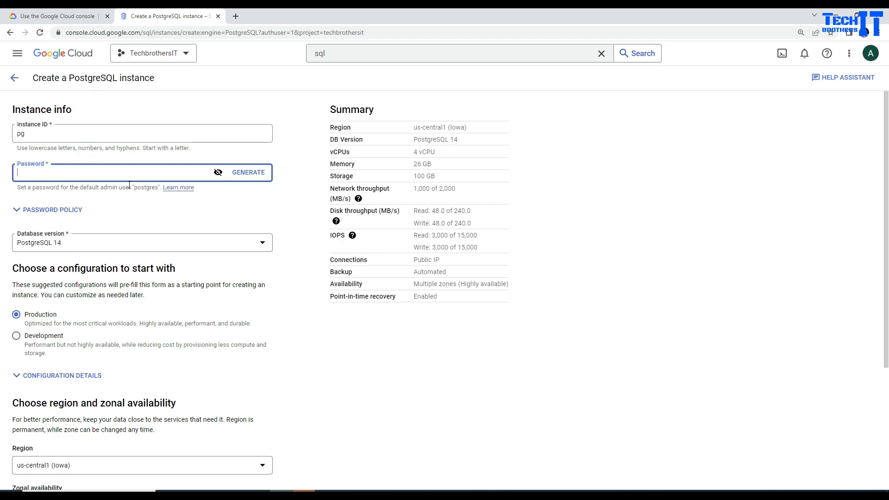
Paste the admin password into the Password field of the new pg instance.
double_click(145, 187)
key("ctrl+c")
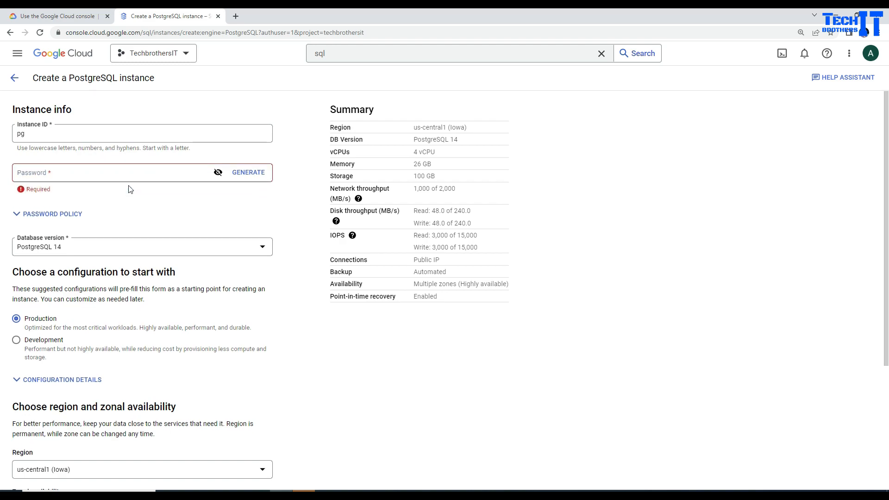
left_click(133, 176)
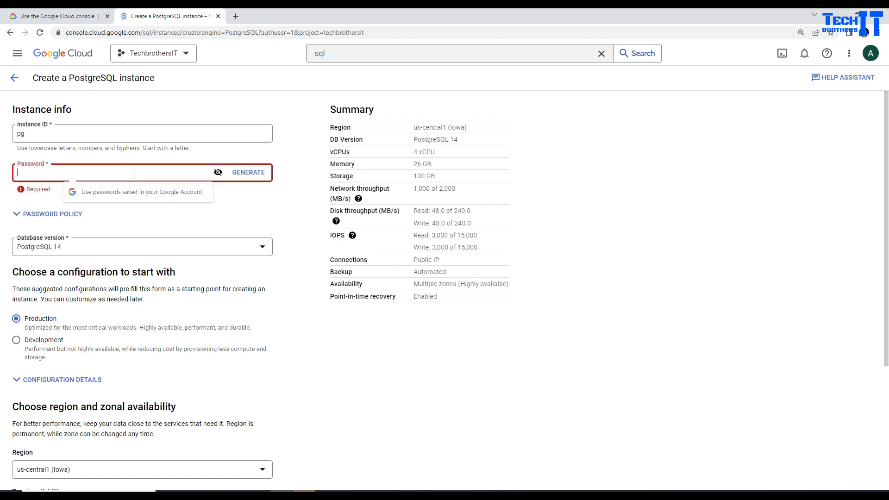
key("ctrl+v")
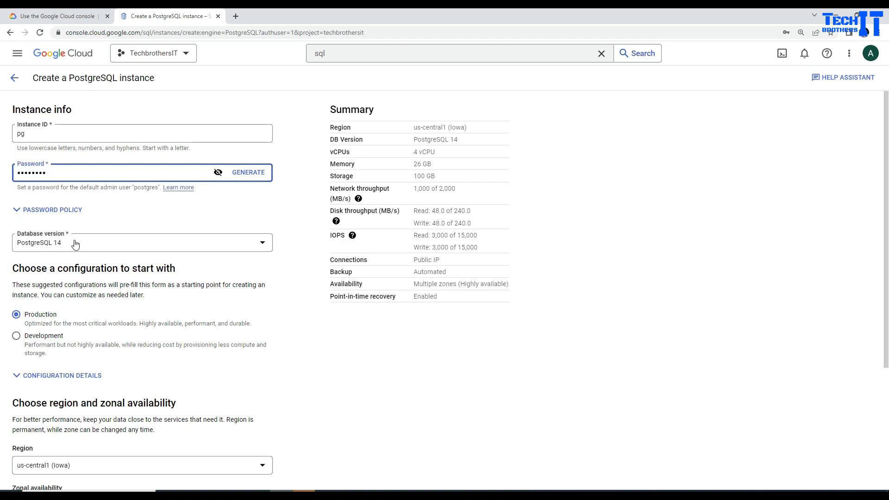
Keep PostgreSQL 14 and apply the Development configuration (2 vCPU, 8 GB, single zone).
left_click(60, 245)
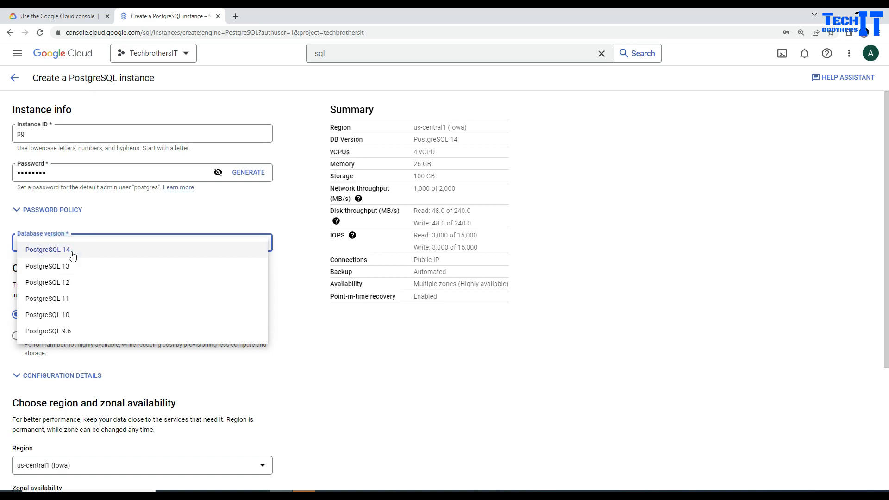
left_click(72, 250)
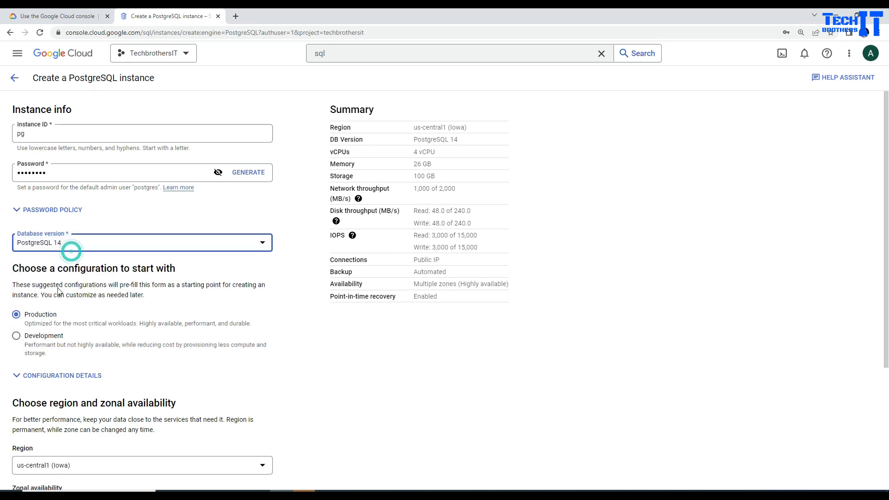
left_click(17, 336)
scroll(256, 342, "down", 3)
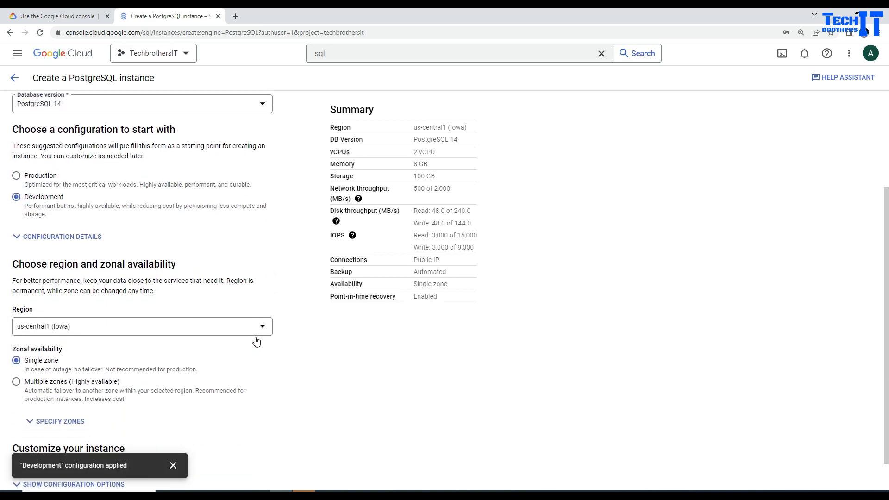
scroll(111, 289, "down", 1)
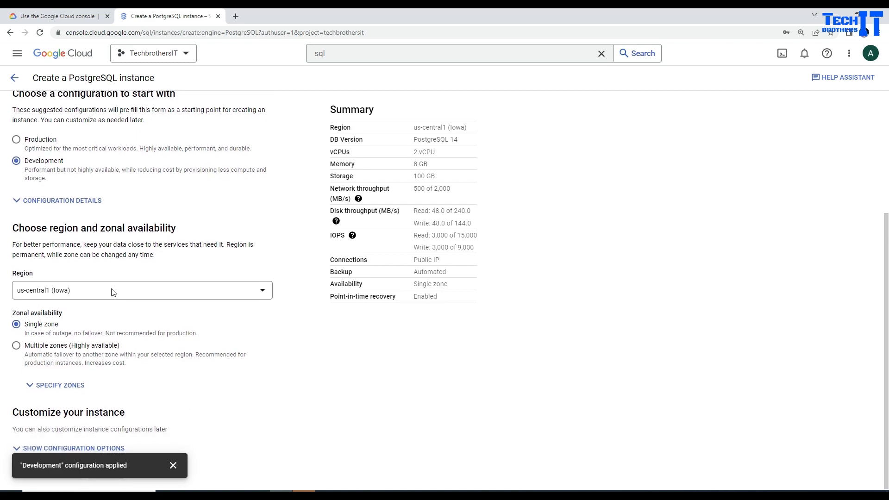
left_click(173, 465)
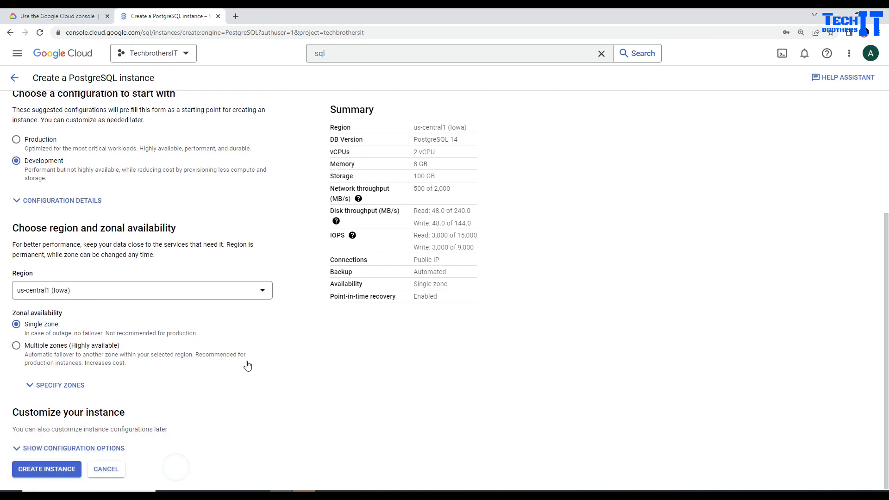
Set the instance storage capacity to 10 GB.
left_click(109, 452)
scroll(240, 357, "down", 4)
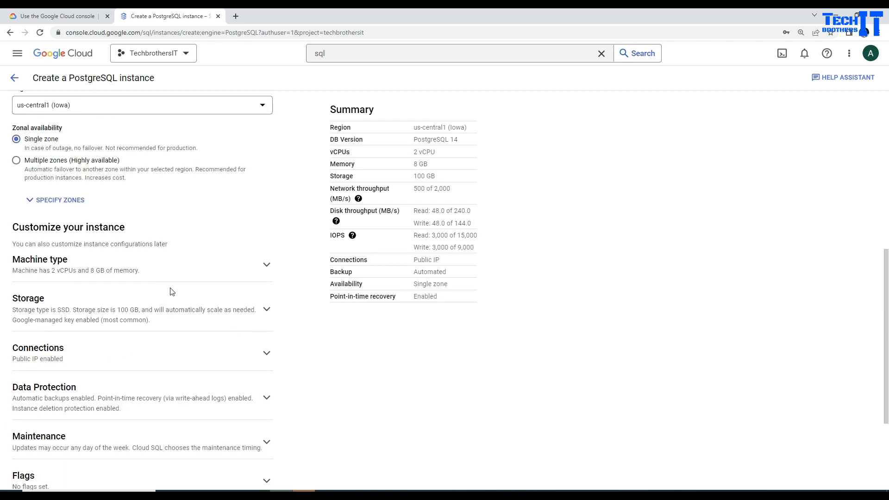
left_click(168, 313)
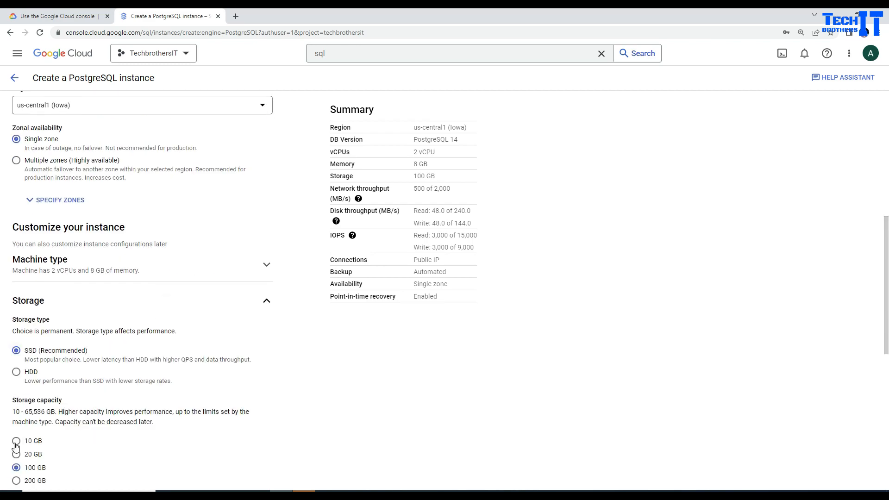
left_click(18, 441)
scroll(194, 366, "down", 3)
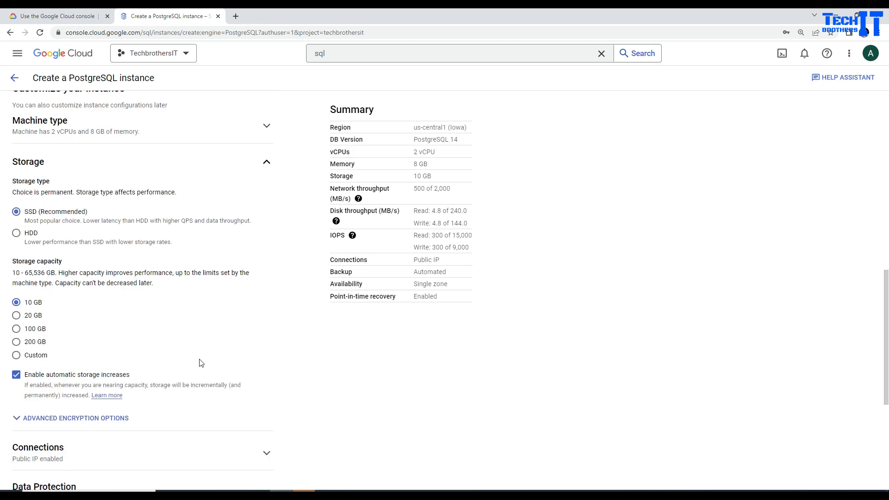
scroll(211, 355, "down", 2)
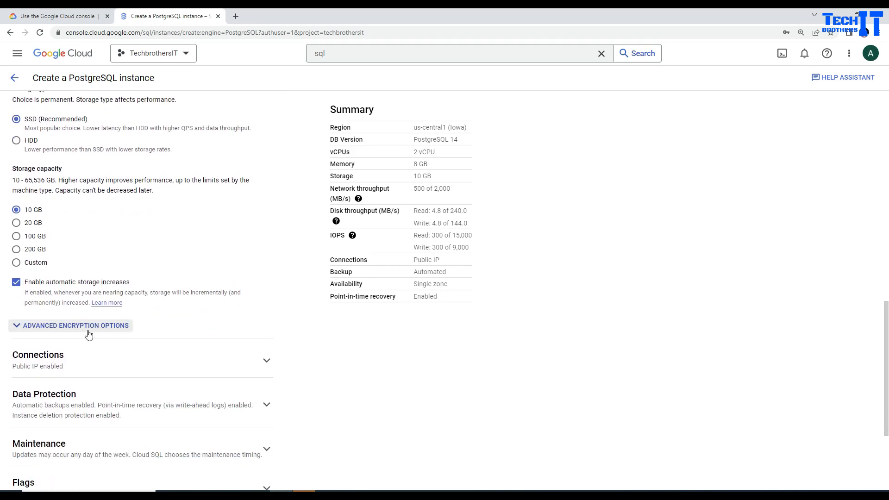
Add an authorized network named myip with its address range, then create the instance.
left_click(98, 364)
scroll(267, 333, "down", 2)
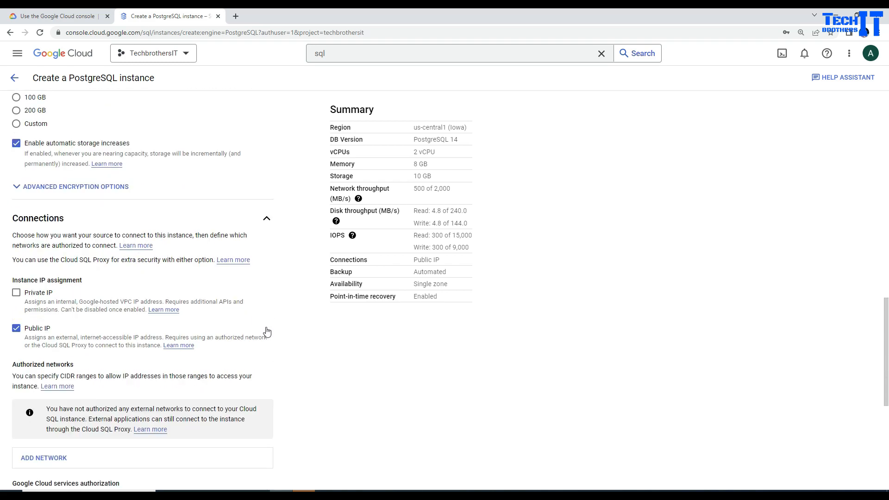
scroll(149, 340, "down", 2)
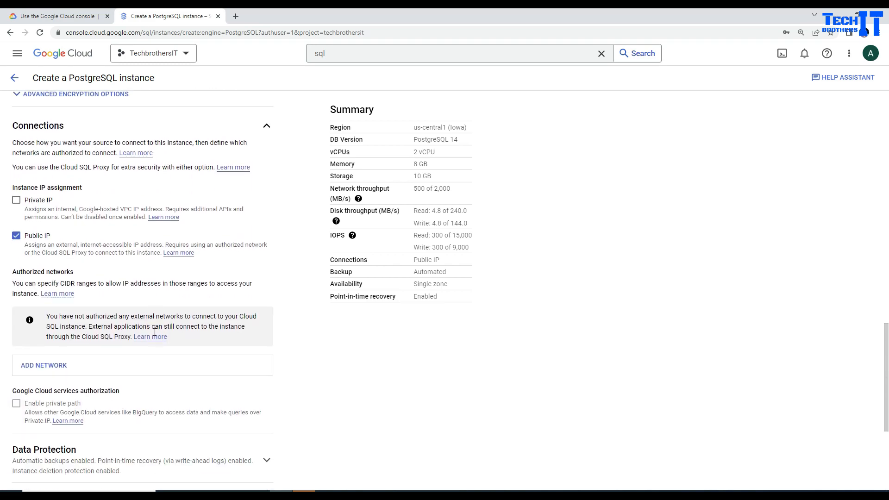
left_click(58, 368)
left_click(79, 360)
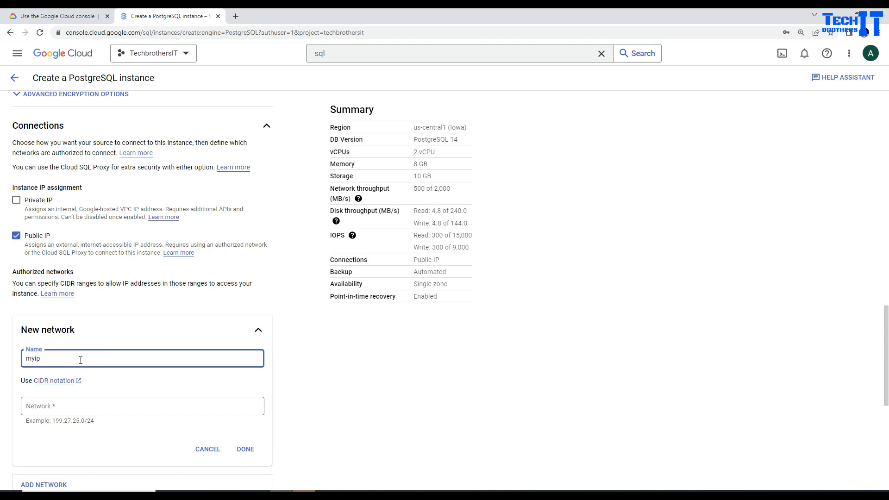
left_click(94, 410)
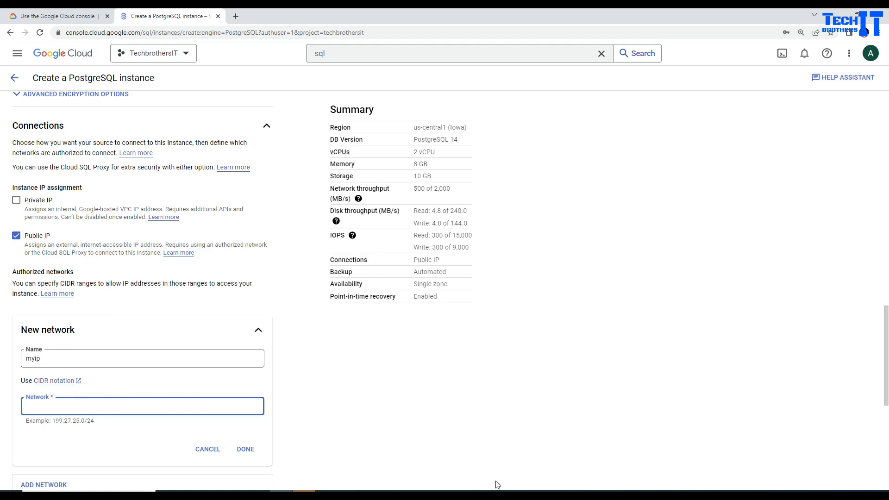
left_click(245, 449)
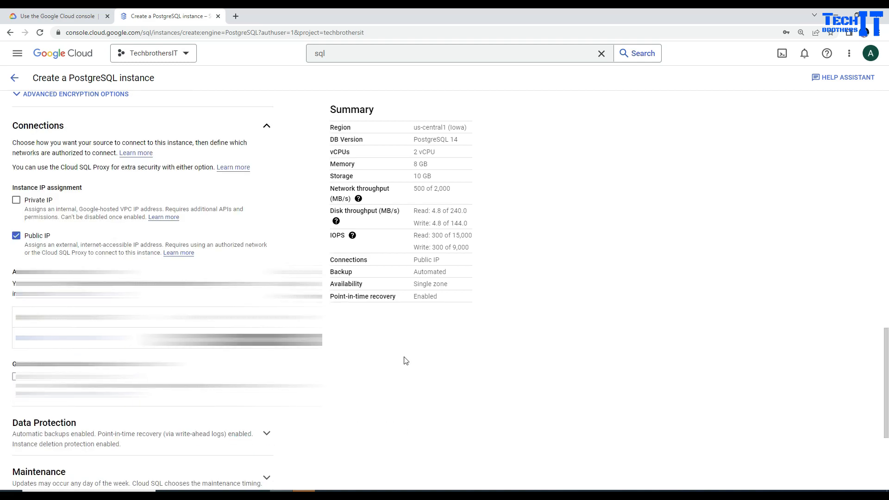
scroll(406, 361, "down", 4)
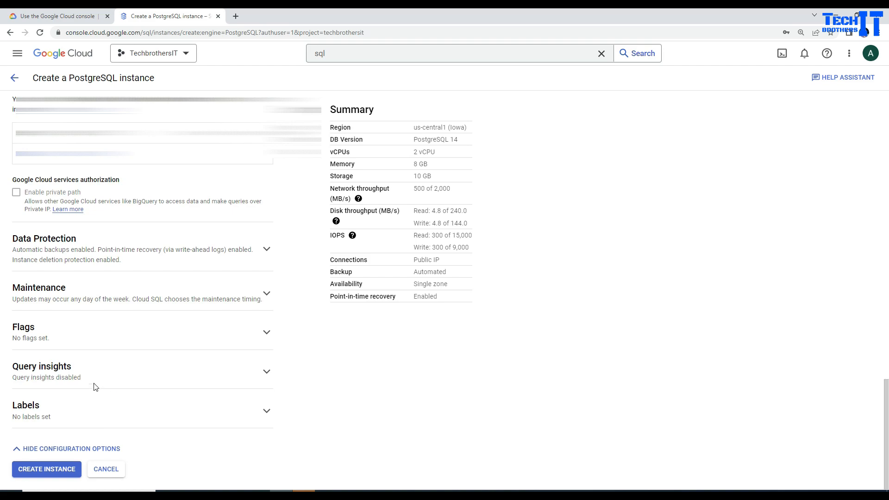
left_click(62, 472)
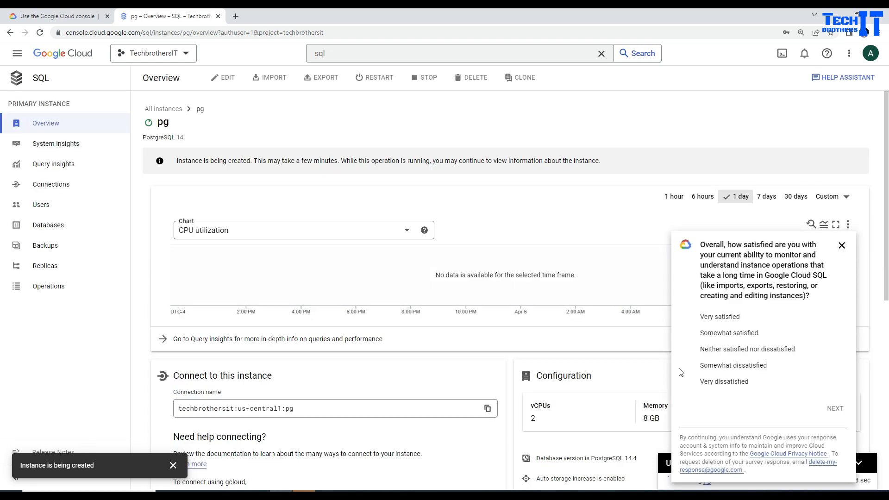
Dismiss the satisfaction survey and switch over to Azure Data Studio.
left_click(842, 245)
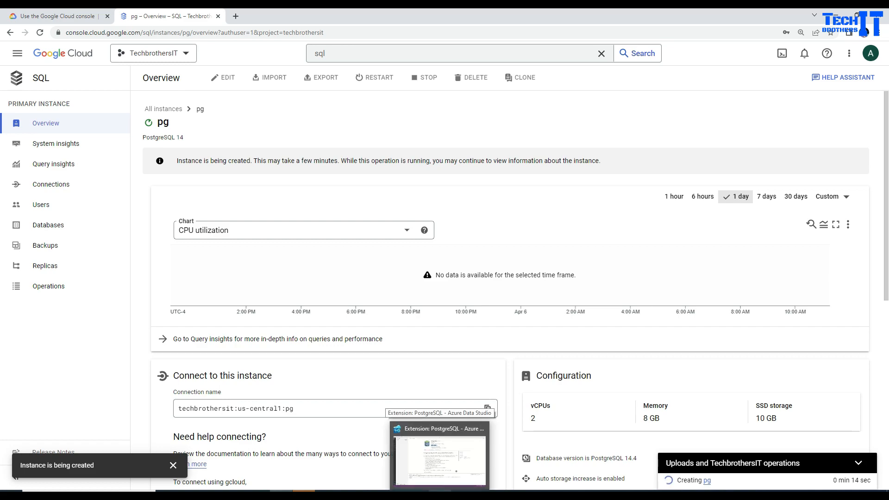
left_click(440, 495)
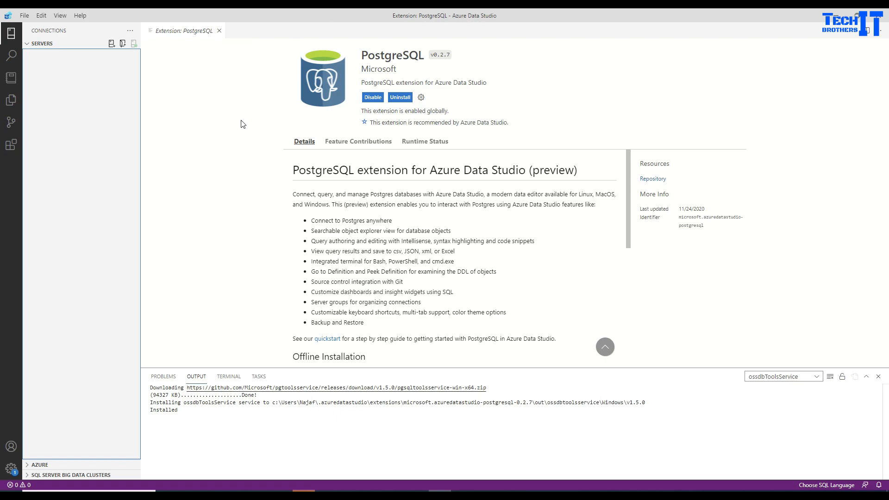
left_click(12, 146)
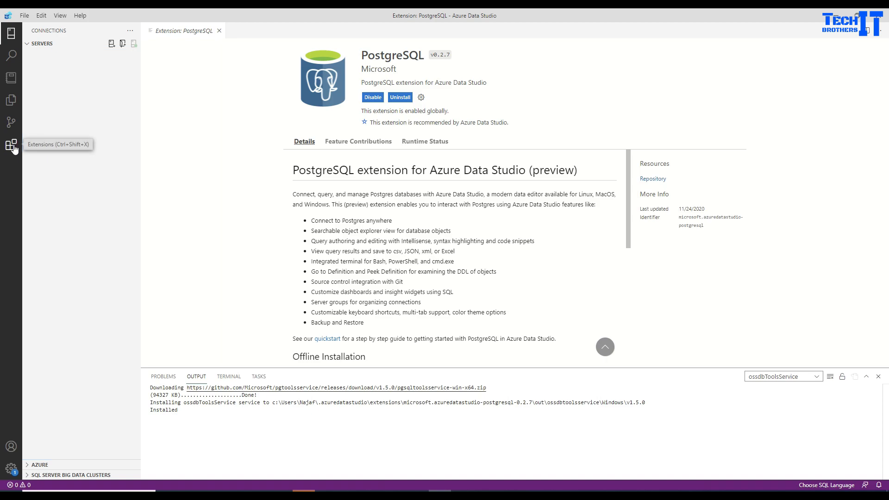
mouse_move(91, 106)
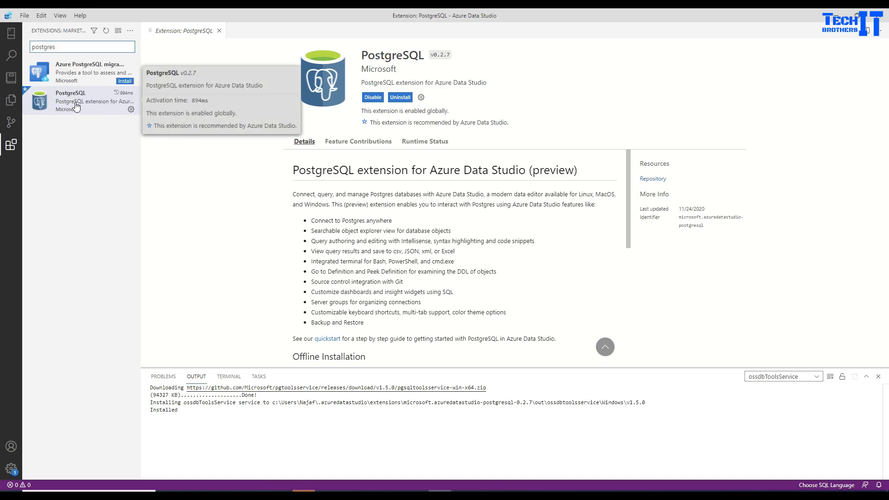
left_click(62, 45)
key("ctrl+a")
key("BackSpace")
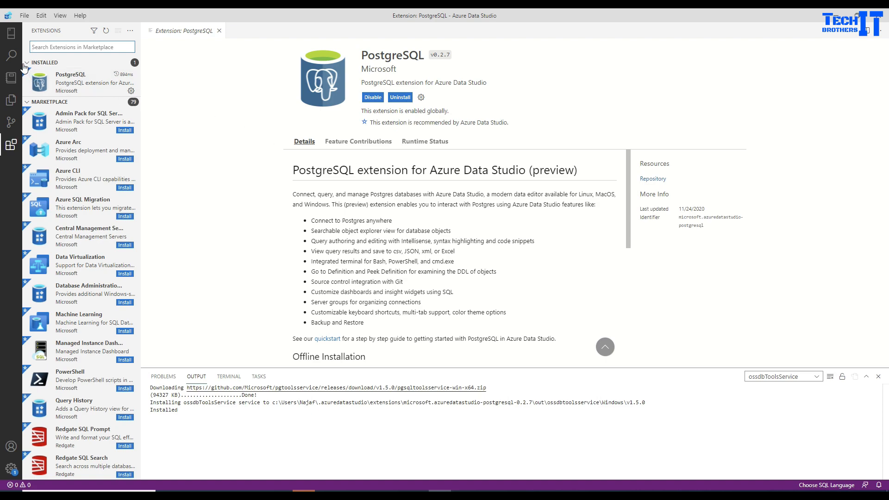
left_click(15, 35)
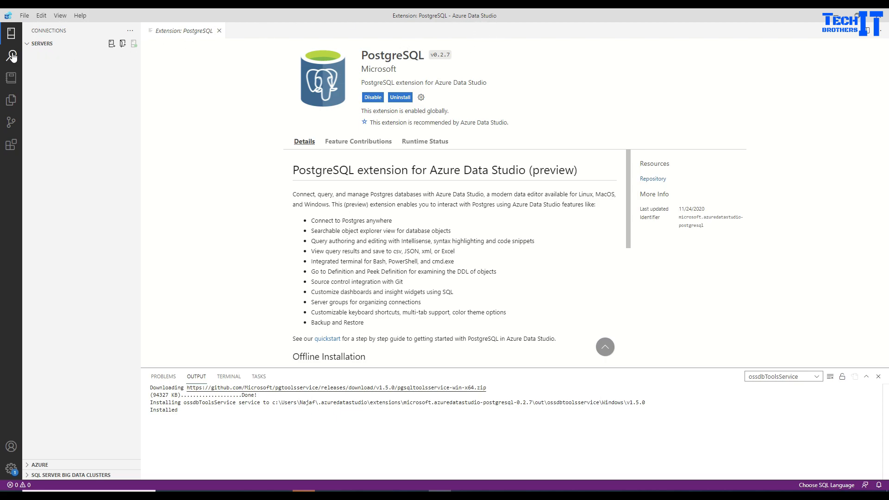
left_click(11, 145)
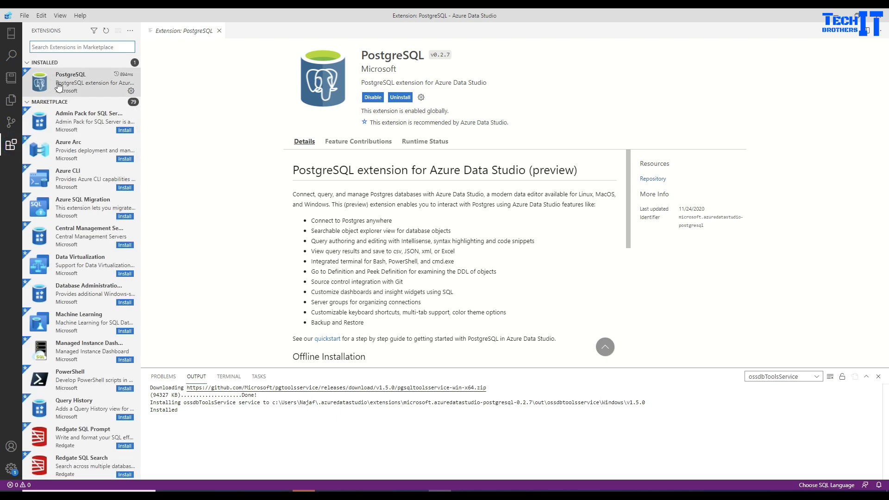
mouse_move(71, 83)
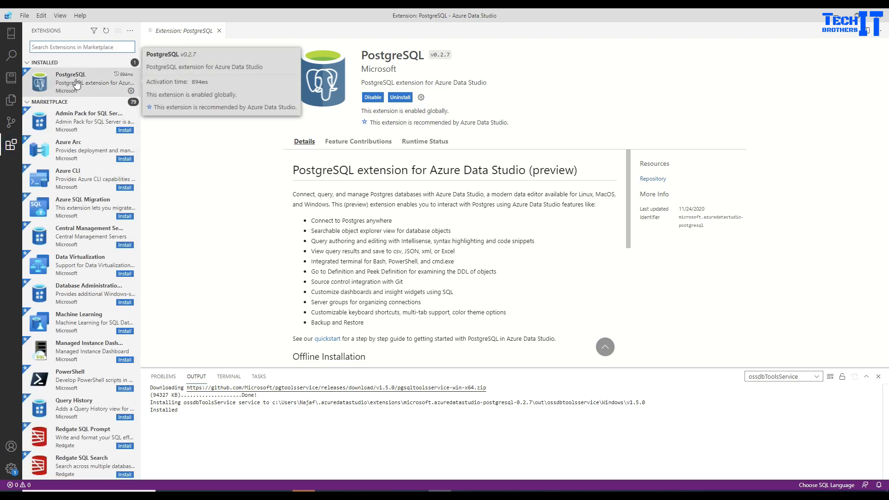
left_click(11, 34)
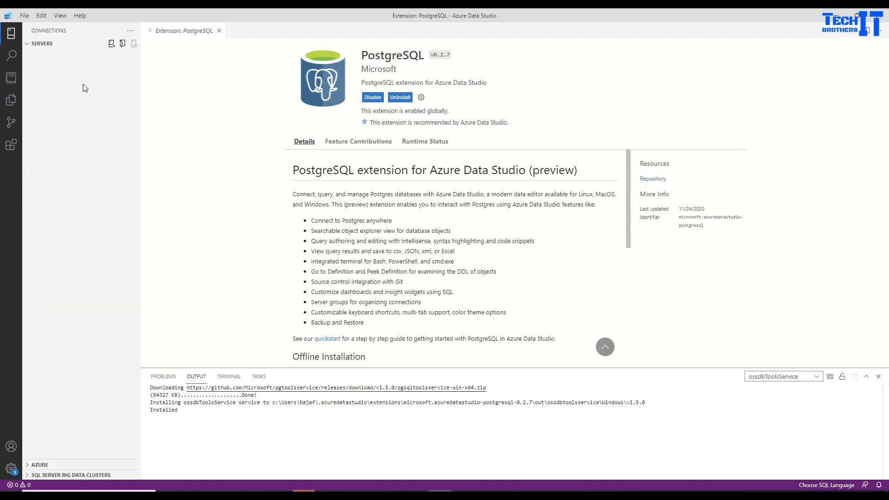
left_click(29, 45)
left_click(29, 44)
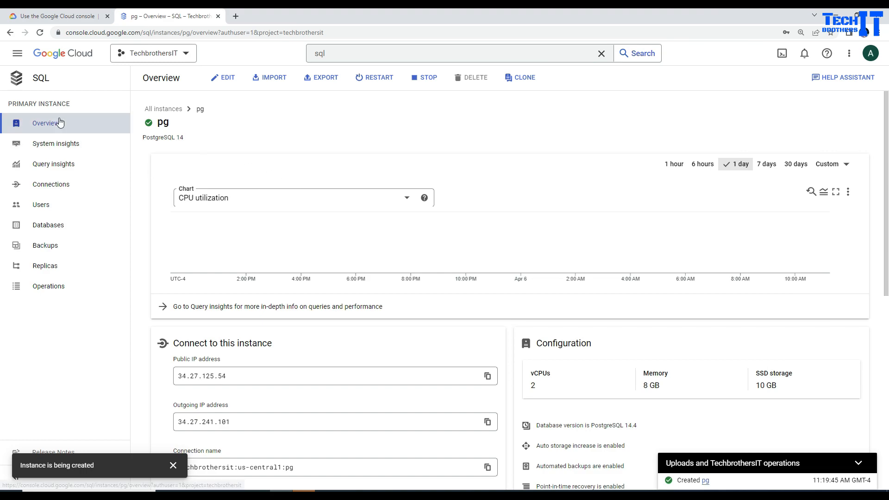
Copy the pg instance's public IP address 34.27.125.54 from its Overview page.
scroll(266, 207, "down", 3)
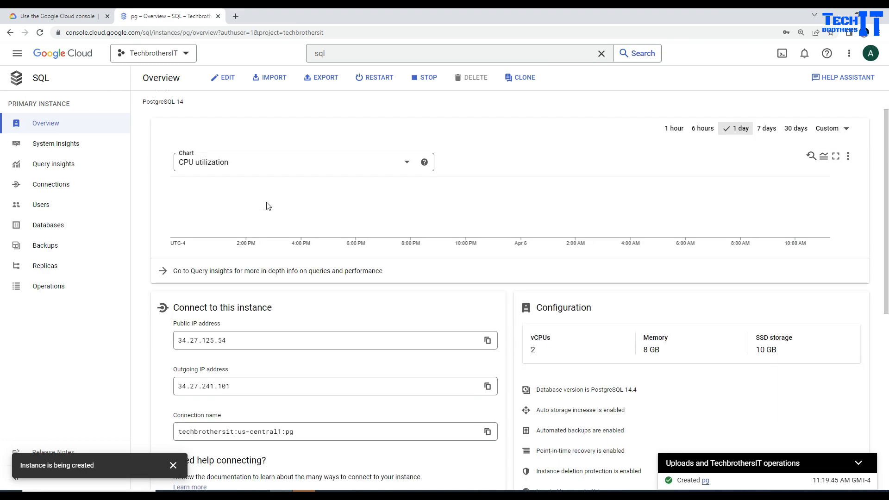
double_click(230, 237)
key("ctrl+c")
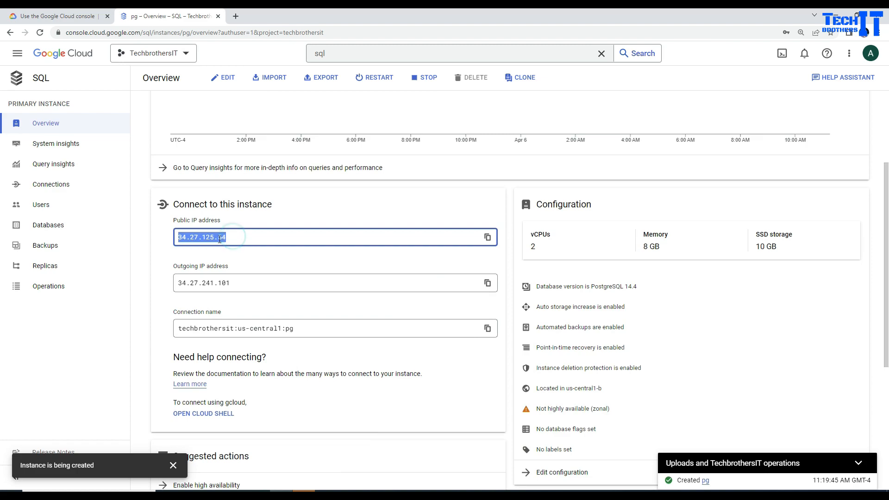
right_click(218, 238)
left_click(248, 246)
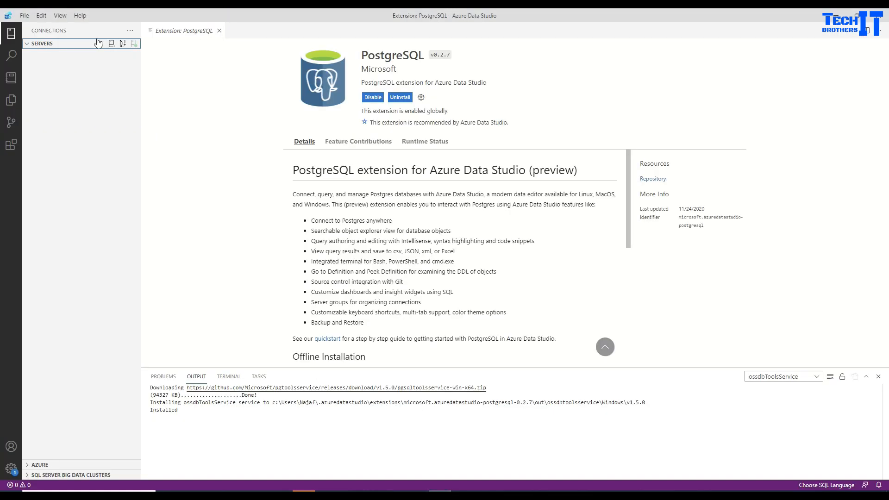
Connect to PostgreSQL server 34.27.125.54 as user postgres using password authentication.
left_click(111, 43)
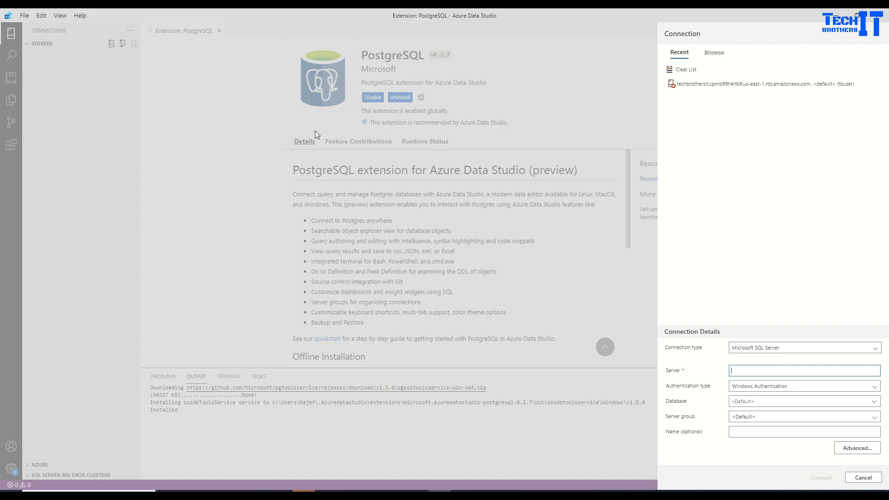
left_click(751, 351)
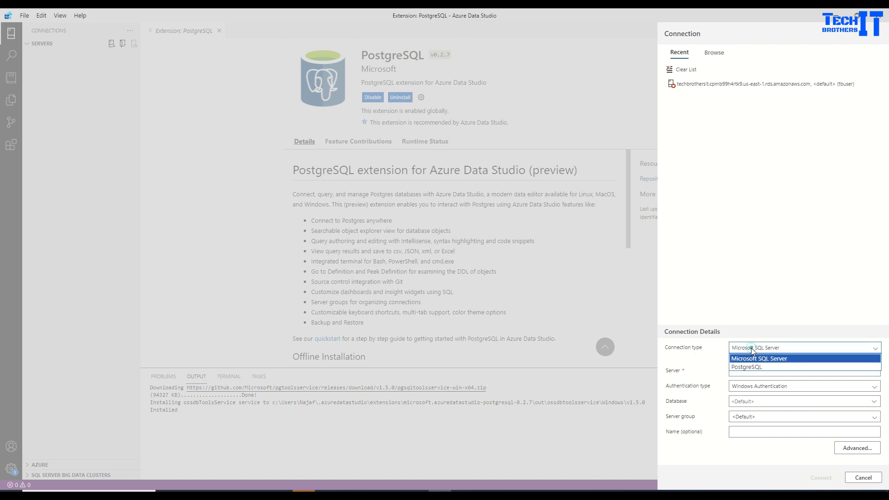
left_click(757, 371)
left_click(756, 327)
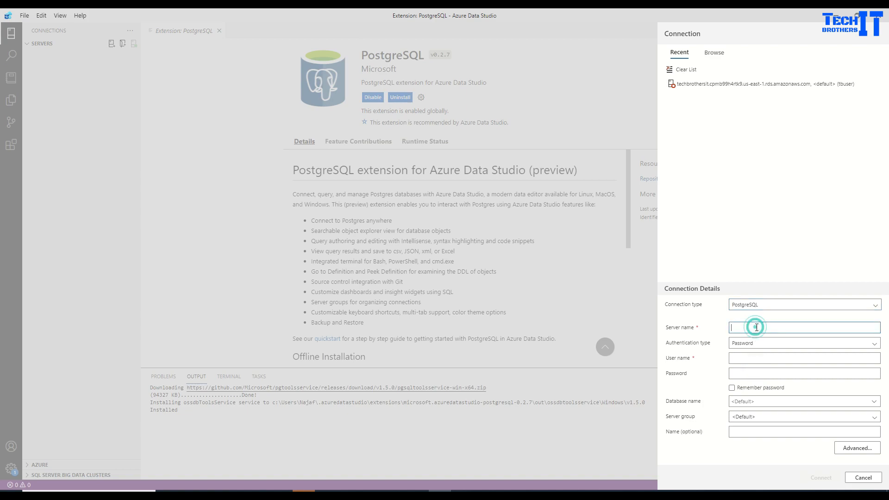
key("ctrl+v")
left_click(755, 346)
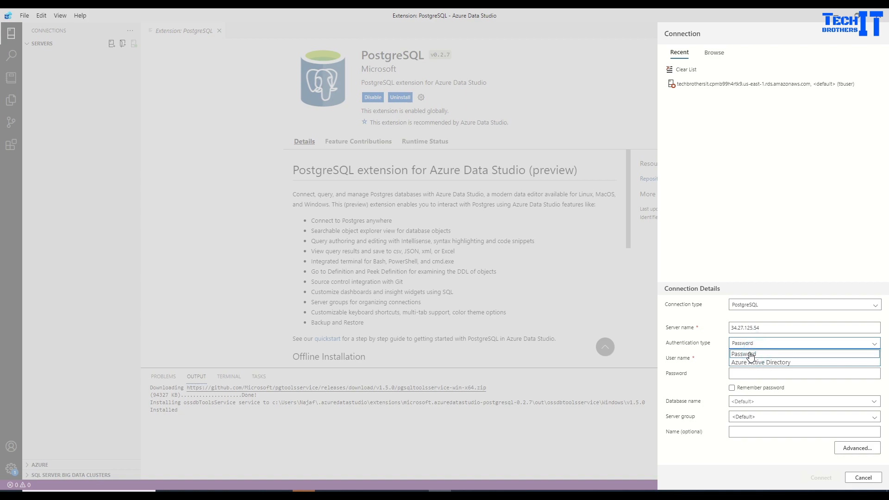
left_click(722, 356)
left_click(749, 359)
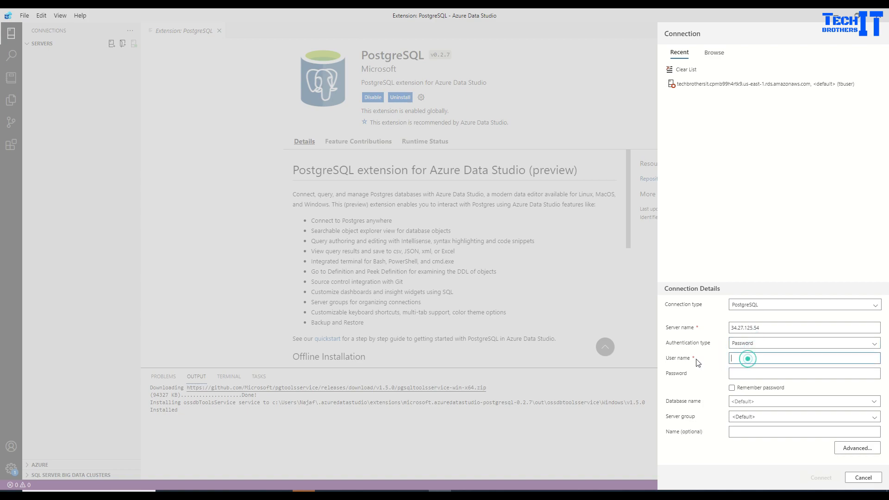
type("postgres")
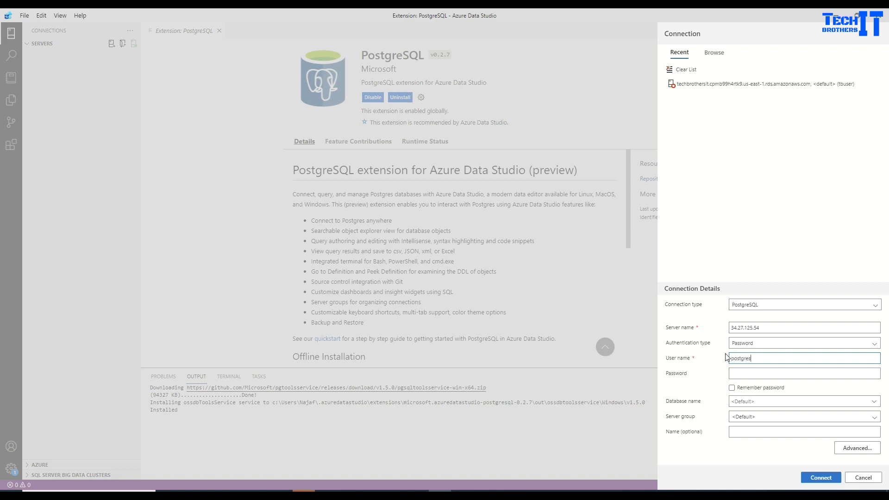
key("Tab")
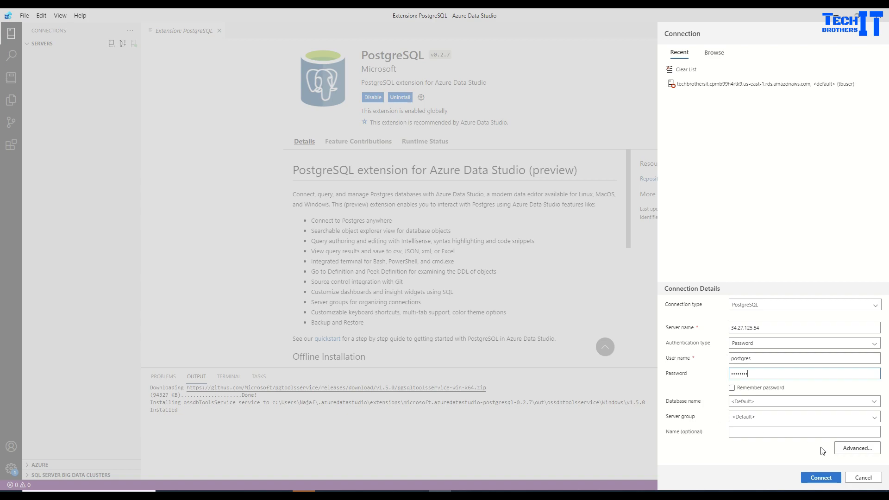
left_click(821, 478)
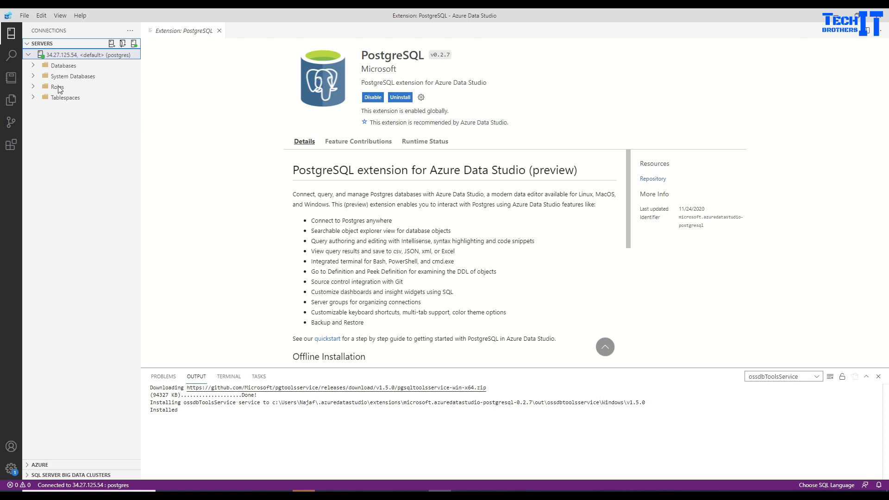
Run CREATE DATABASE test; in a new query and point the query at the test database.
left_click(34, 68)
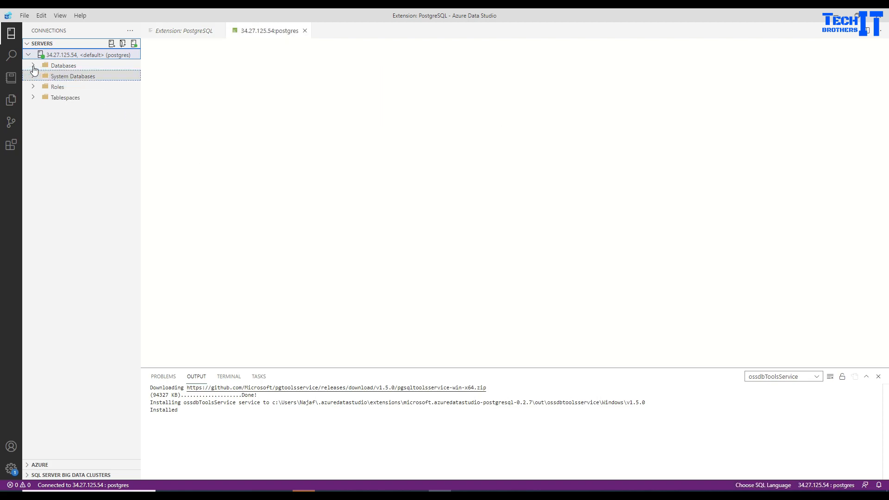
left_click(34, 68)
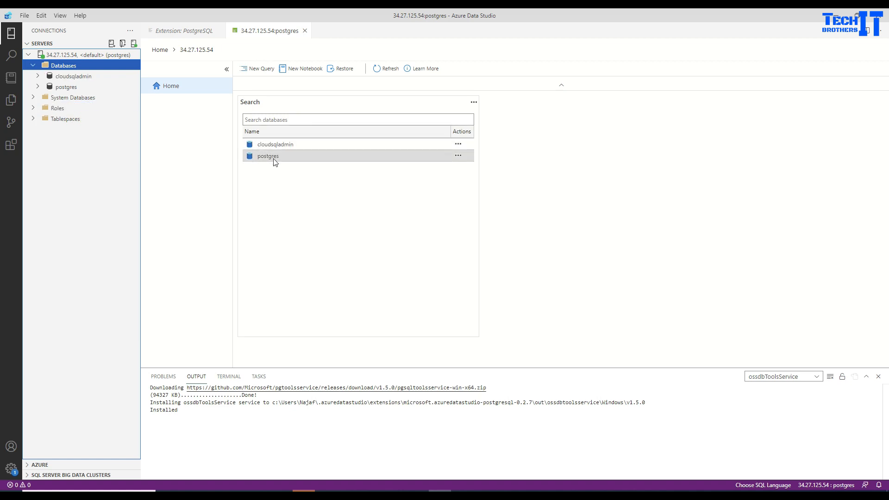
left_click(263, 69)
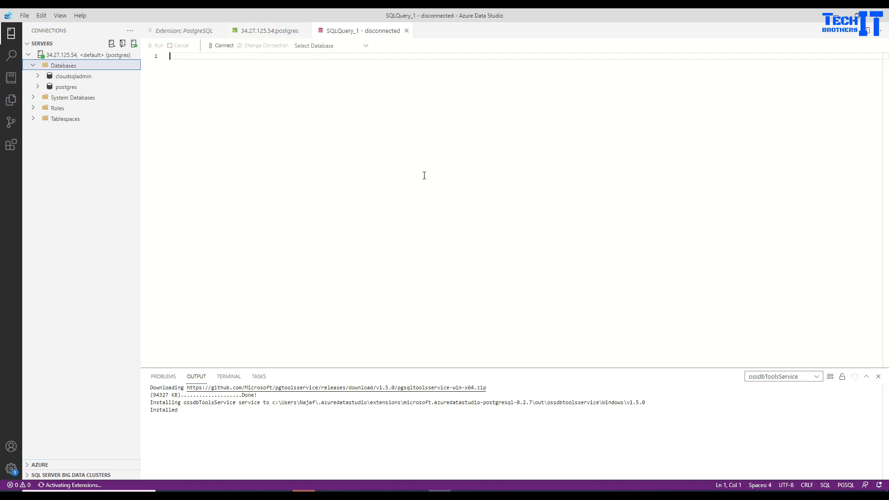
left_click(451, 171)
type("CREATE ")
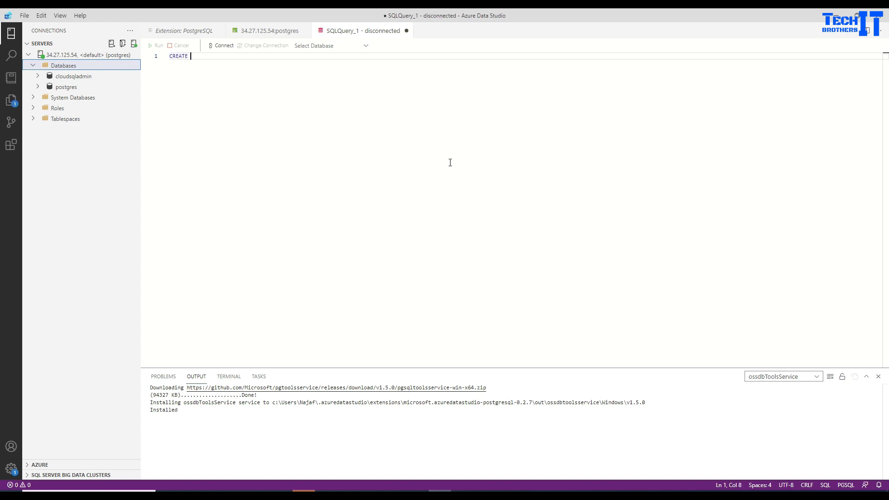
type("DAtab")
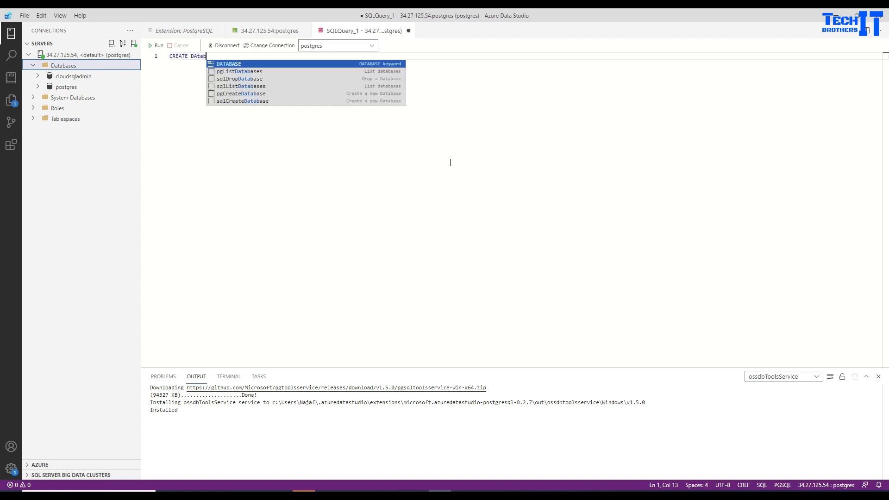
type("ase test;")
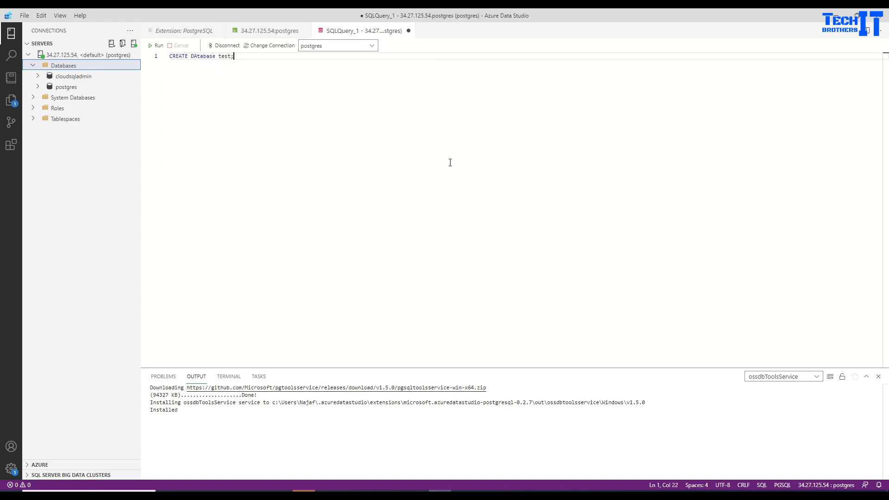
left_click(157, 45)
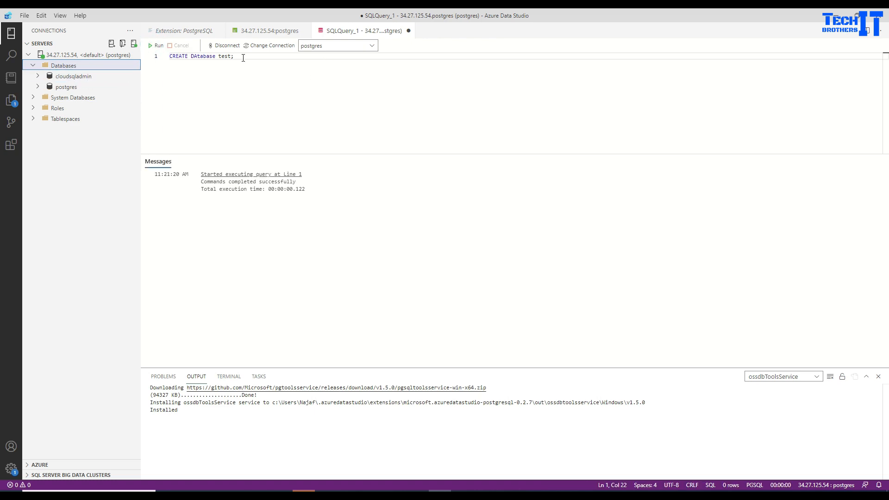
left_click(370, 46)
left_click(320, 78)
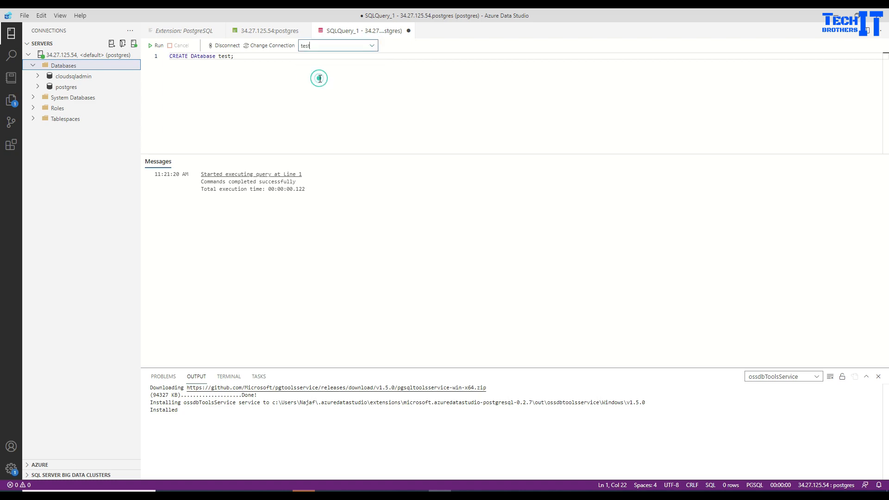
Replace the query with Create table customer (id int, name varchar(100), salary numeric(5,1)) and run it.
key("ctrl+a")
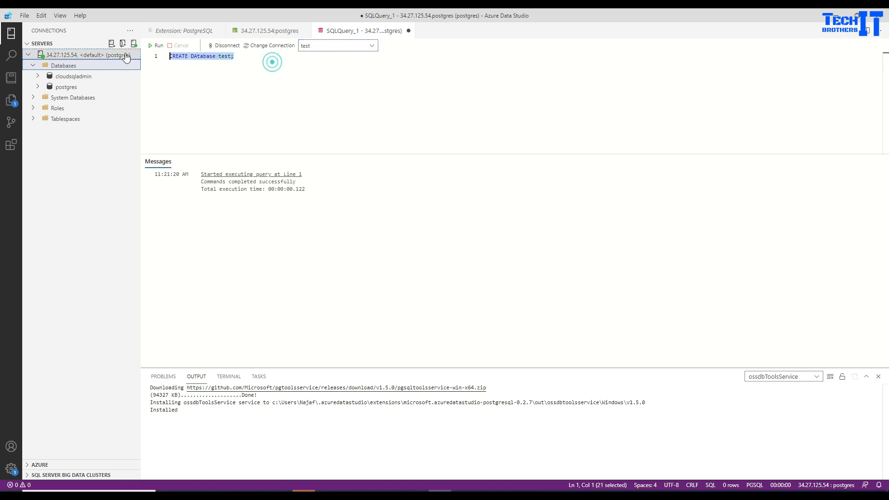
key("BackSpace")
key("Return")
key("Return")
type("Create table cust")
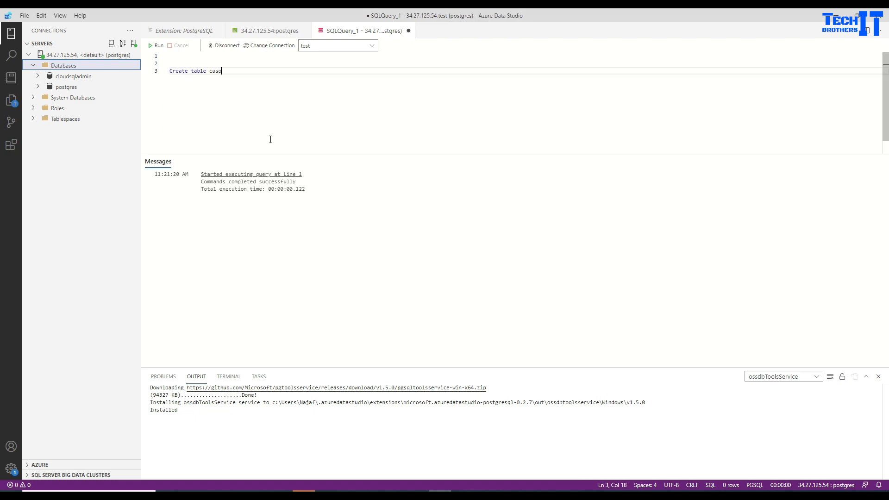
type("omer (id int, n")
type("ame varchar(1")
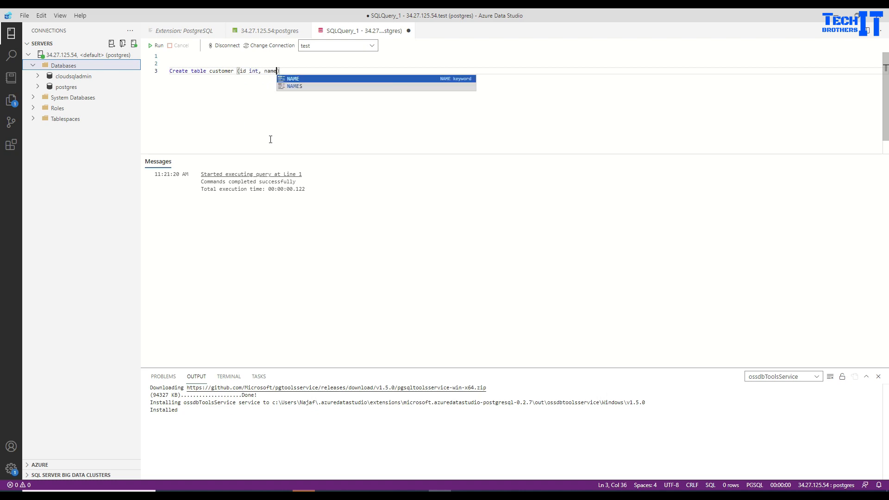
type("00)")
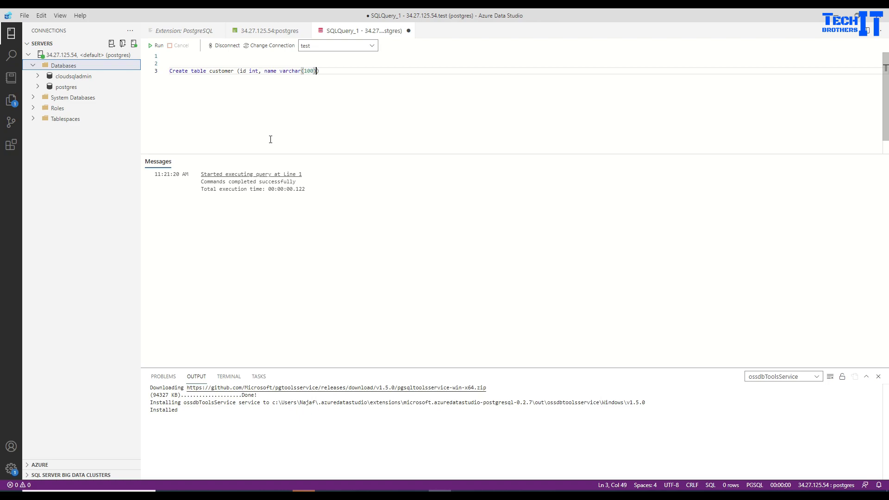
type(", sala")
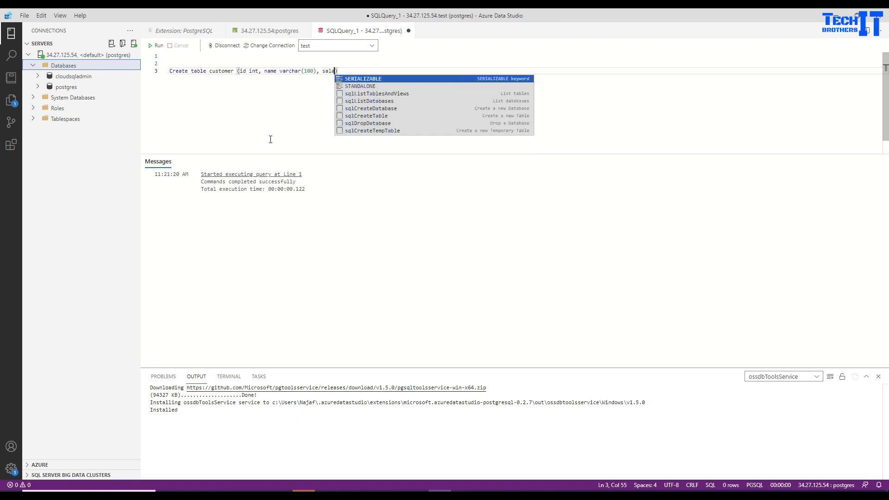
type("ry")
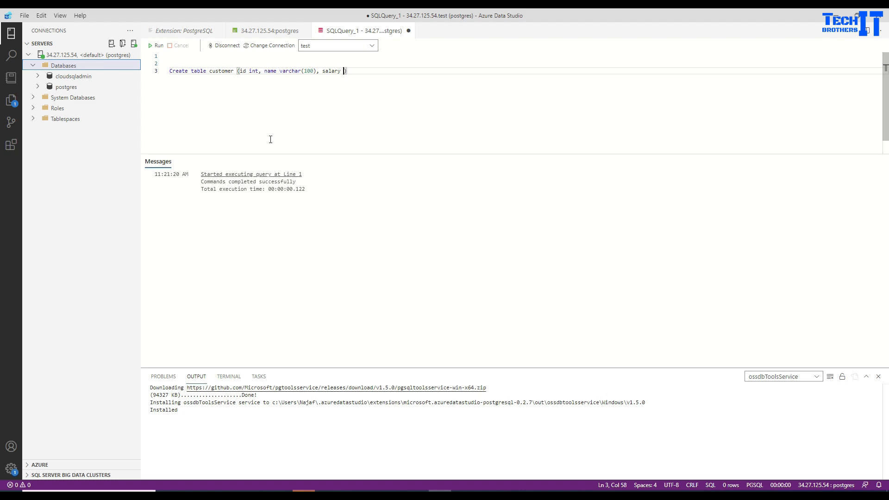
type(" numeric(5,1")
left_click(156, 46)
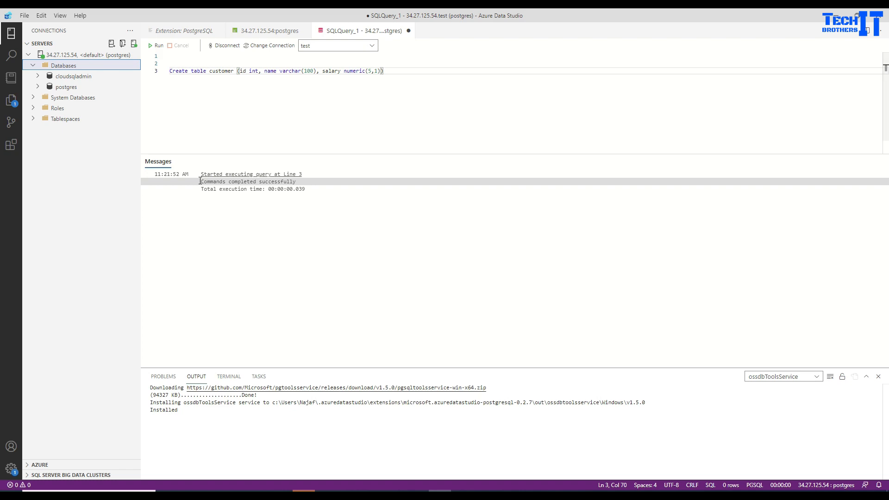
left_click(394, 71)
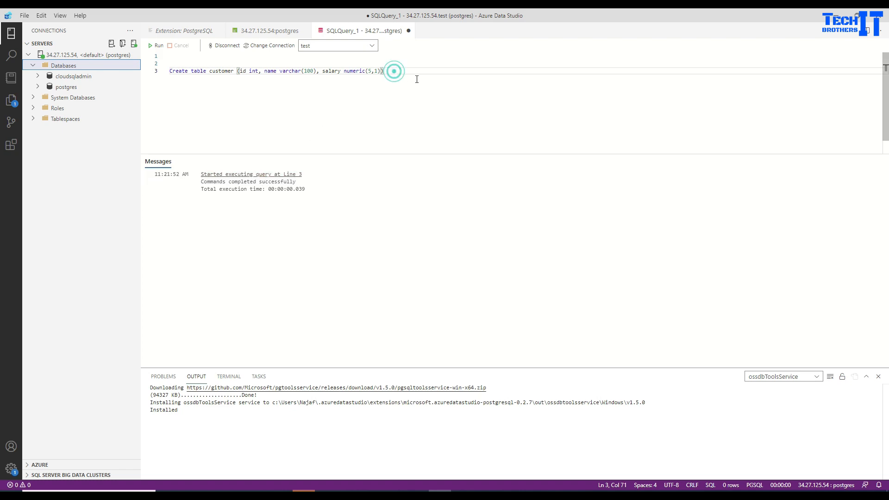
Insert a customer row with id 1 and salary 100, running only that statement.
key("Return")
key("Return")
type("insert ")
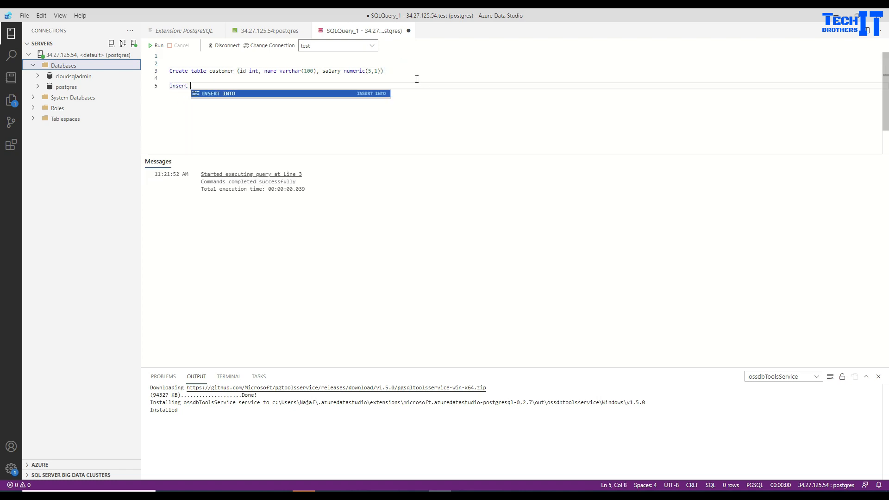
type("into custom")
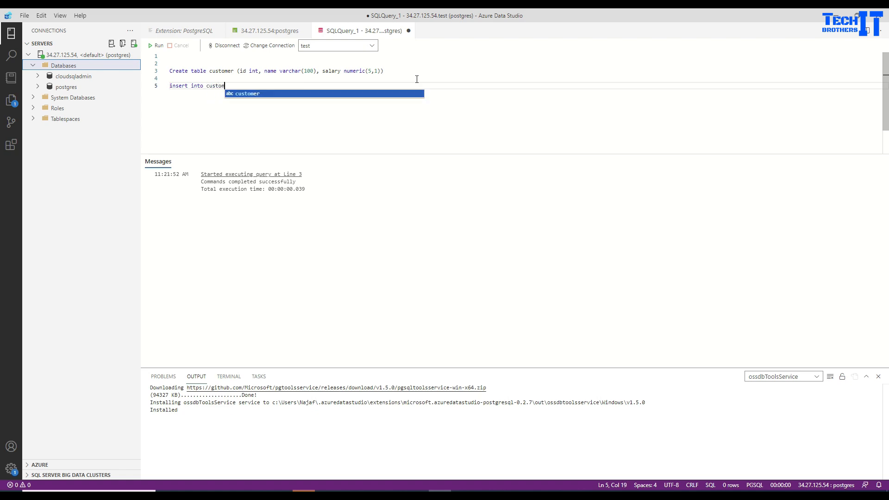
type("er values ")
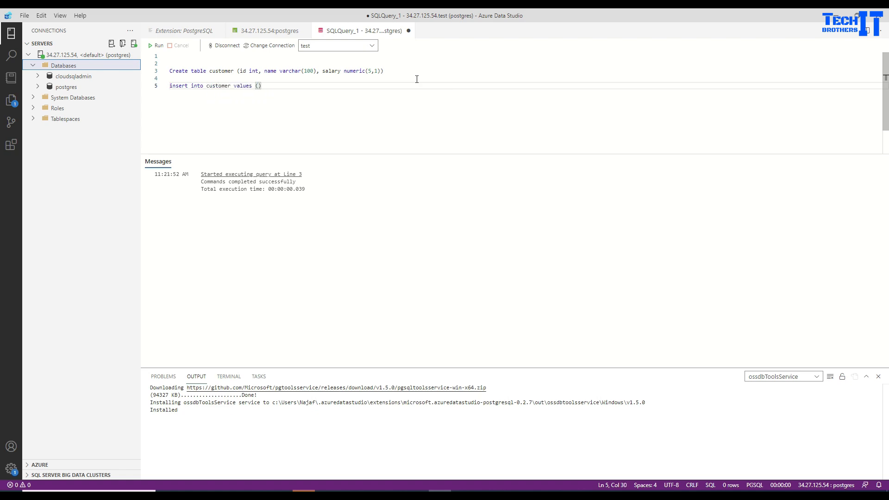
type("(1,")
type("'Aanur")
key("BackSpace")
key("BackSpace")
key("BackSpace")
type("mir',100")
left_click_drag(319, 85, 169, 86)
left_click(158, 45)
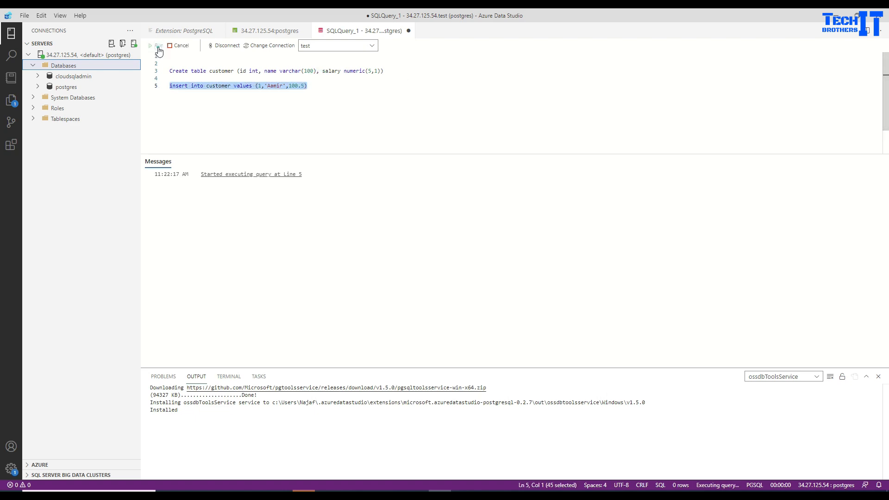
Run Select * From customer to show the row, then return to the Cloud SQL browser.
left_click(341, 86)
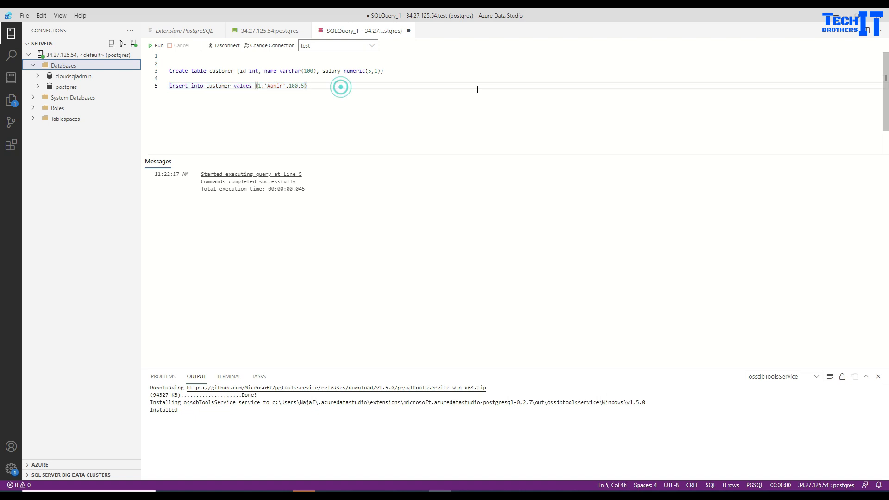
key("Return")
key("Return")
type("Select ")
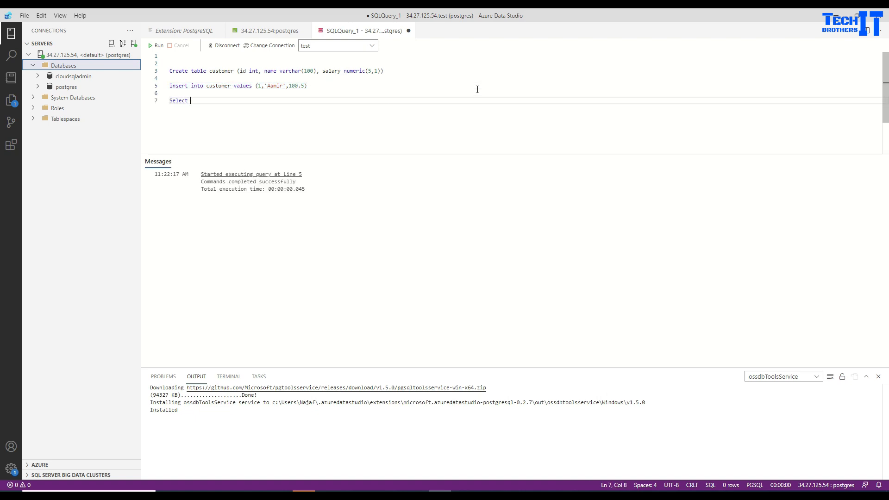
type("* From customer")
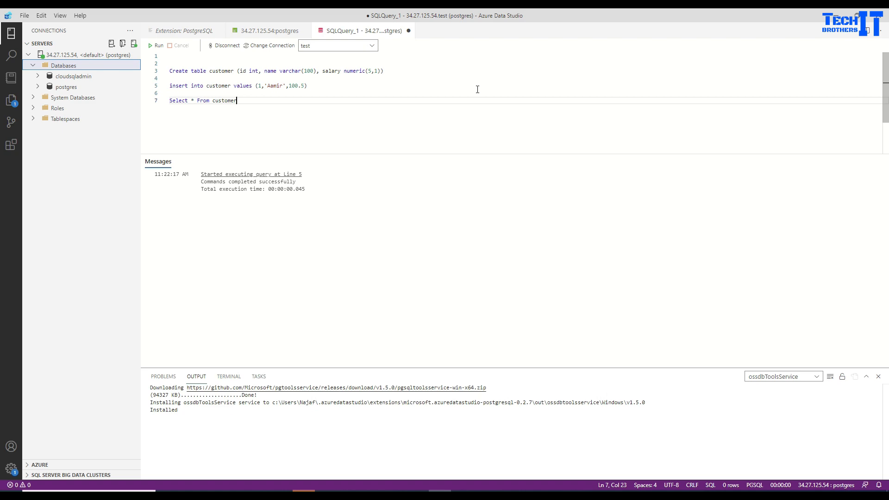
key("shift+Up")
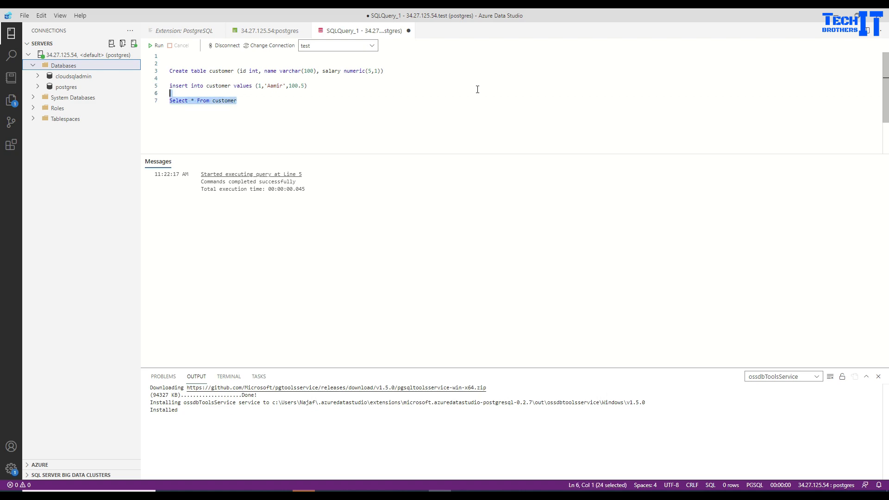
left_click(154, 45)
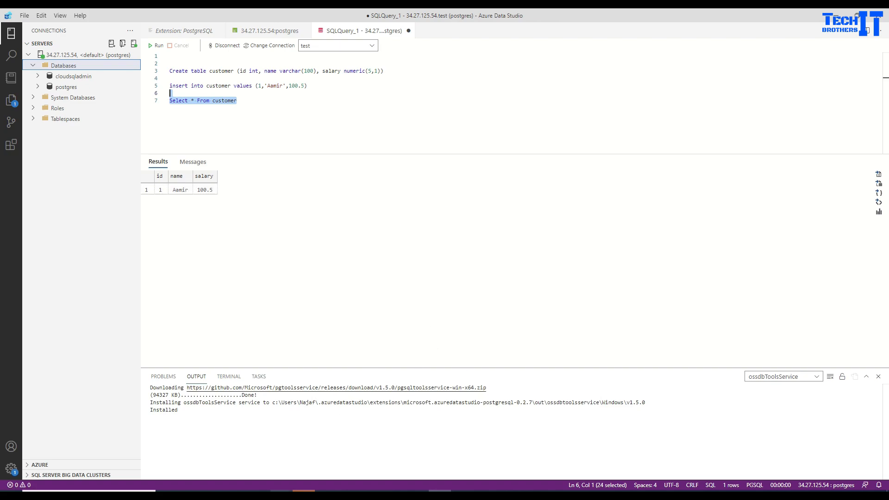
left_click(282, 496)
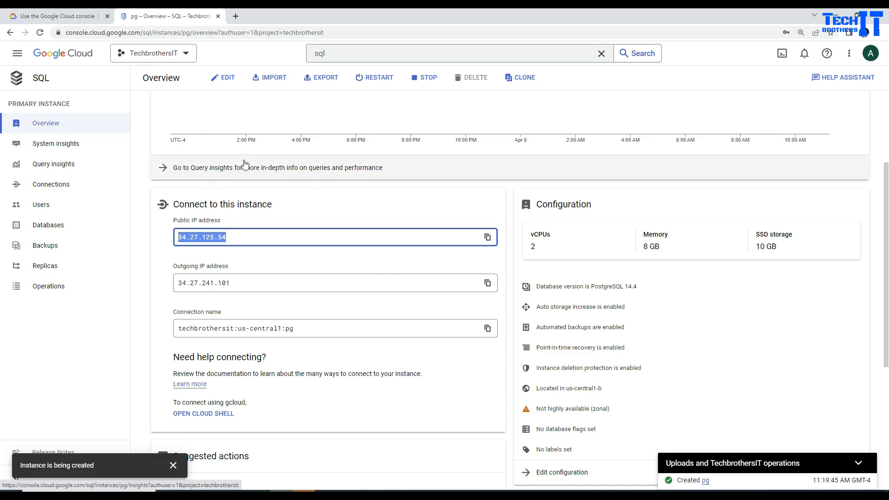
left_click(236, 17)
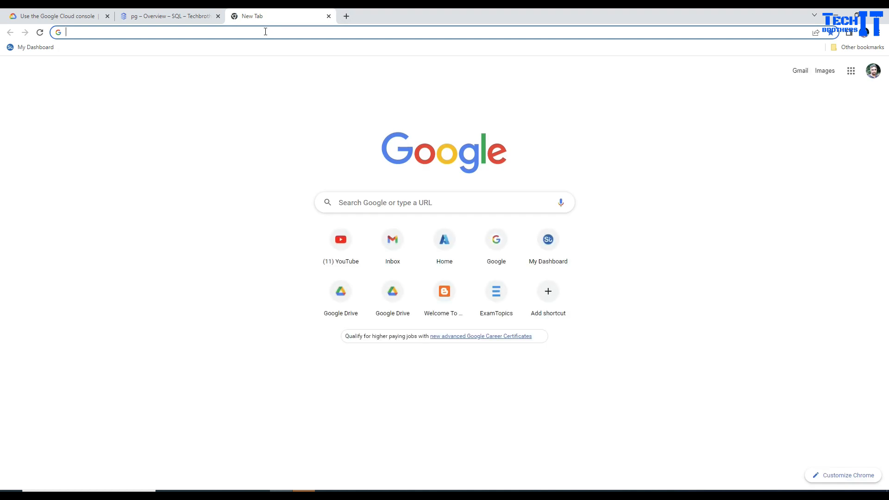
Reach the Google Cloud console from the cloud docs and go to Datastream via the navigation menu.
type("cloud.google.com/bigquery/docs/bigquery-web-ui")
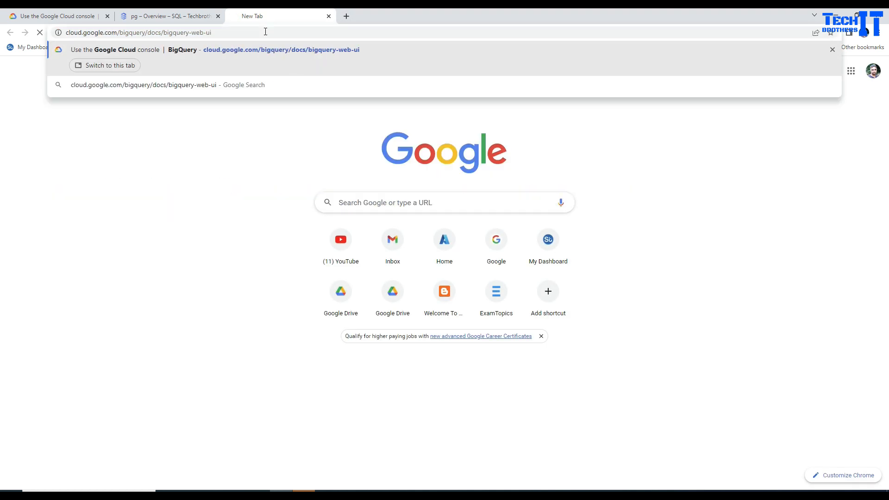
key("Return")
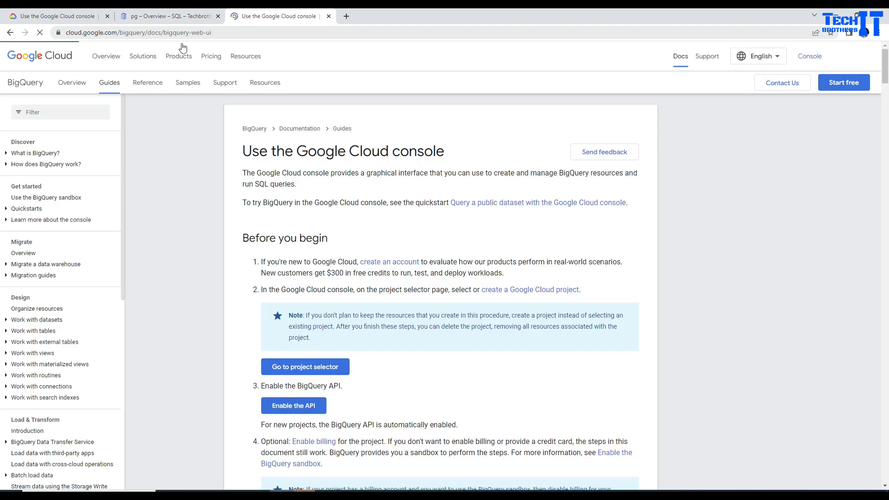
left_click(818, 60)
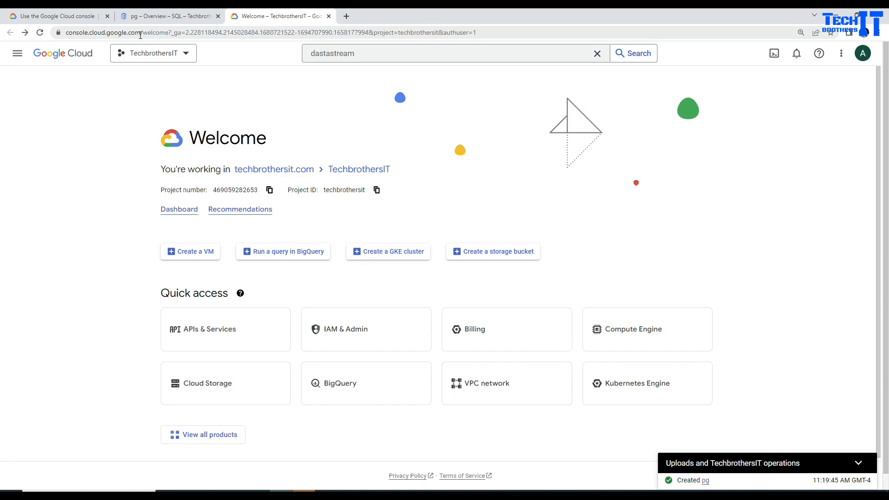
left_click_drag(372, 53, 311, 56)
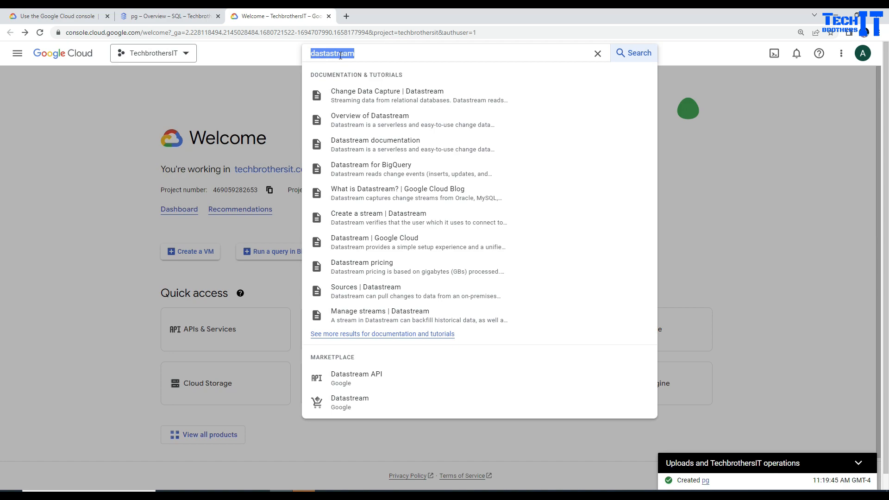
left_click(17, 53)
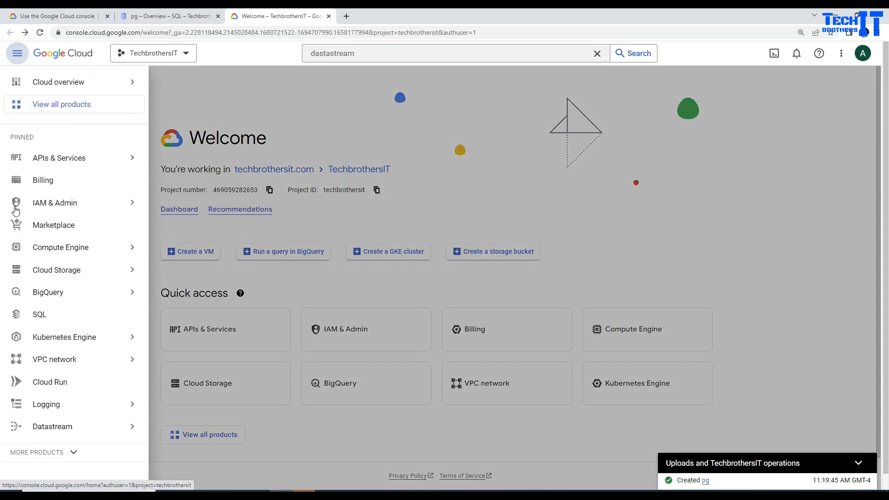
scroll(60, 234, "down", 1)
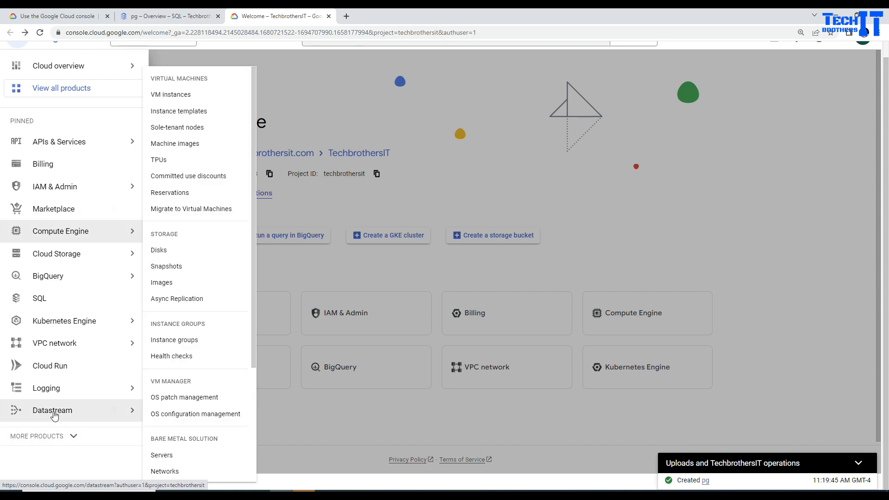
left_click(54, 414)
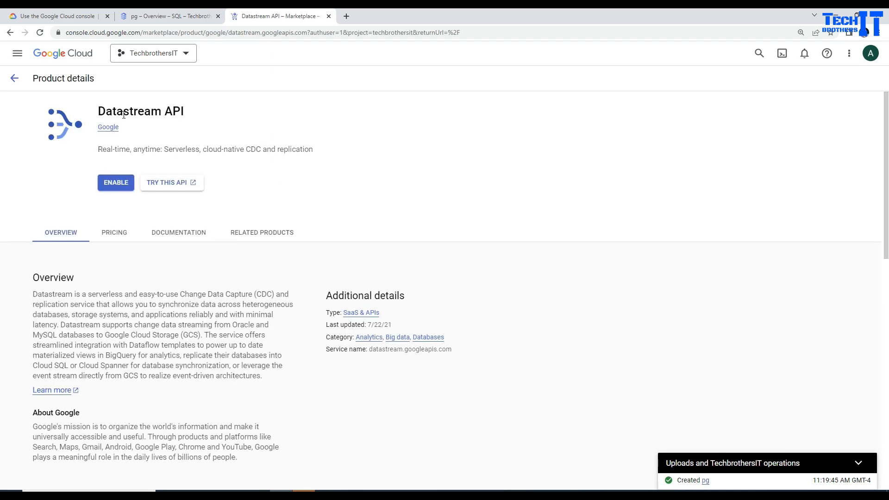
Enable the Datastream API and open the Datastream Streams page.
left_click(123, 185)
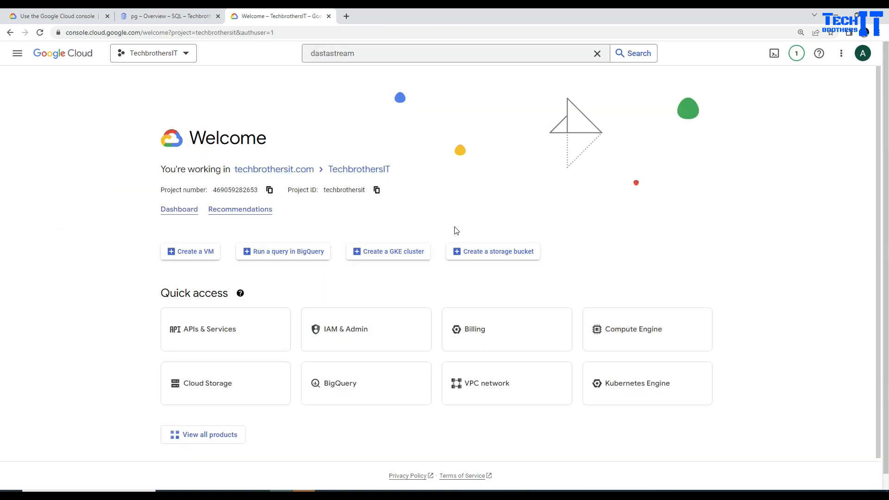
left_click(365, 53)
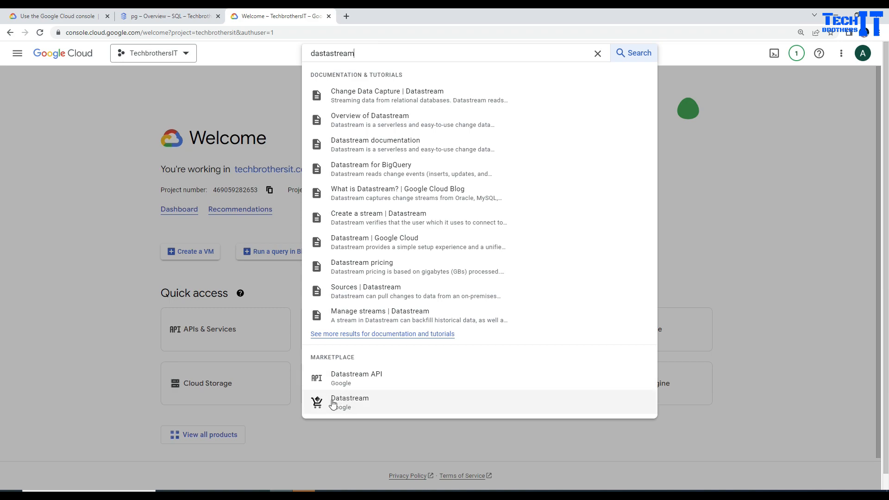
left_click(17, 54)
left_click(17, 53)
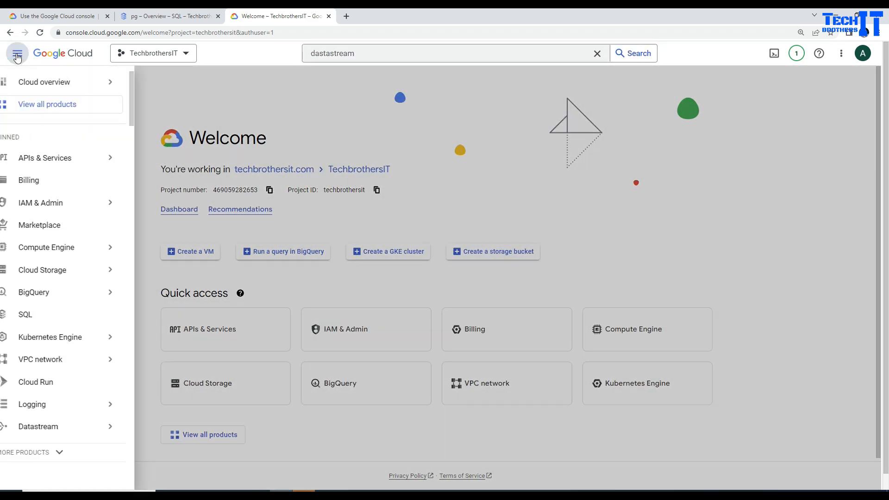
left_click(44, 430)
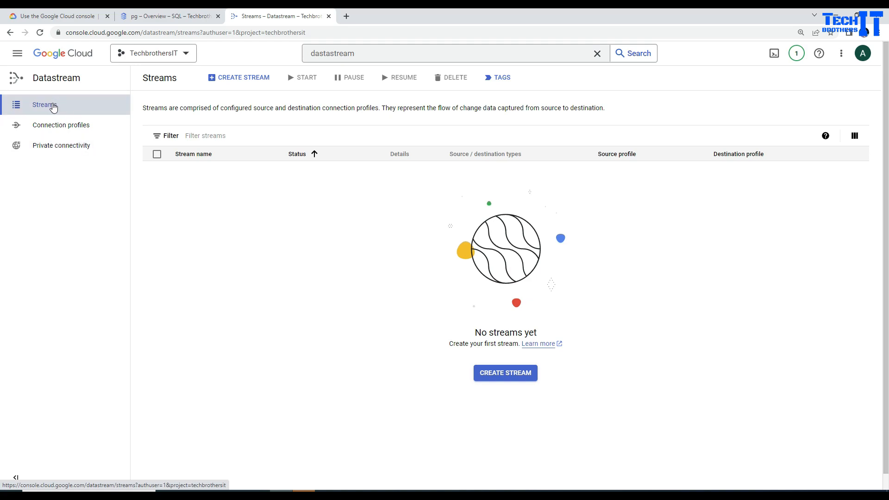
Start a new stream named pgtobqstream with PostgreSQL as source and BigQuery as destination.
left_click(245, 83)
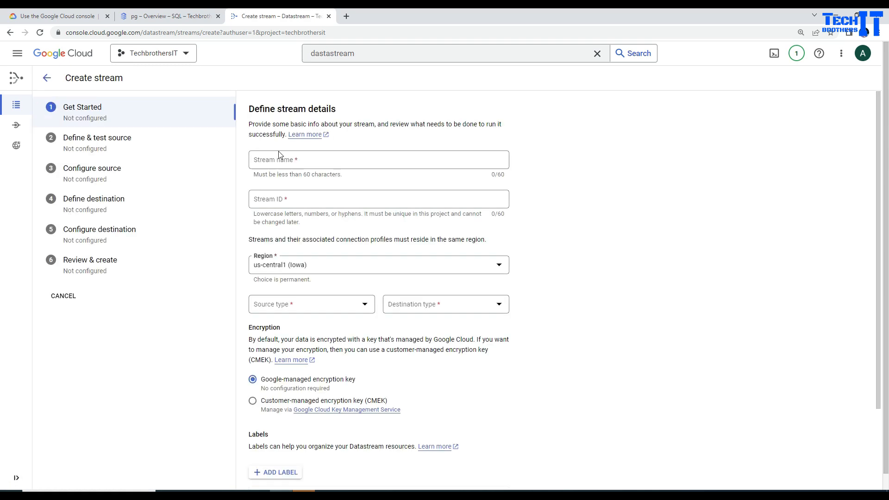
left_click(307, 160)
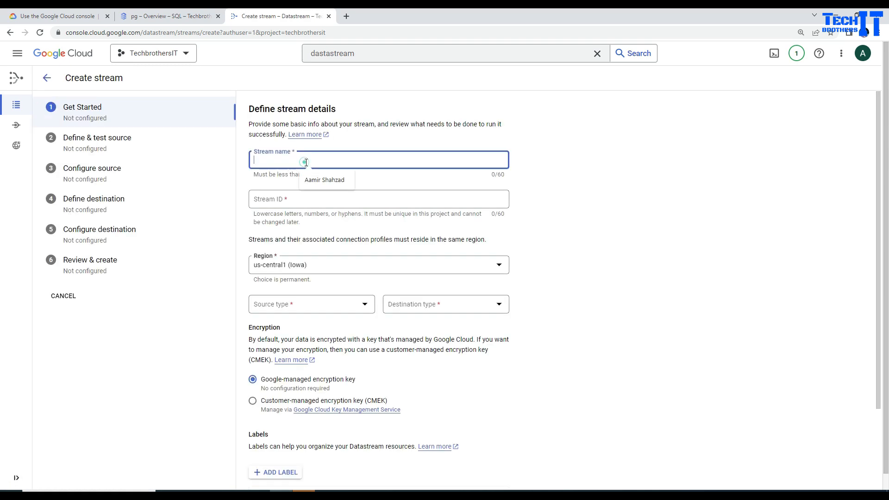
type("pgtobqstream")
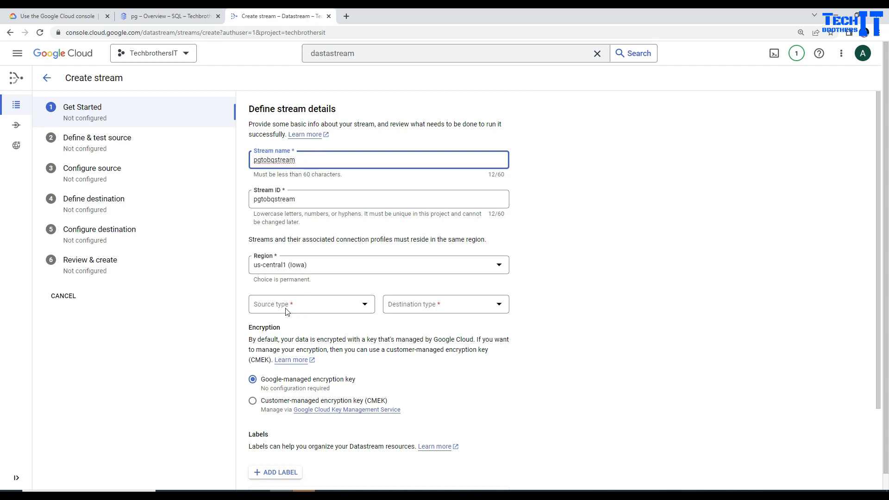
left_click(311, 311)
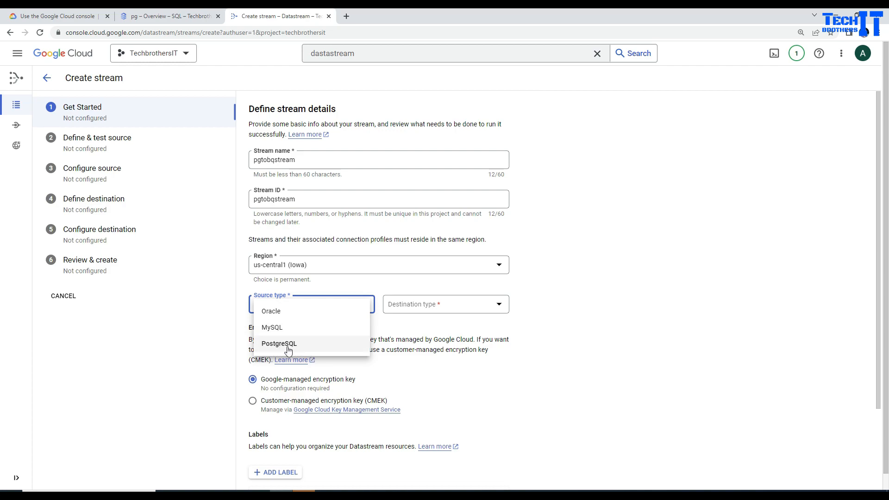
left_click(291, 346)
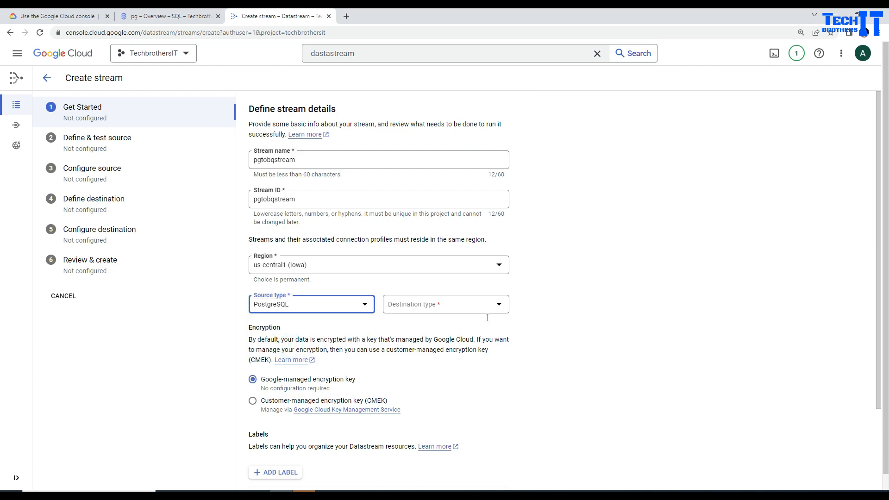
left_click(499, 304)
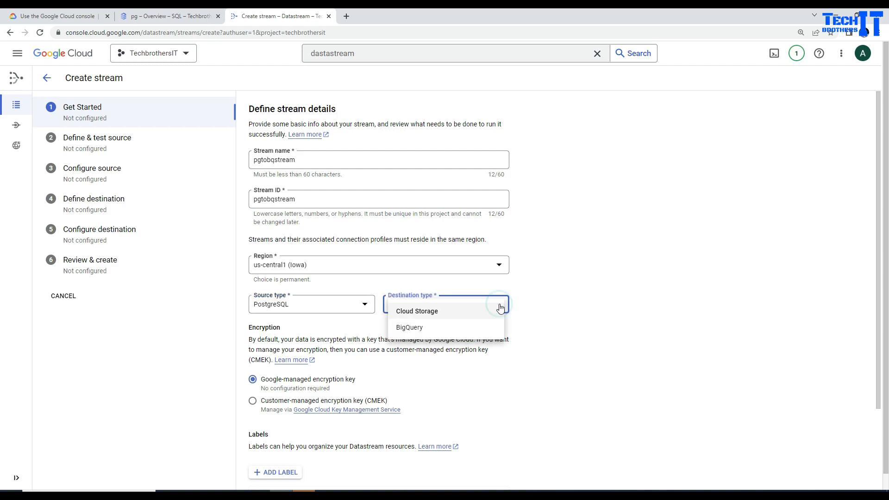
left_click(412, 328)
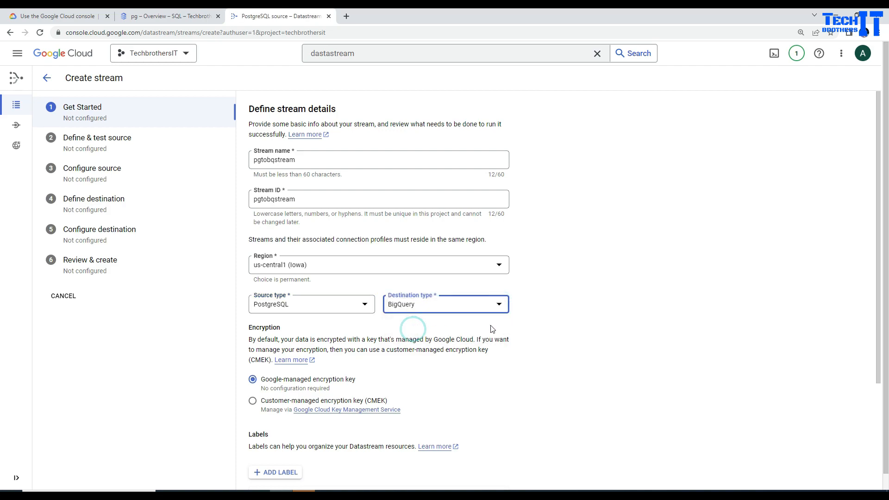
Open the PostgreSQL source prerequisites guide and expand its Source PostgreSQL type list.
scroll(509, 311, "down", 3)
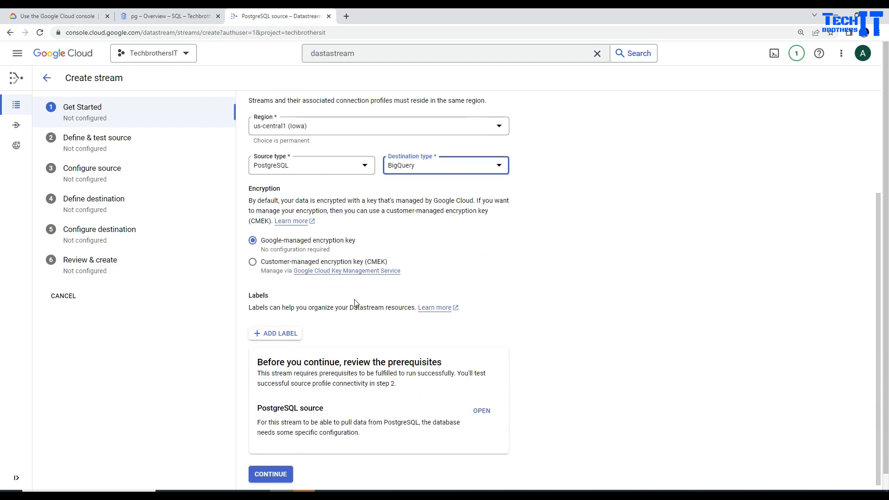
scroll(357, 300, "down", 1)
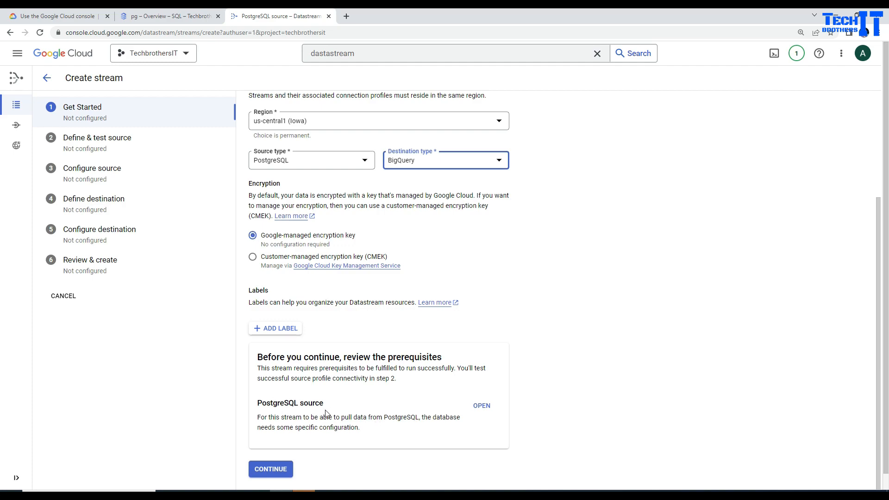
left_click(481, 405)
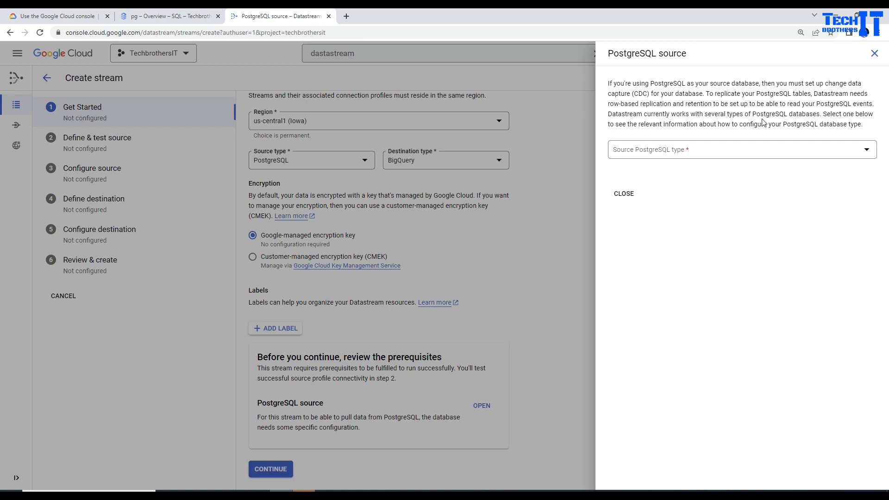
left_click(865, 154)
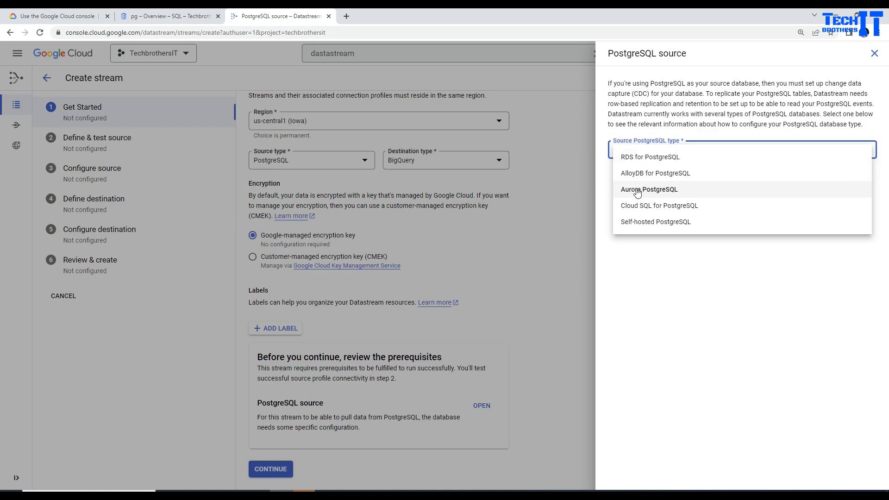
Set the guide's source type to Cloud SQL for PostgreSQL and copy the logical_decoding flag name.
left_click(667, 209)
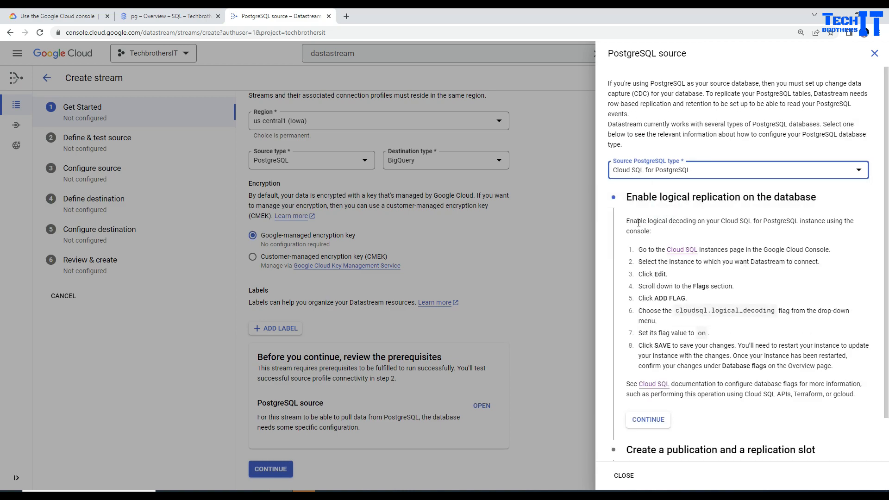
scroll(675, 235, "down", 1)
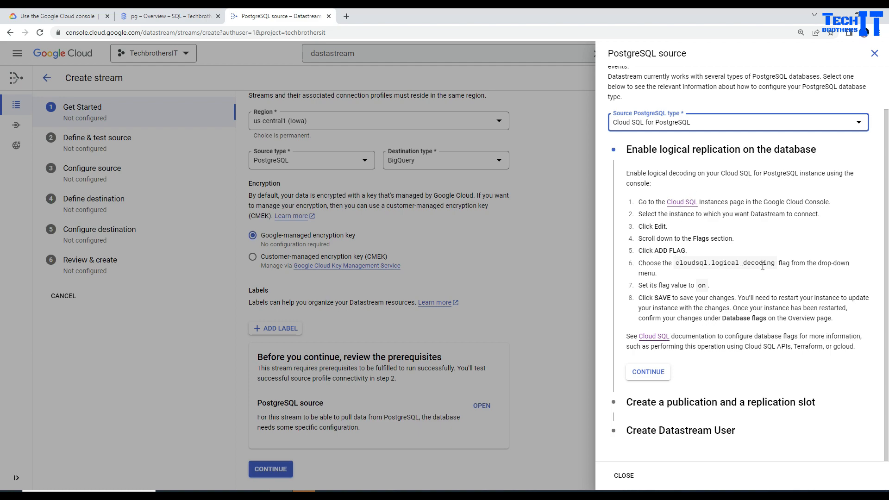
left_click_drag(775, 263, 675, 263)
left_click(731, 262)
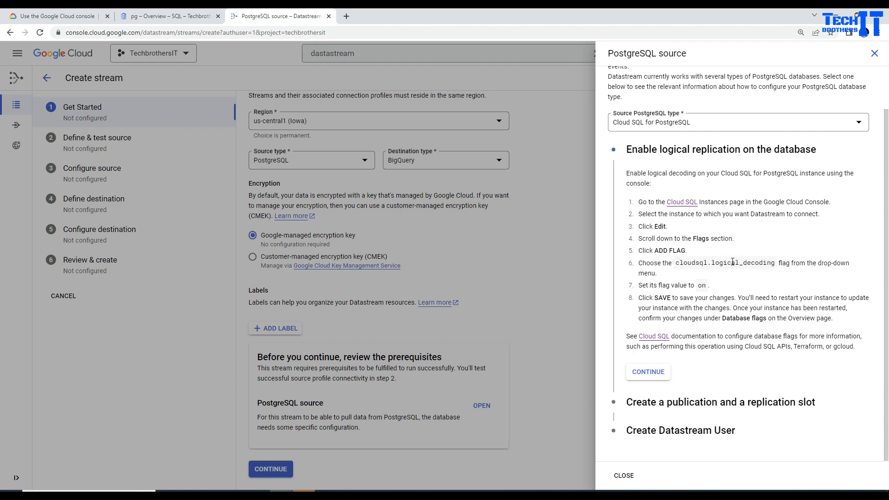
left_click_drag(713, 263, 775, 263)
right_click(767, 264)
left_click(776, 272)
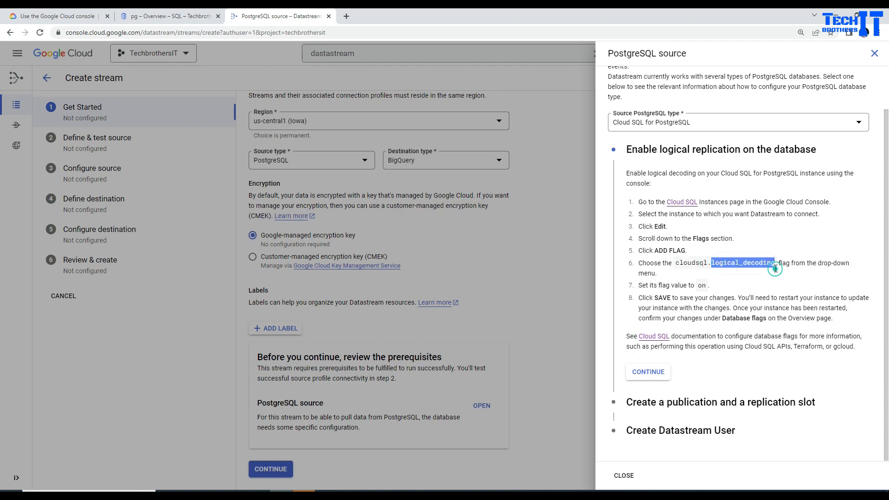
left_click(179, 18)
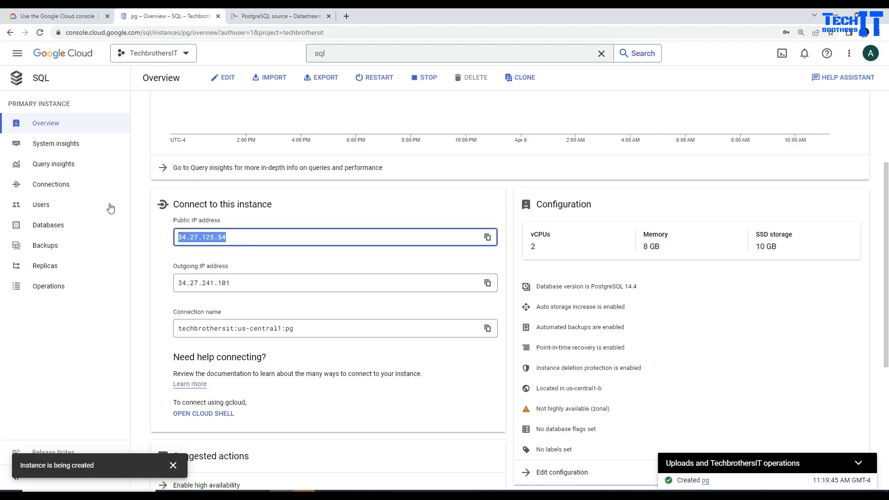
Edit instance pg and add the cloudsql.logical_decoding flag with value on.
left_click(226, 78)
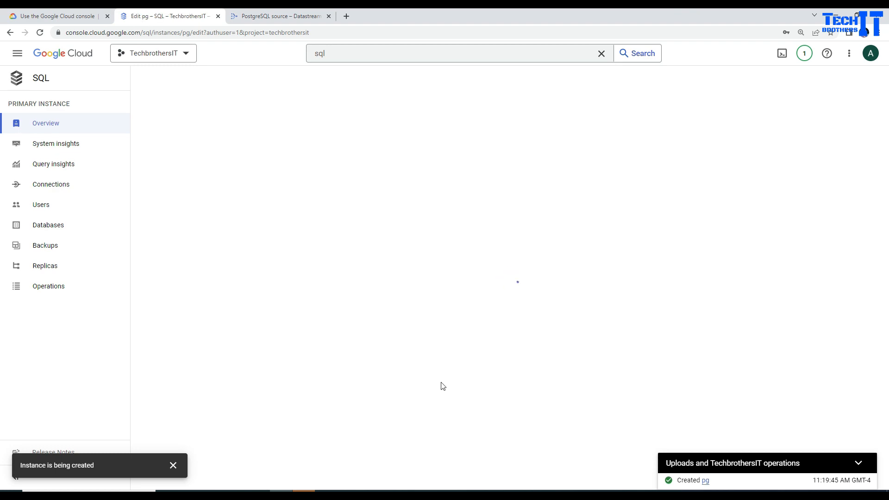
scroll(204, 356, "down", 3)
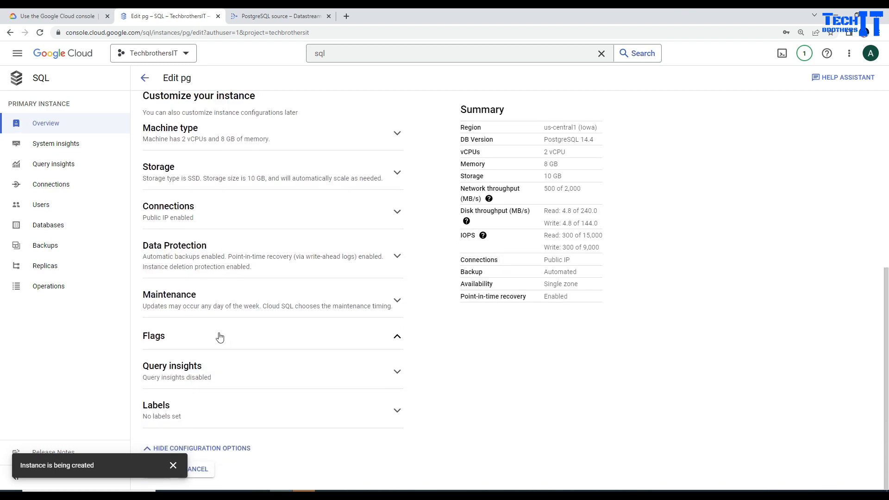
left_click(218, 334)
scroll(218, 319, "down", 1)
left_click(170, 345)
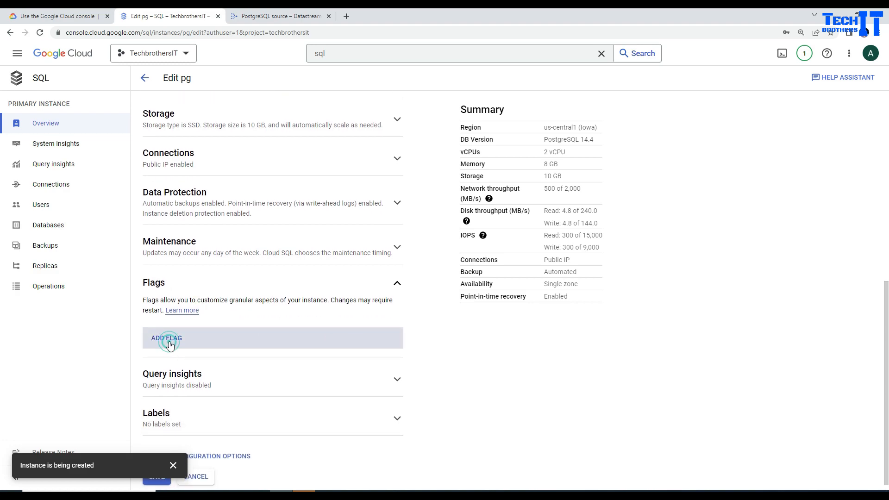
left_click(211, 382)
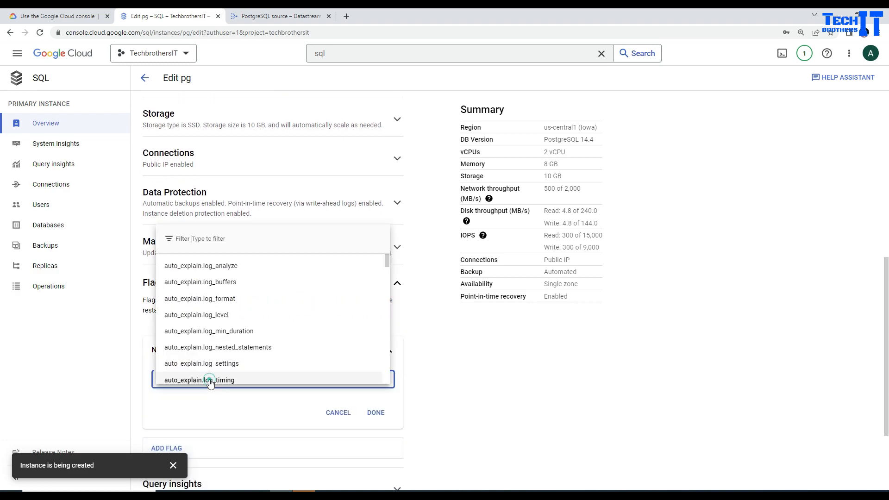
left_click(217, 249)
key("ctrl+v")
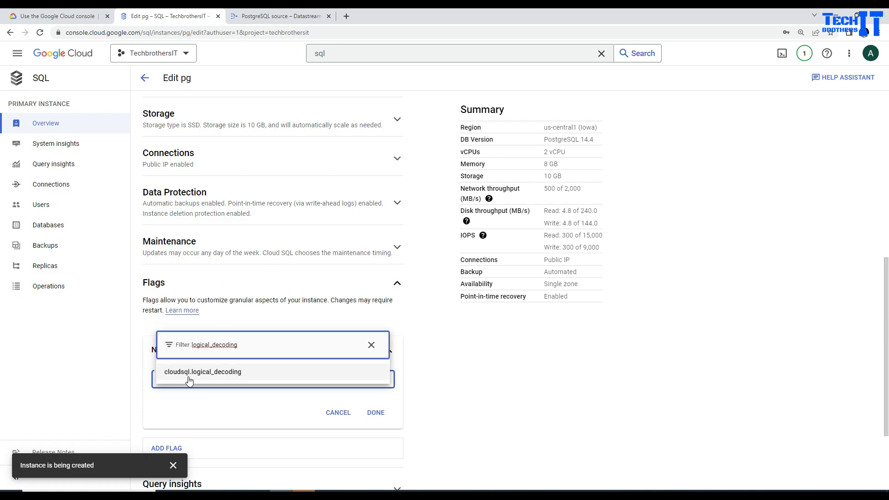
left_click(206, 372)
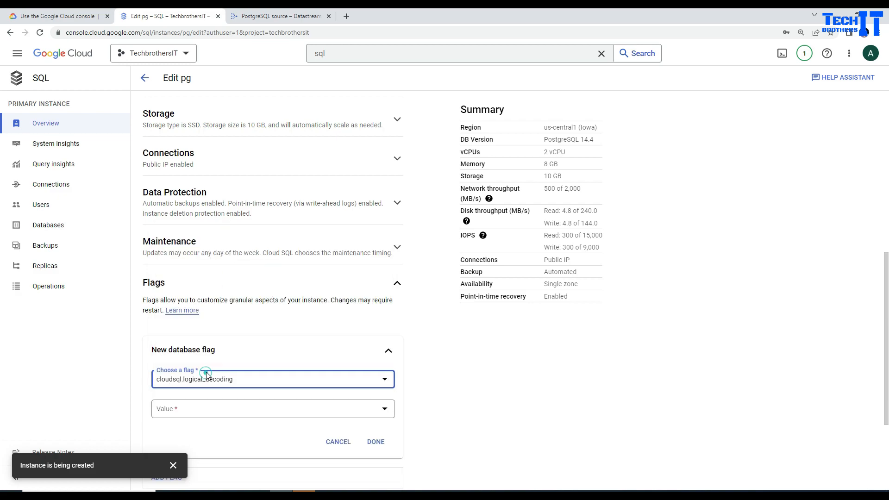
left_click(375, 441)
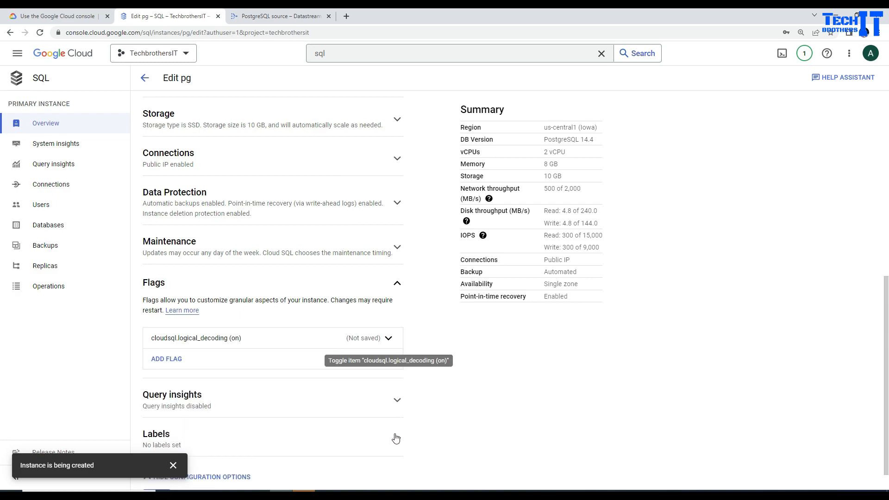
Save the flag change and confirm restarting the pg instance.
scroll(485, 408, "down", 1)
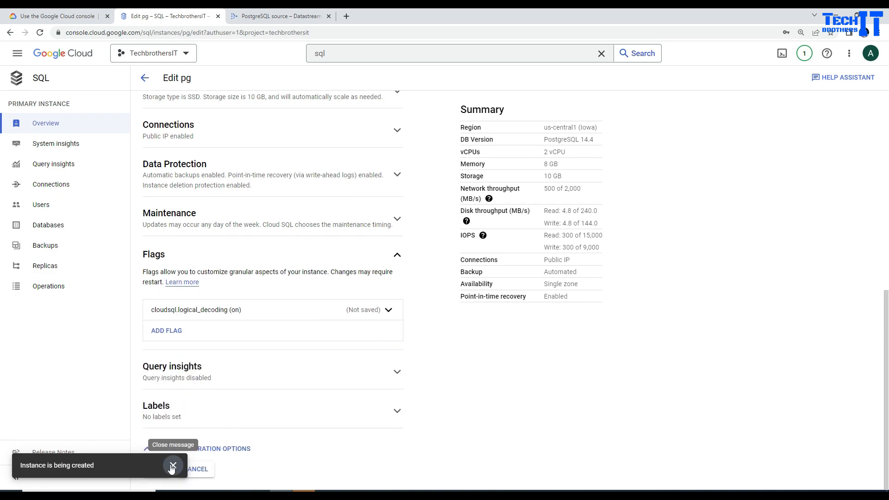
left_click(153, 470)
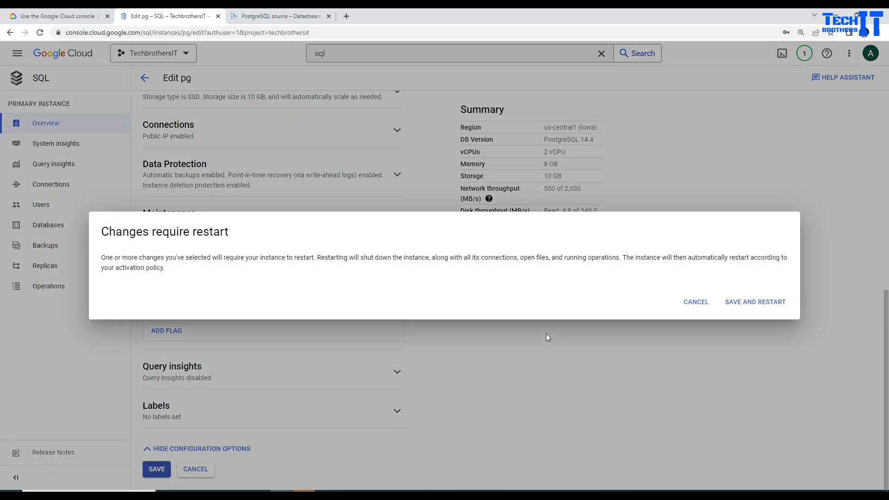
left_click(750, 303)
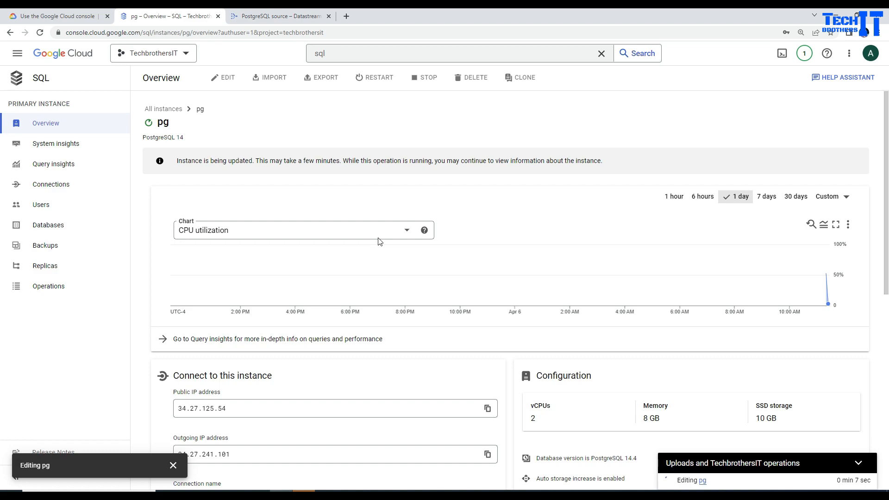
Complete the logical replication step and copy the CREATE PUBLICATION … FOR ALL TABLES command.
left_click(270, 16)
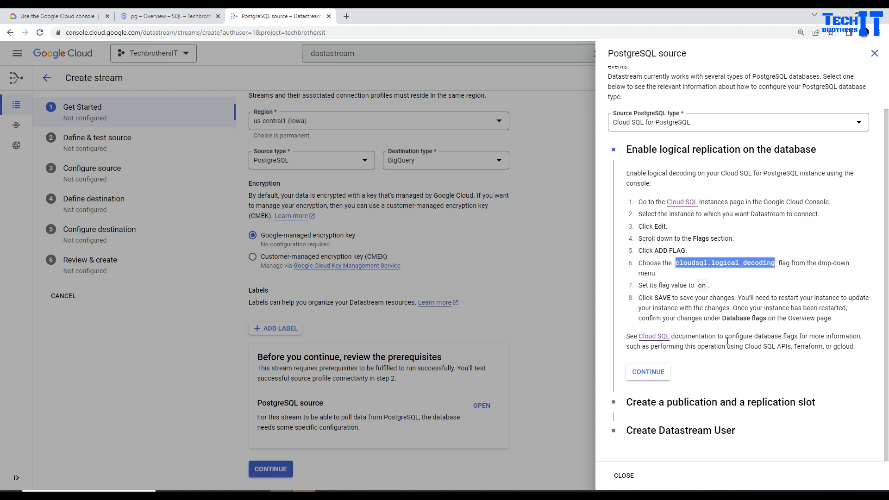
left_click(657, 372)
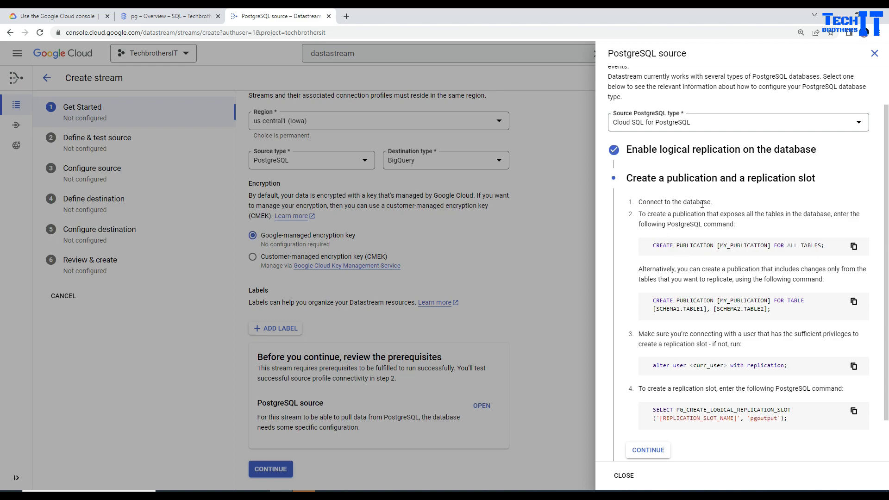
left_click(186, 17)
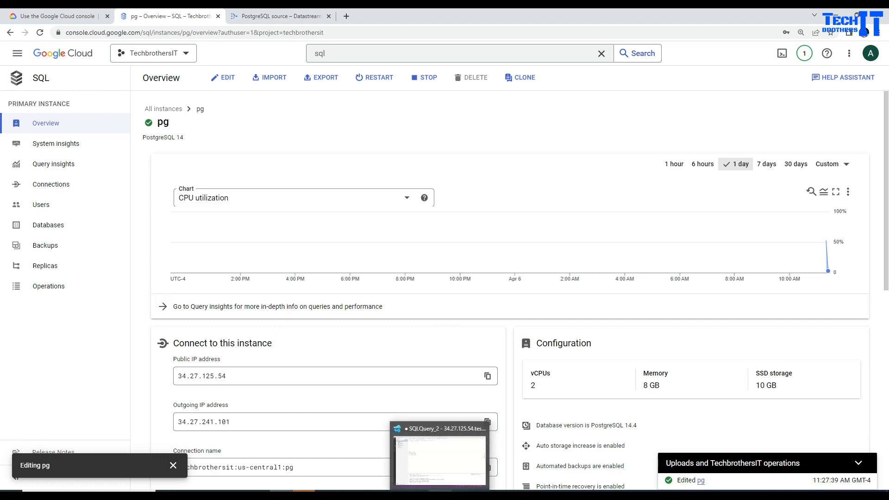
left_click(286, 13)
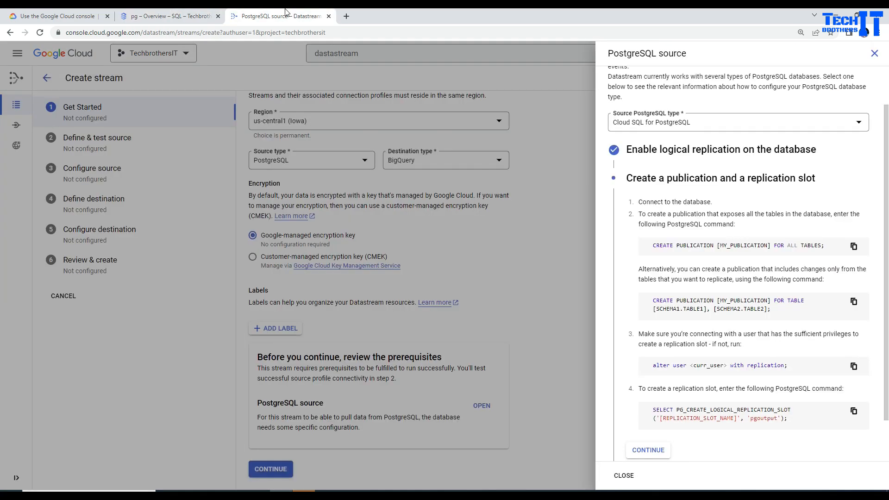
left_click(855, 247)
Replace the Select * From customer query with the pasted CREATE PUBLICATION command.
left_click(435, 493)
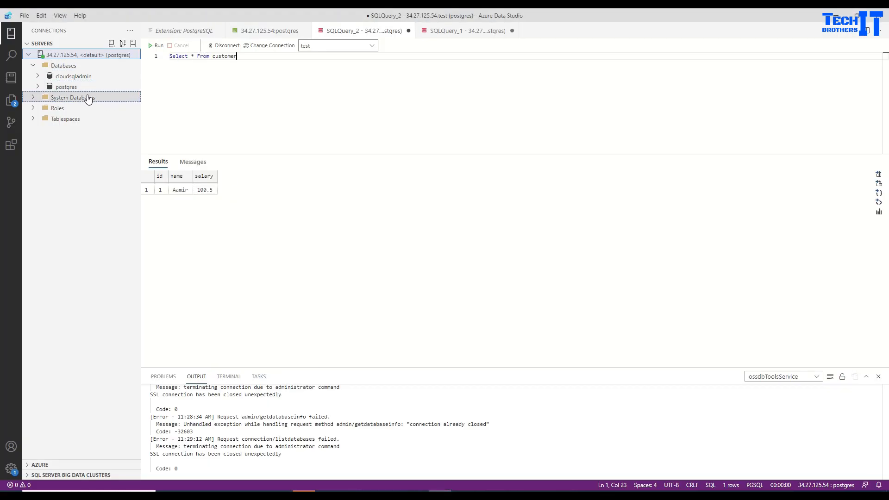
left_click_drag(287, 58, 168, 57)
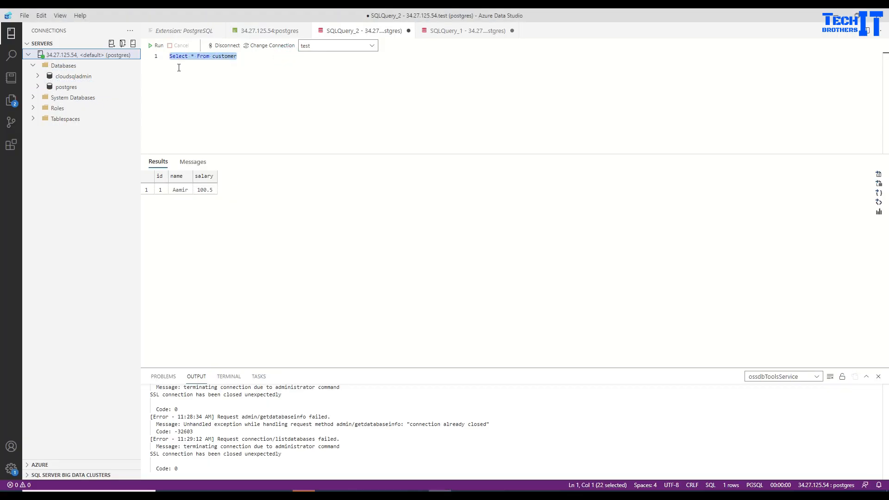
key("ctrl+v")
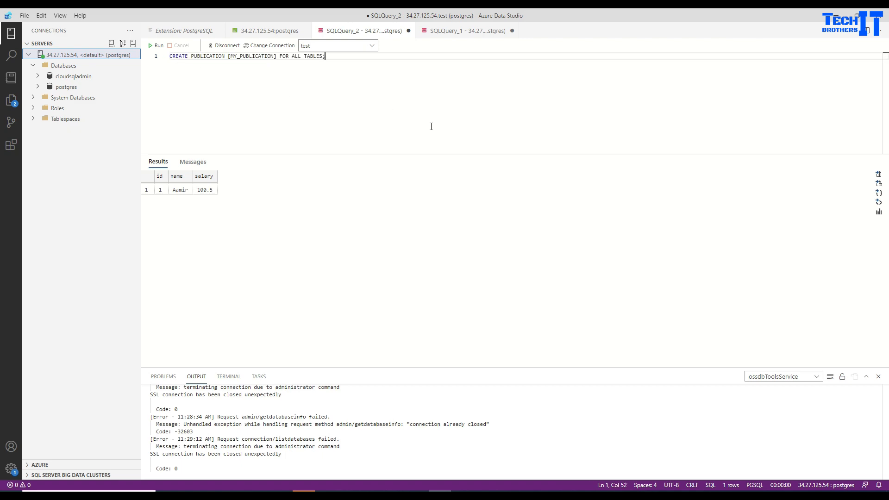
left_click_drag(762, 154, 751, 276)
left_click(432, 149)
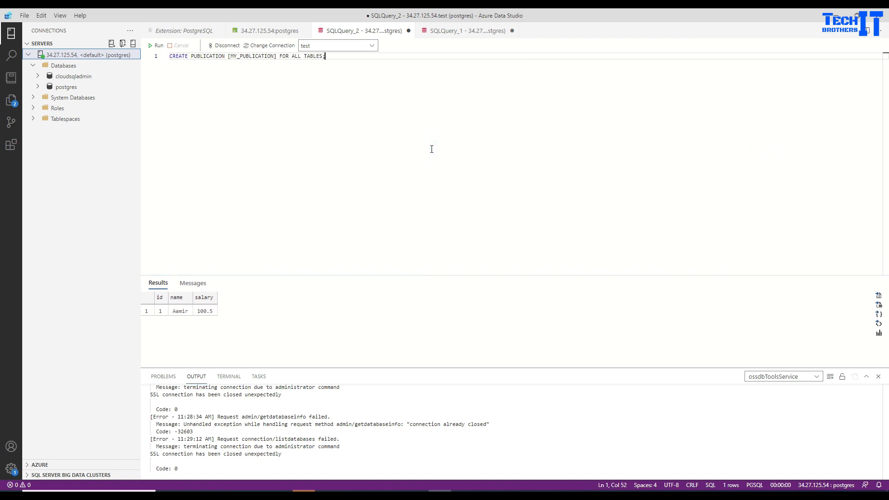
Name the publication aamirpublication and run the statement.
double_click(199, 56)
double_click(256, 57)
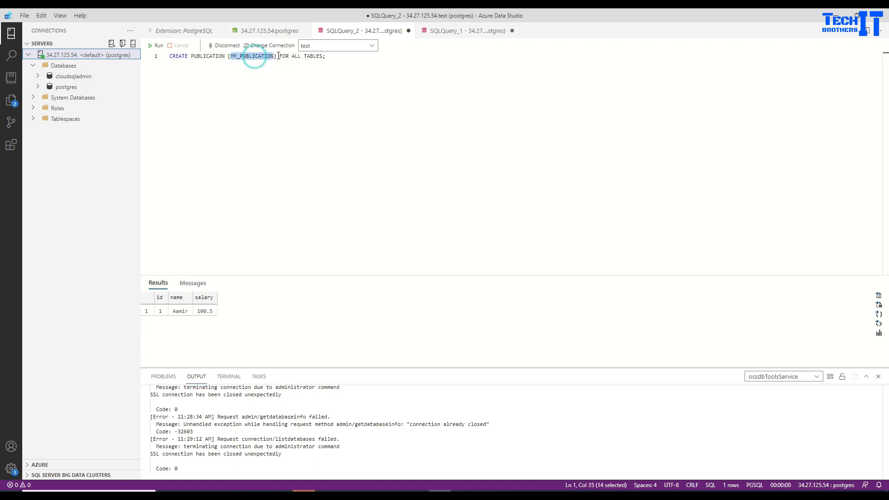
left_click_drag(277, 56, 229, 57)
type("aamirpublicat")
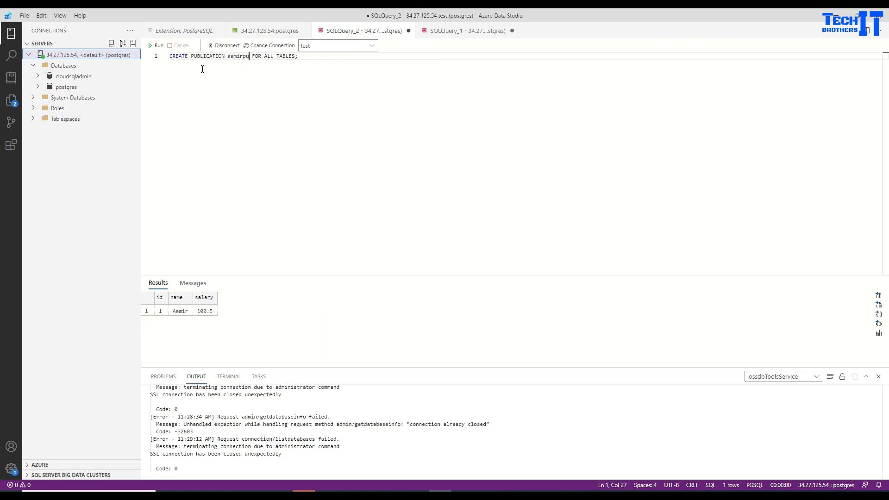
type("ion")
left_click(157, 45)
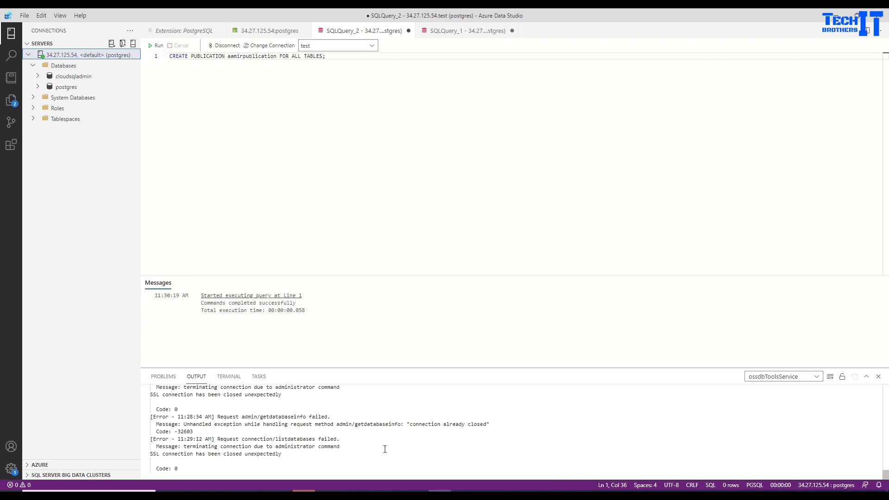
left_click(282, 493)
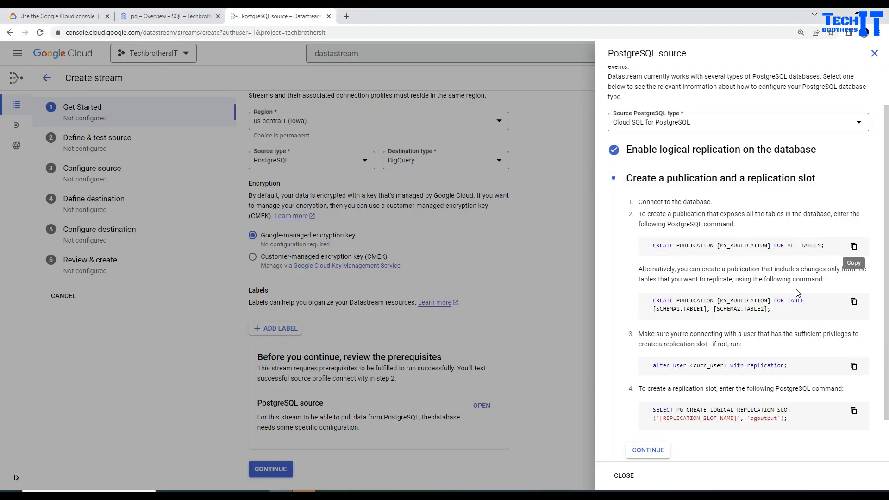
Highlight the all-tables and table-specific CREATE PUBLICATION commands in the guide.
triple_click(804, 249)
left_click_drag(839, 246, 774, 245)
triple_click(780, 310)
left_click(779, 311)
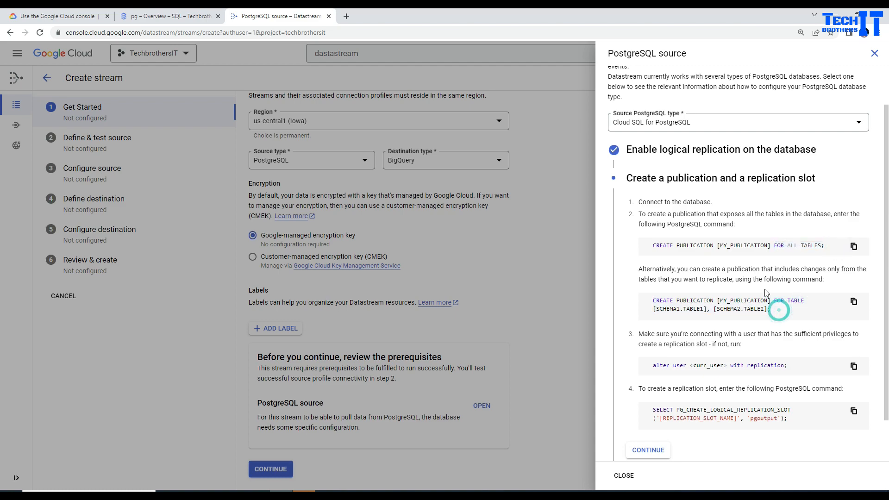
triple_click(765, 246)
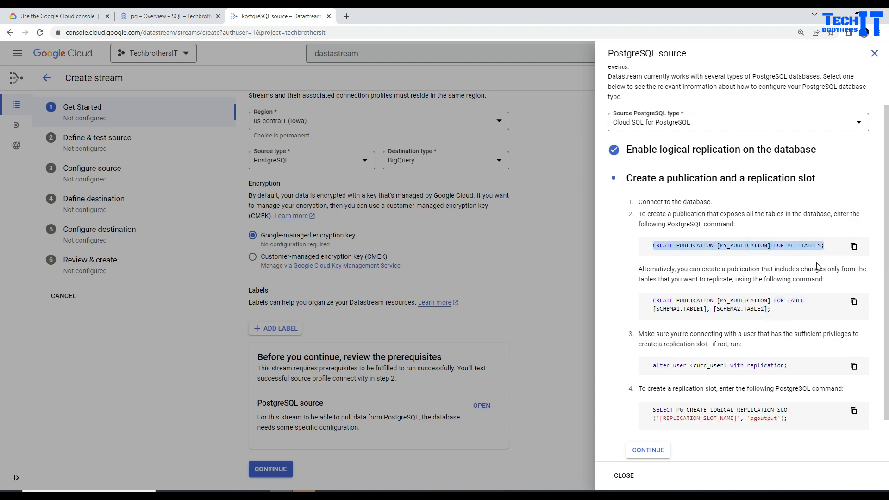
triple_click(815, 310)
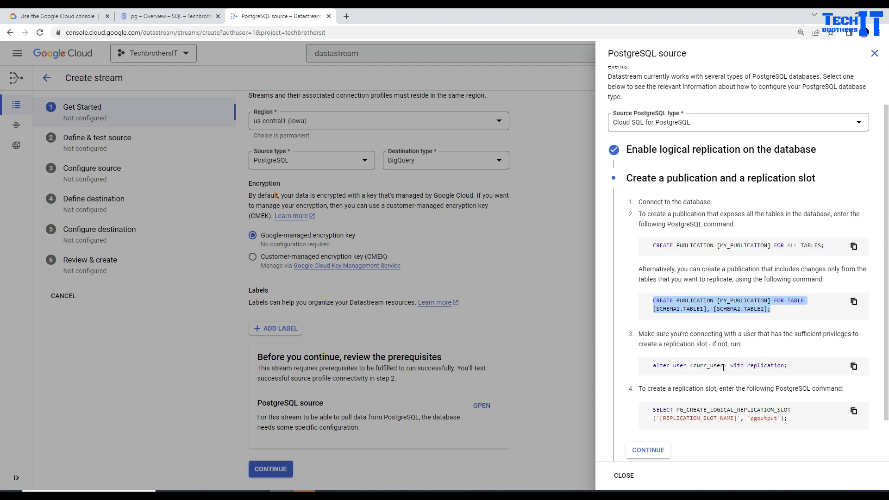
Copy the 'alter user <curr_user> with replication;' command for the query editor.
scroll(745, 358, "down", 1)
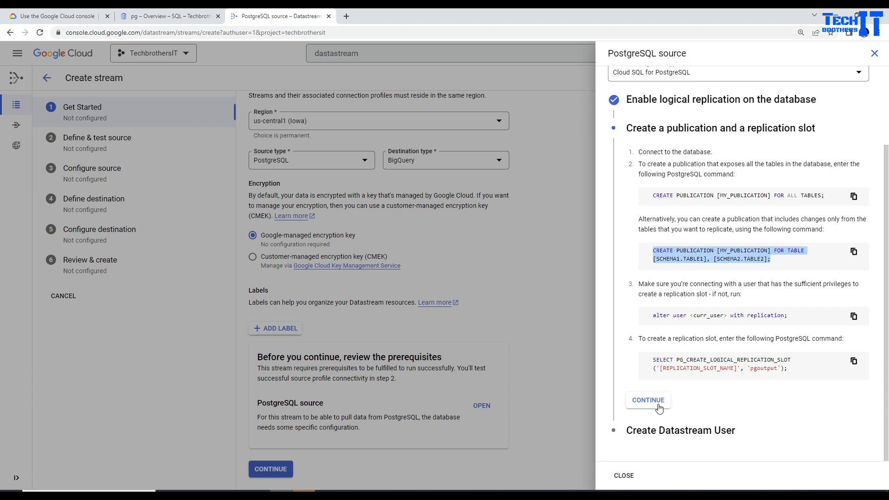
left_click(854, 318)
left_click(855, 319)
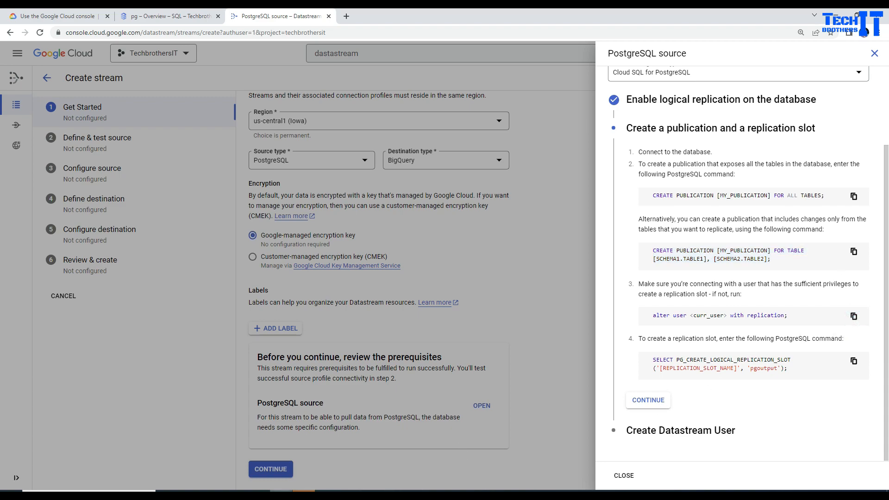
left_click(438, 491)
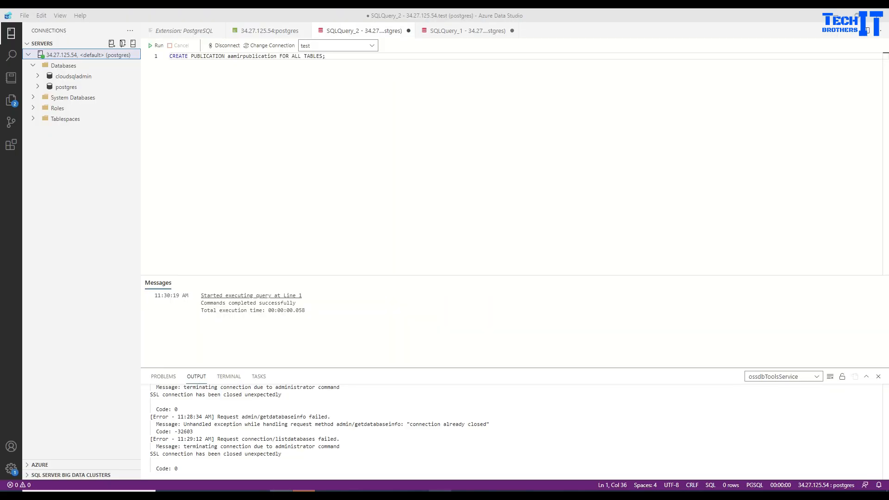
Add the alter user and PG_CREATE_LOGICAL_REPLICATION_SLOT commands to the query and advance the guide.
key("Return")
key("Return")
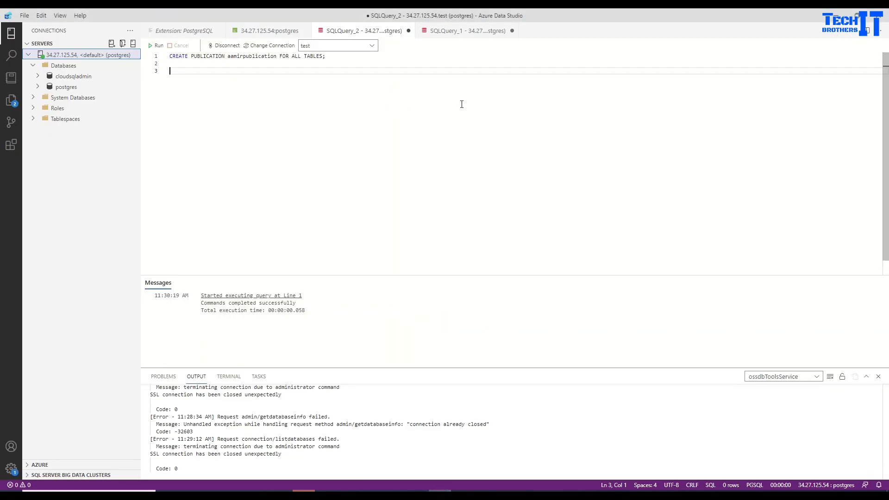
key("ctrl+v")
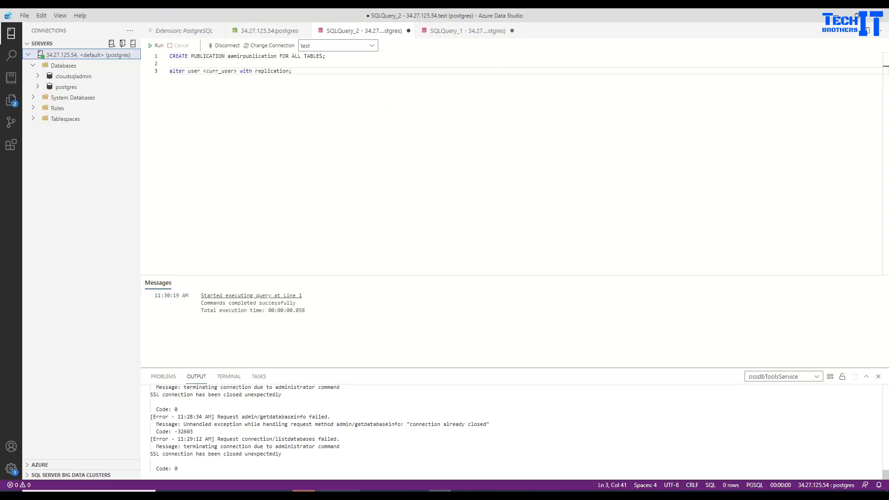
left_click(282, 492)
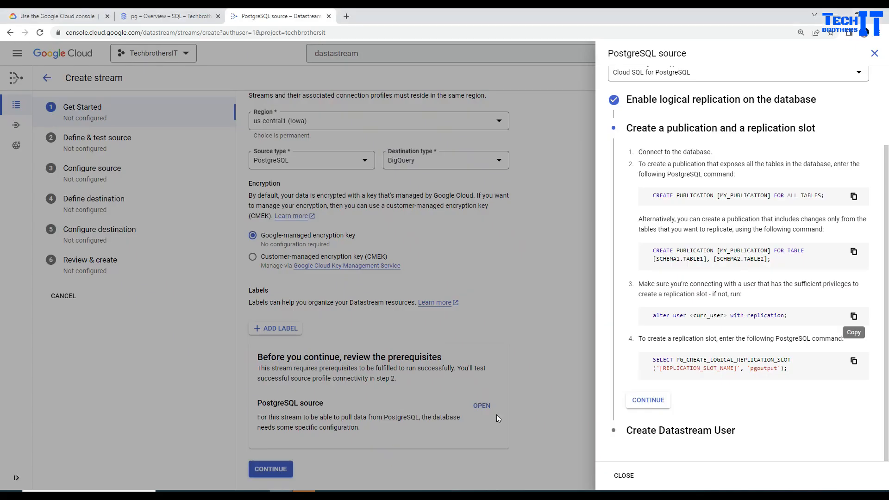
left_click(854, 360)
key("alt+Tab")
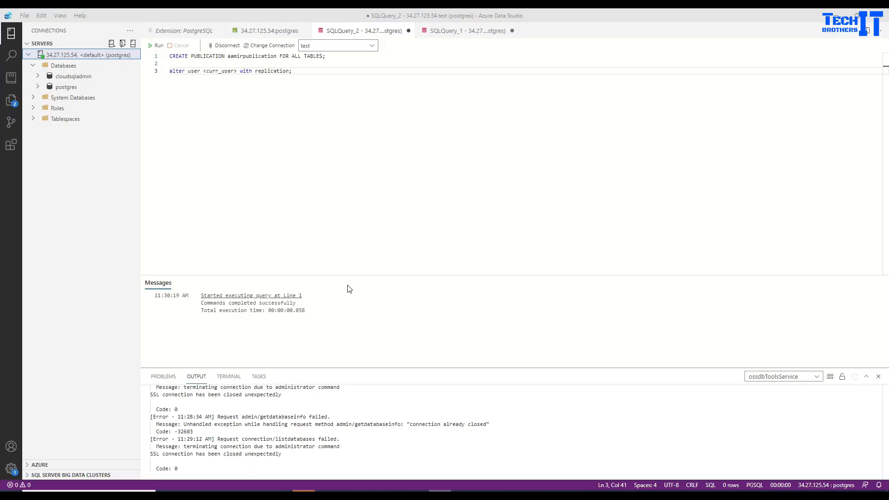
key("Return")
key("Return")
key("ctrl+v")
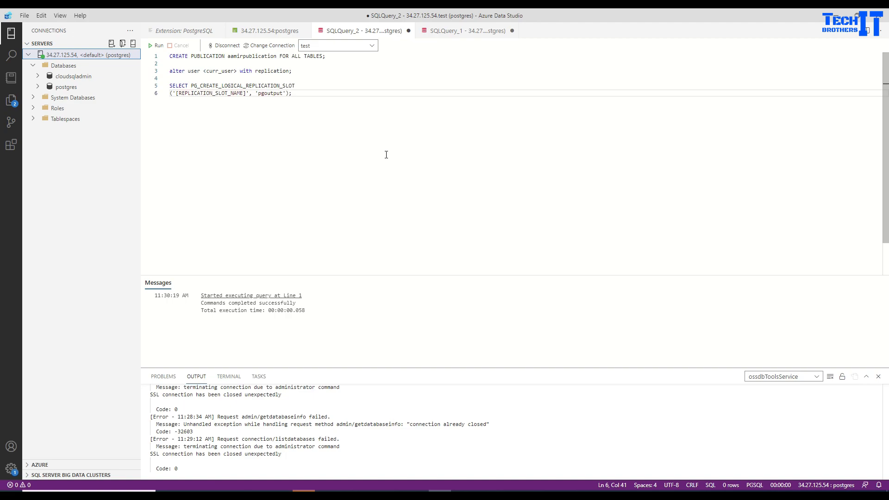
key("alt+Tab")
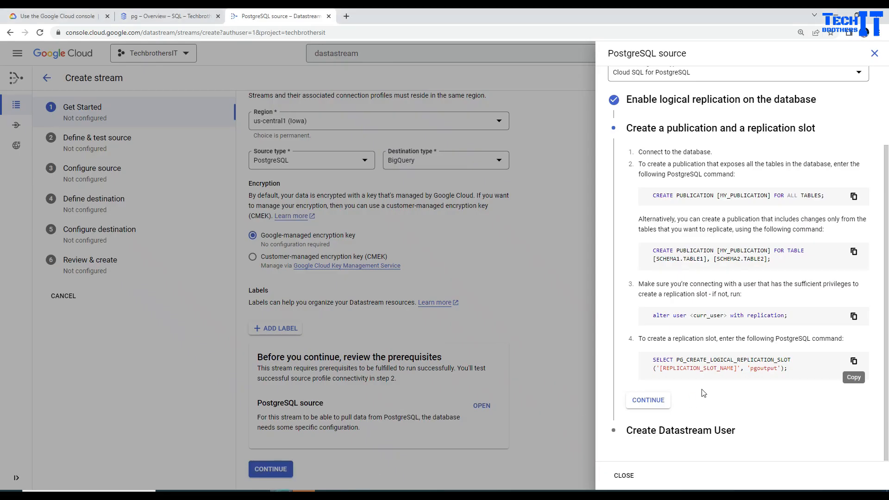
left_click(661, 404)
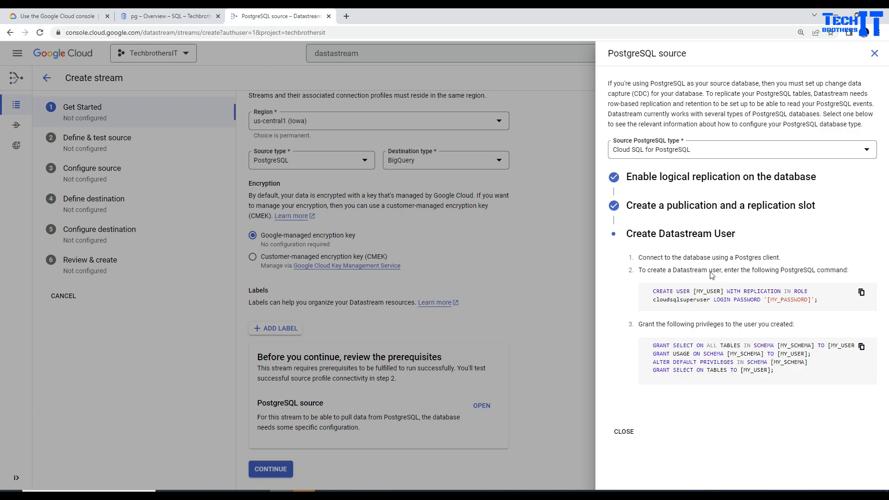
Paste the CREATE USER command and the four GRANT statements into the query.
left_click(862, 292)
left_click(417, 490)
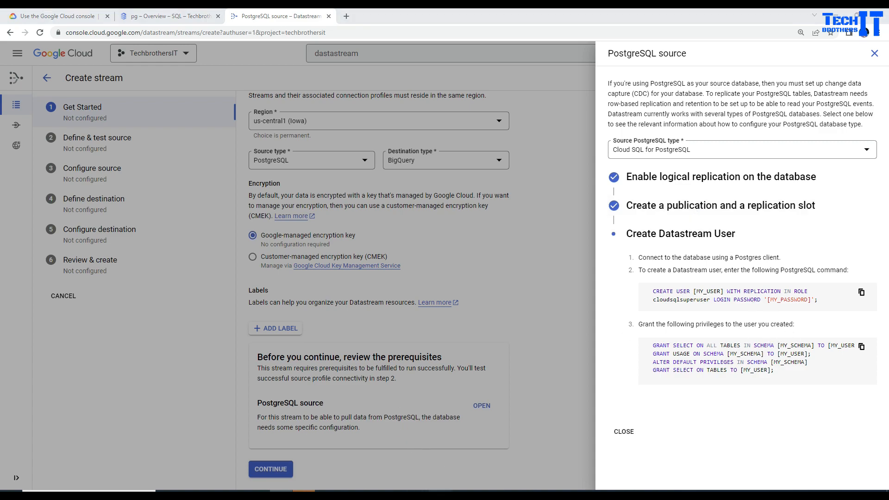
left_click(407, 159)
key("ctrl+v")
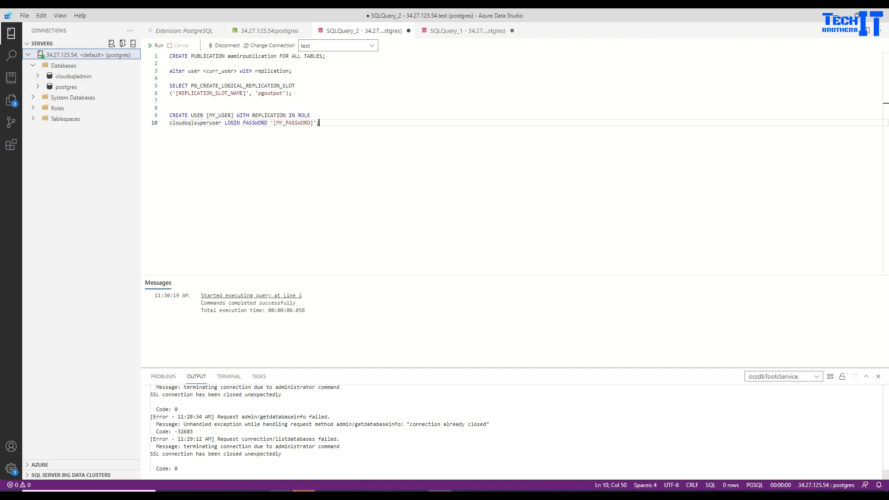
left_click(282, 492)
left_click(862, 348)
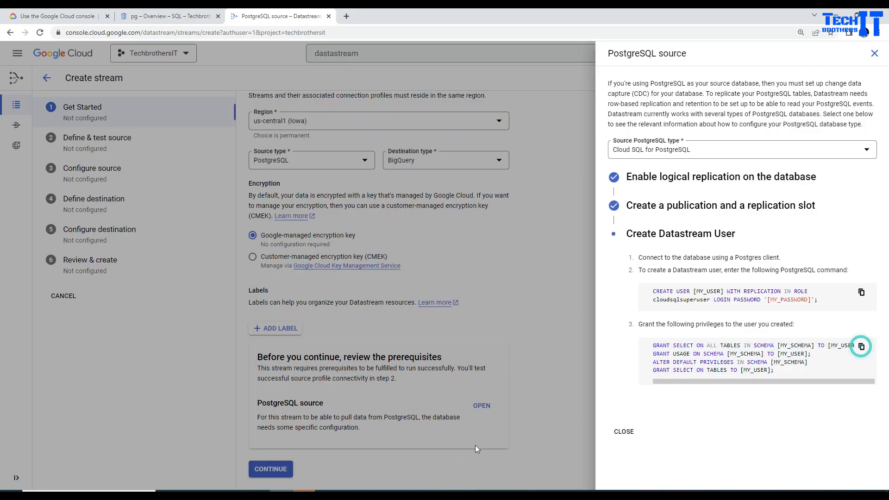
key("alt+Tab")
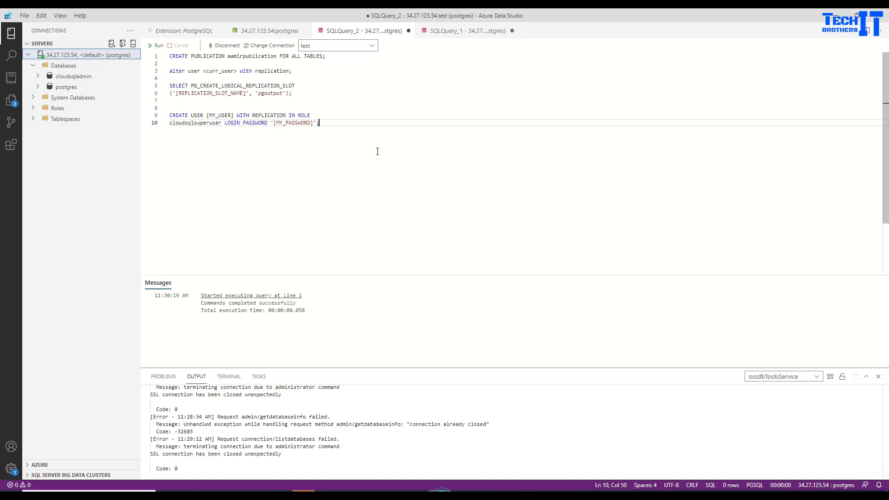
key("Return")
key("Return")
key("Return")
key("ctrl+v")
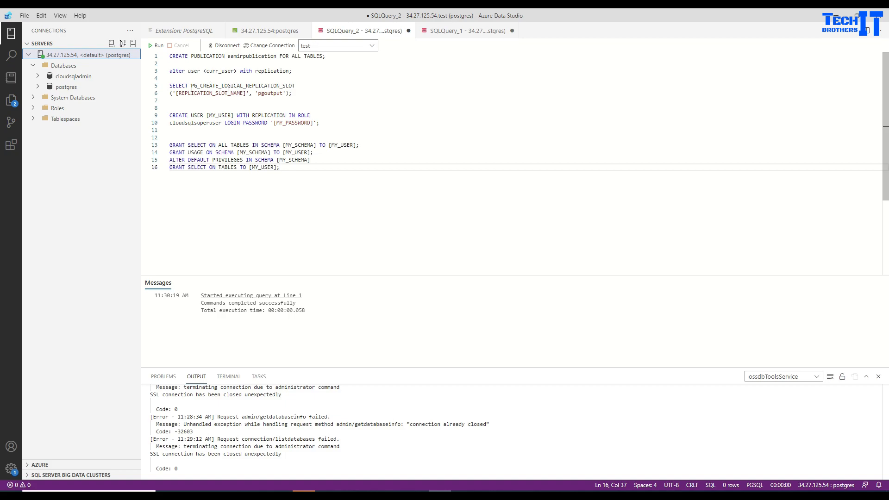
Replace [MY_USER] with repl, fill in the user's password, and run CREATE USER.
left_click(202, 115)
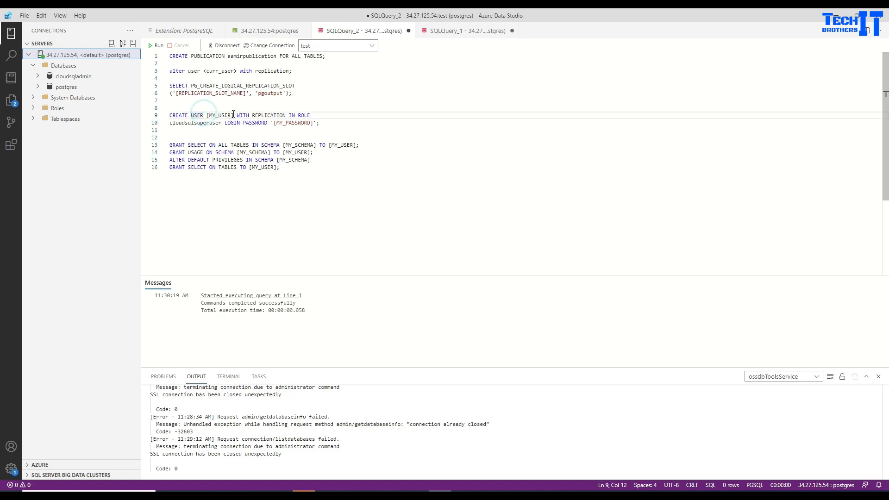
left_click_drag(234, 115, 206, 115)
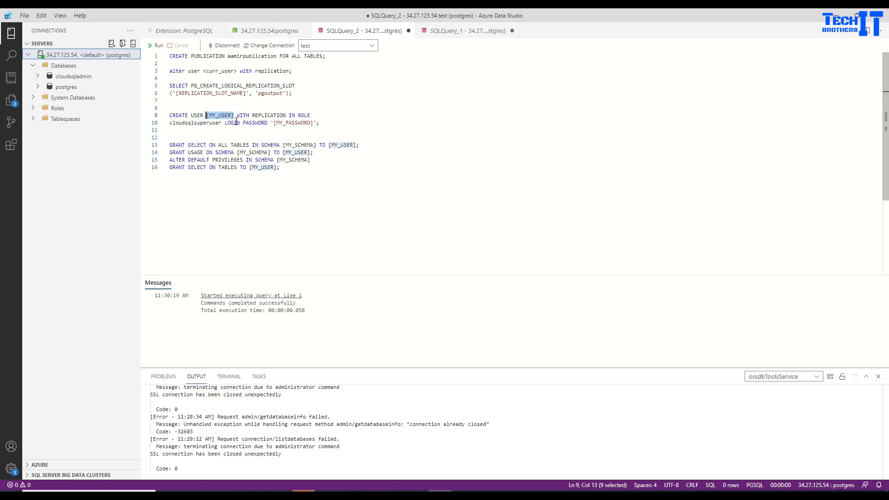
type("repl")
left_click(286, 108)
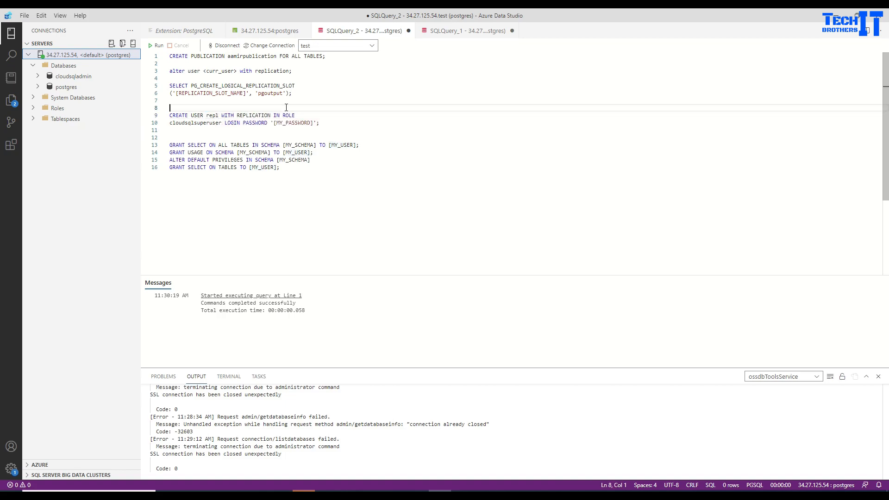
left_click(256, 115)
left_click(308, 123)
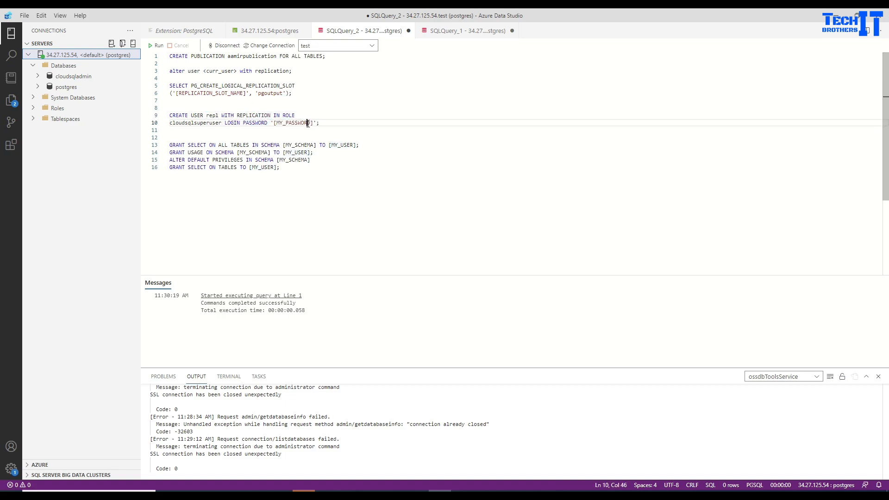
left_click_drag(313, 124, 277, 127)
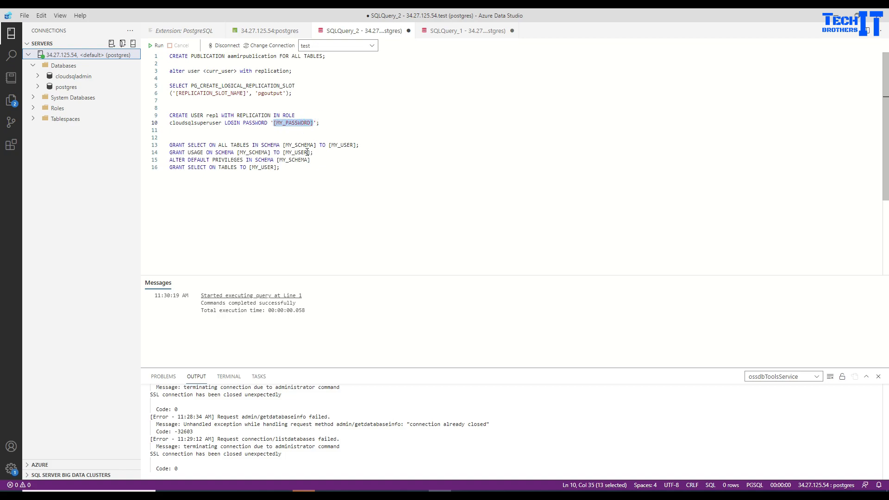
type("test123")
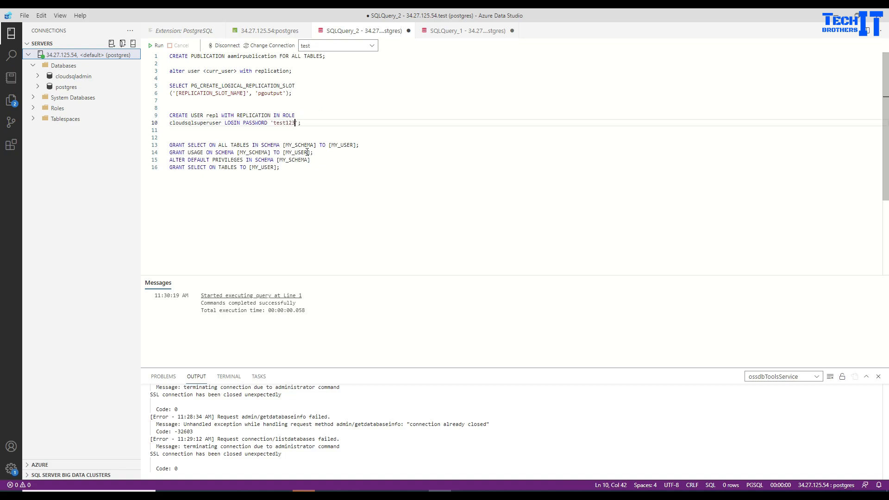
type("$")
left_click_drag(305, 123, 161, 117)
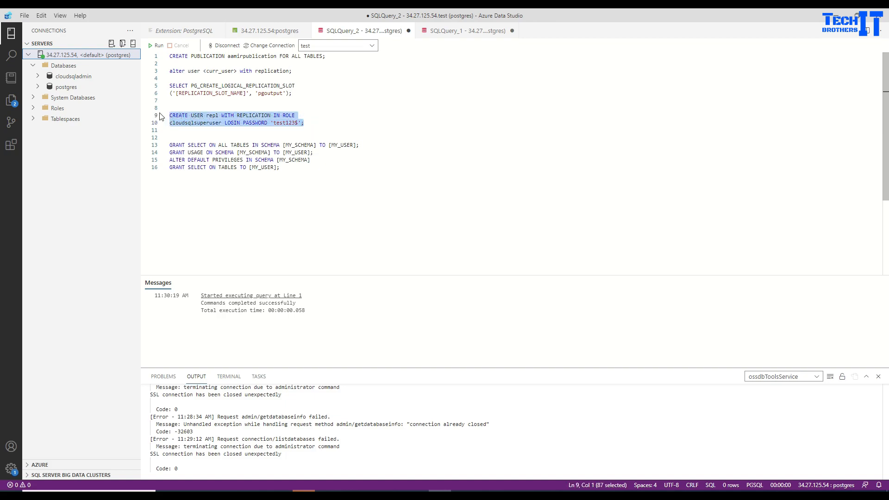
left_click(159, 46)
Change line 3 to 'alter user repl with replication;' and run it.
left_click(268, 72)
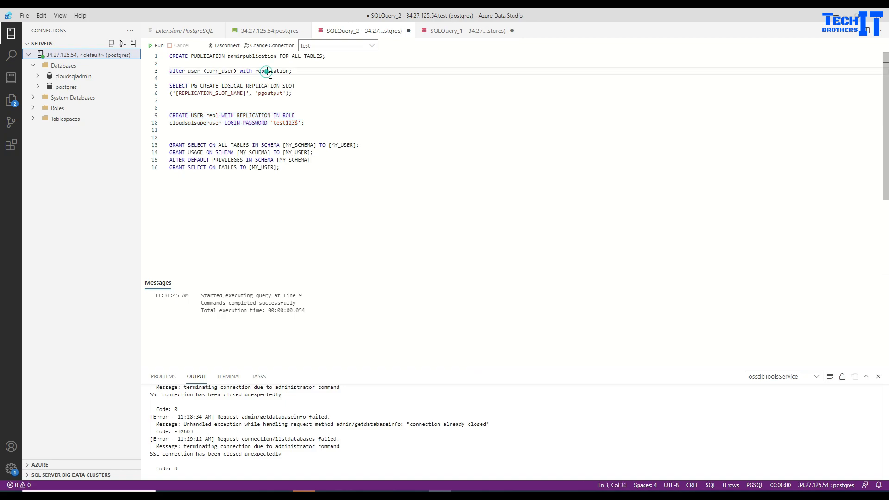
left_click(245, 116)
left_click(232, 71)
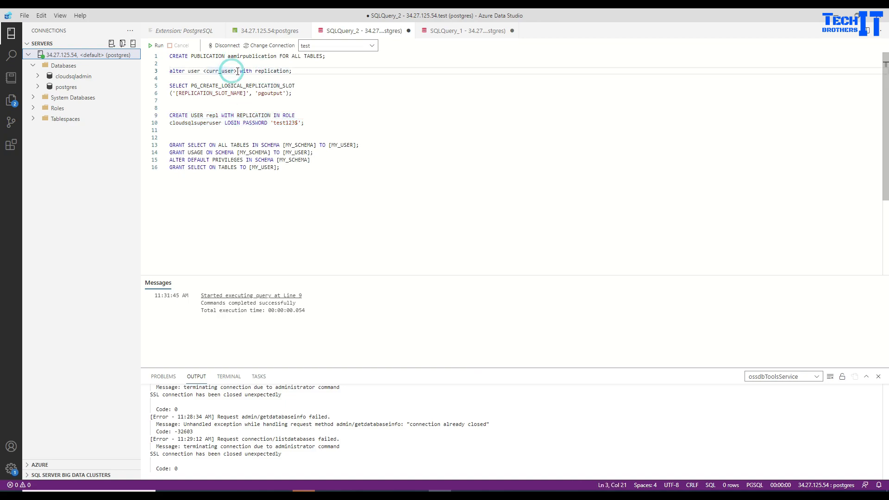
left_click_drag(238, 71, 207, 71)
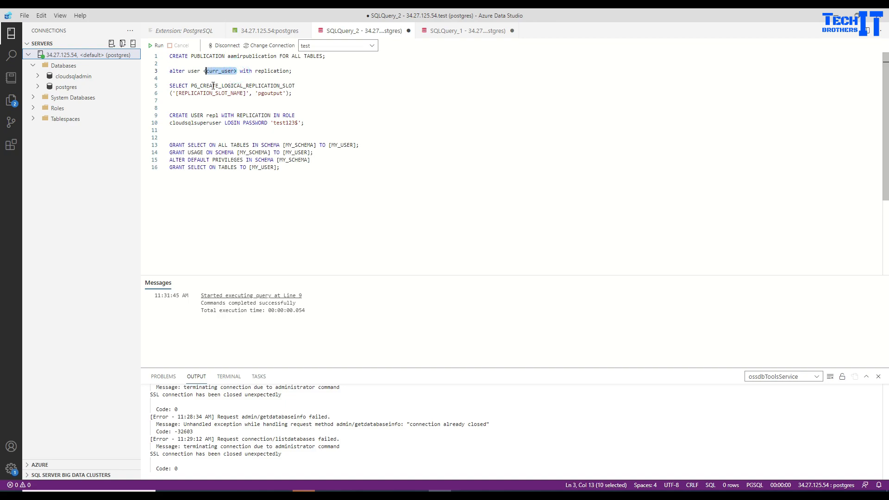
left_click(213, 86)
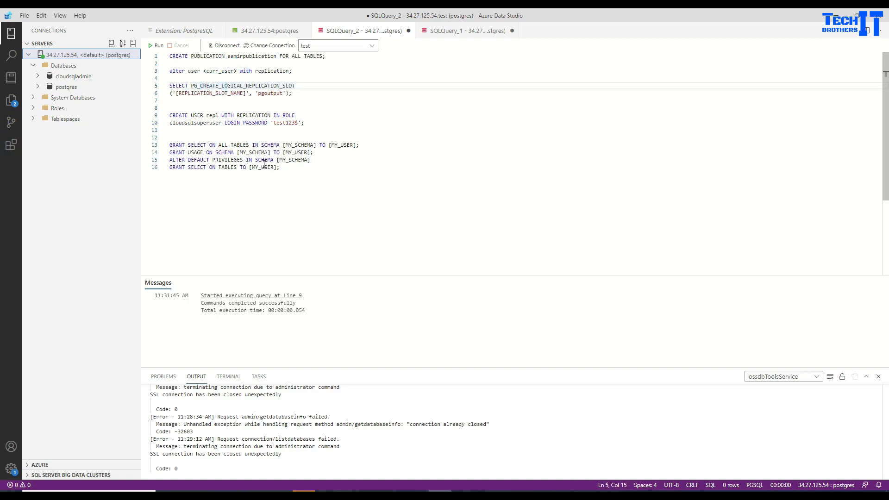
left_click_drag(237, 70, 203, 71)
type("repl")
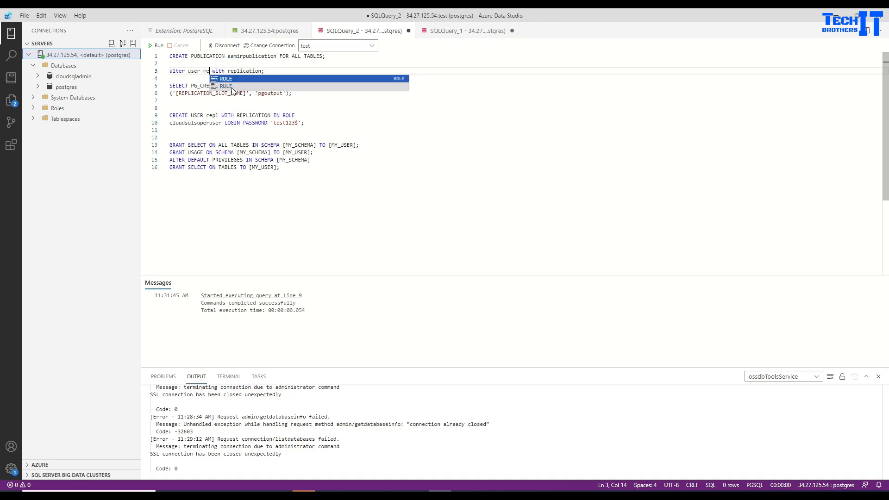
key("Escape")
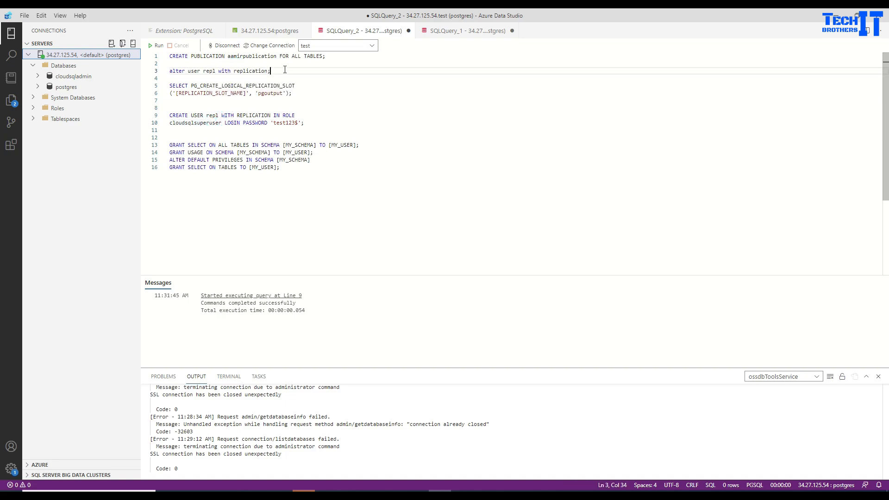
left_click_drag(285, 70, 168, 64)
left_click(157, 45)
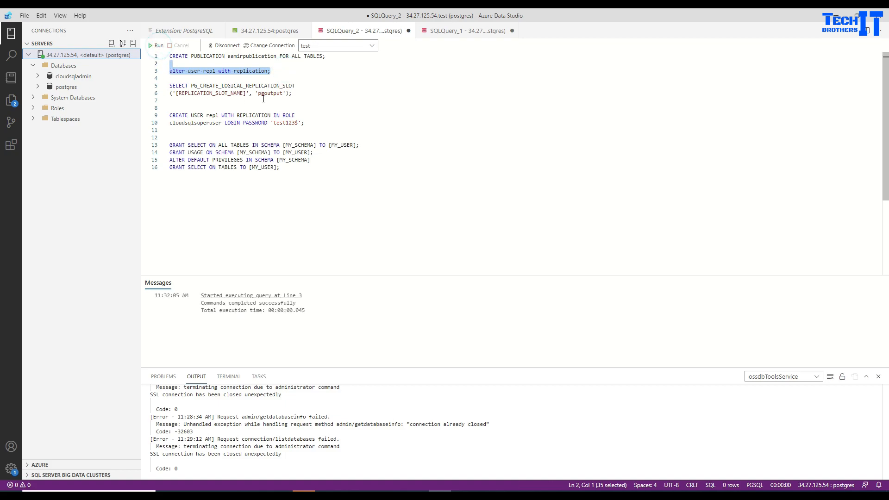
left_click(203, 86)
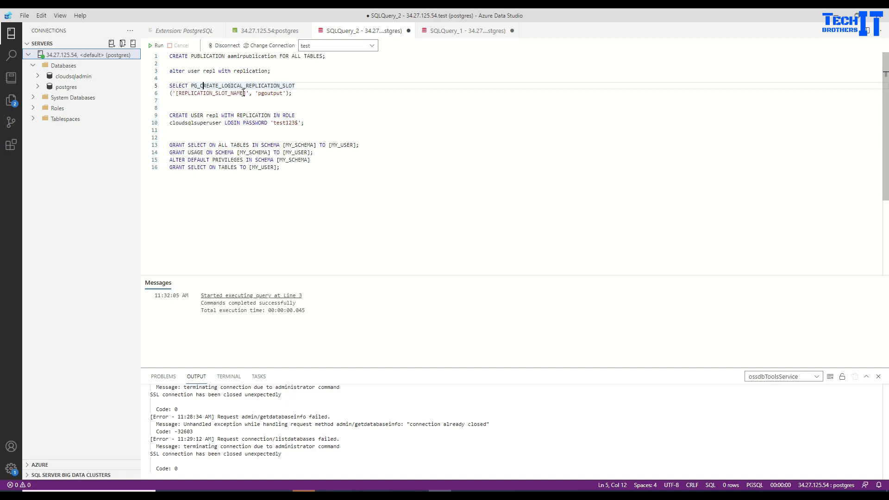
Name the slot aamirreplicationslot and run the slot creation command on lines 5–6.
left_click_drag(245, 93, 179, 93)
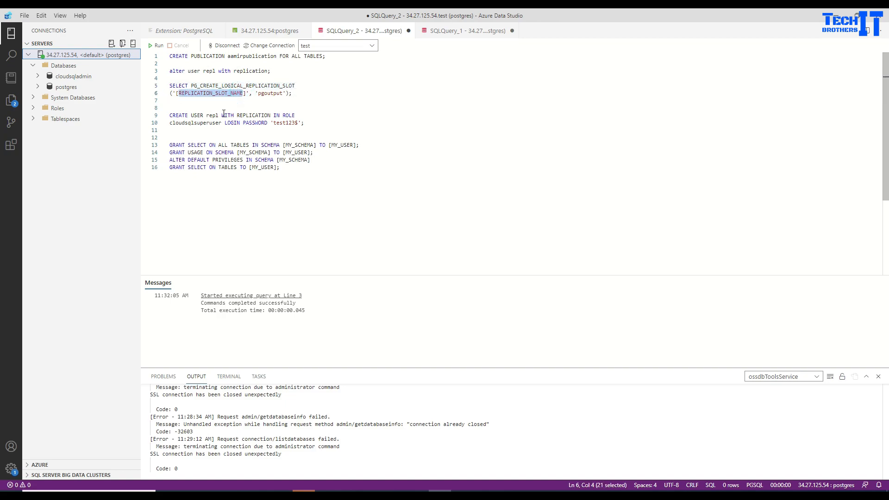
type("aamirreplica")
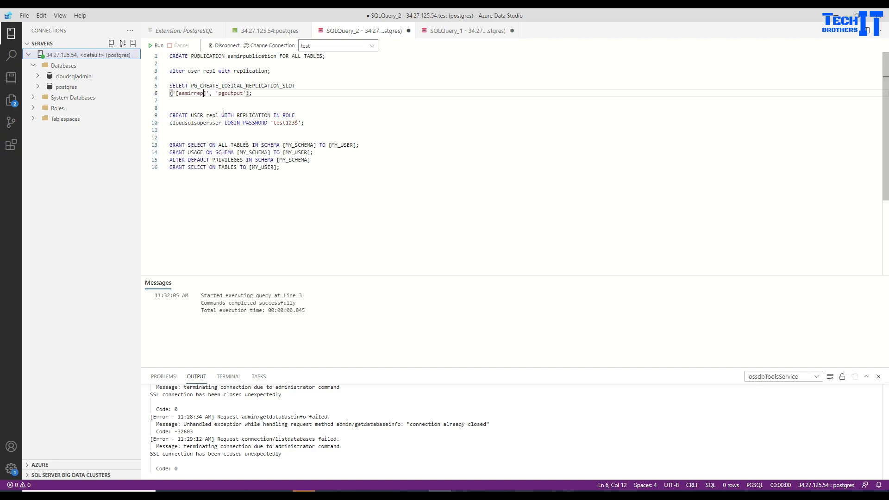
type("tionslot")
left_click(300, 94)
key("shift+Up")
key("shift+Home")
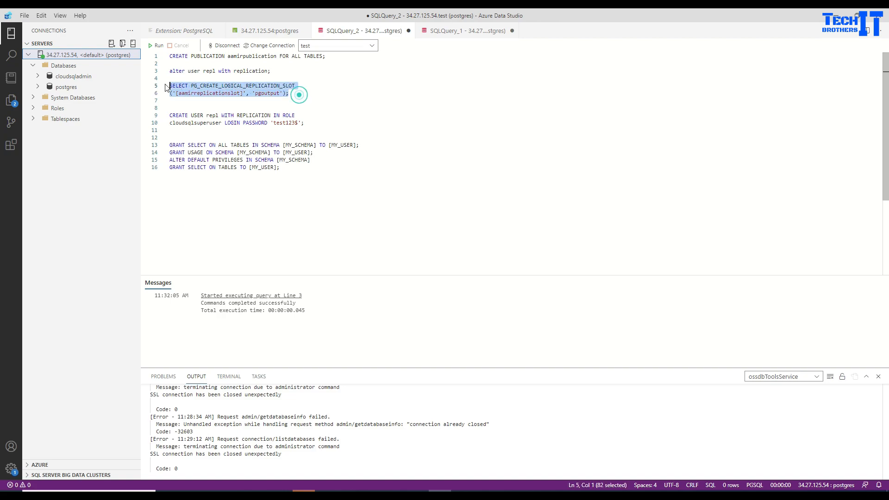
left_click(158, 46)
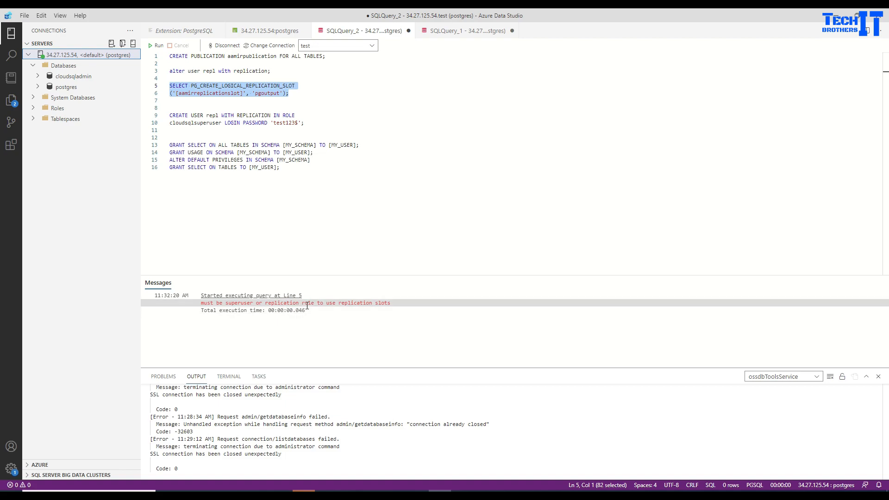
left_click(219, 115)
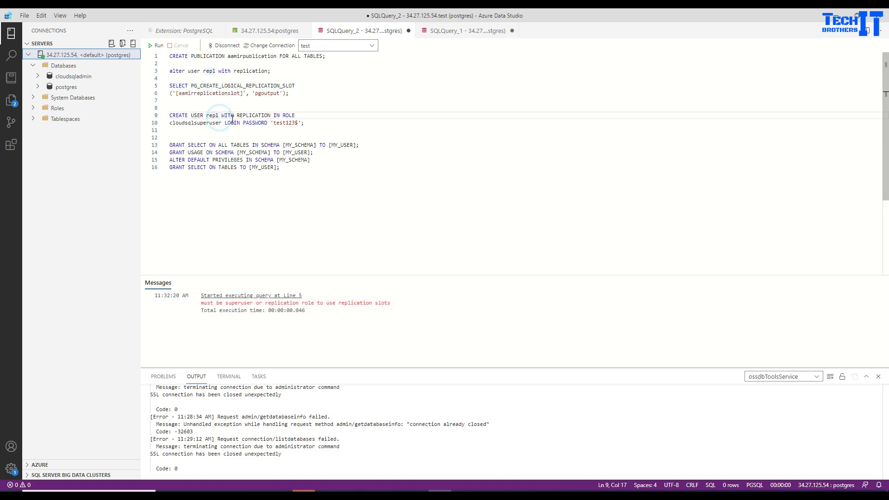
Replace [MY_USER] with repl in the GRANT statements on lines 13 and 14.
left_click(222, 153)
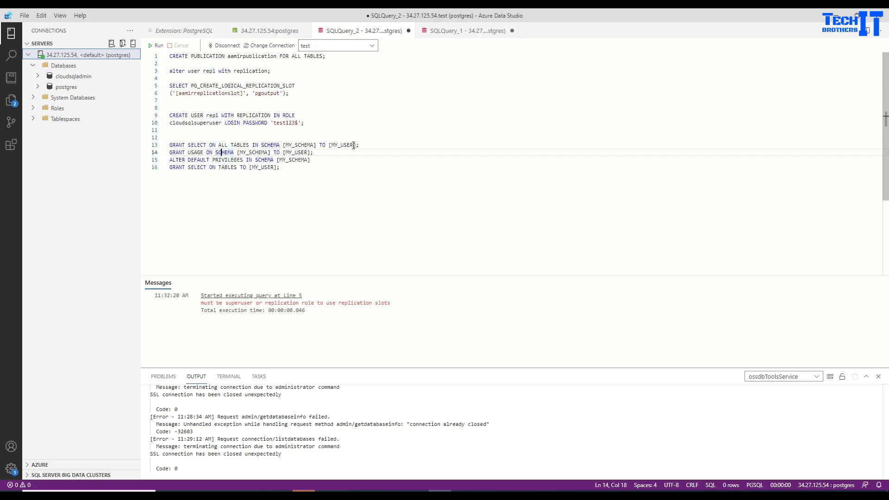
left_click_drag(354, 145, 330, 144)
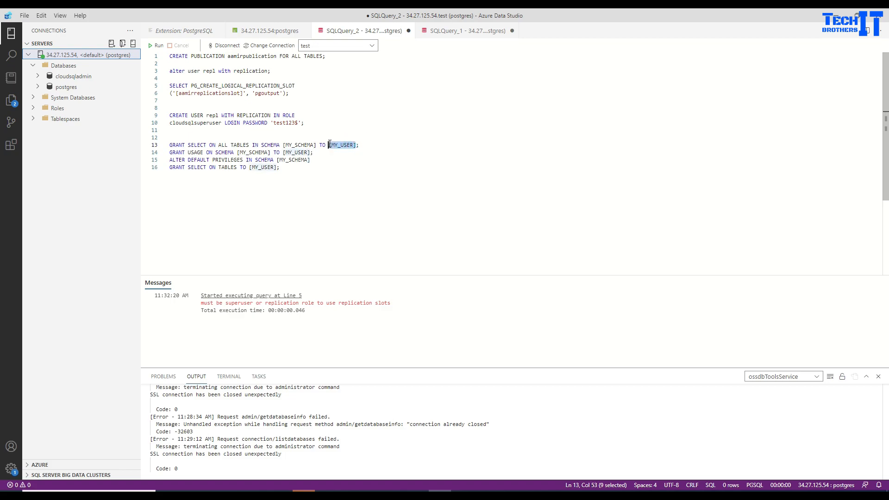
type("repl")
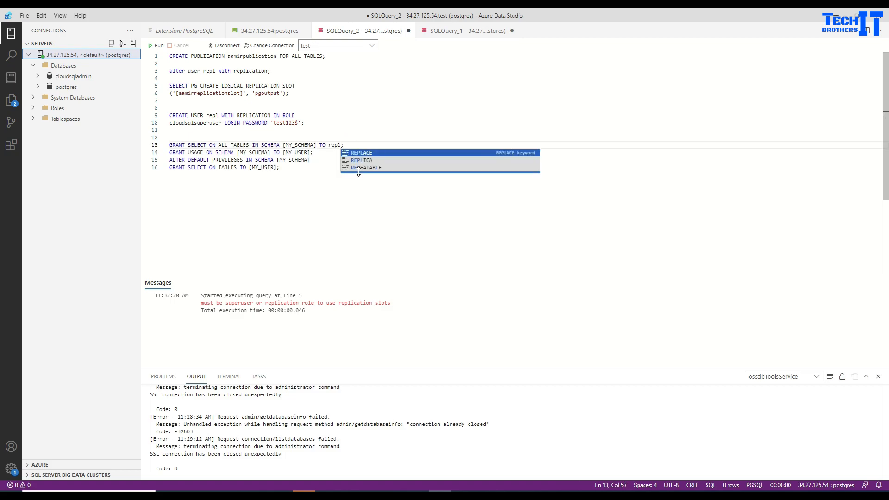
left_click(299, 183)
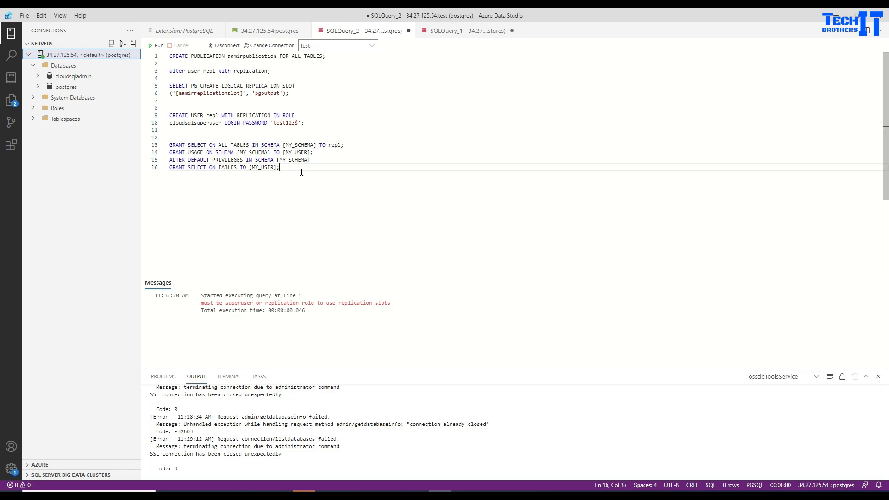
left_click_drag(313, 152, 284, 152)
type("repl")
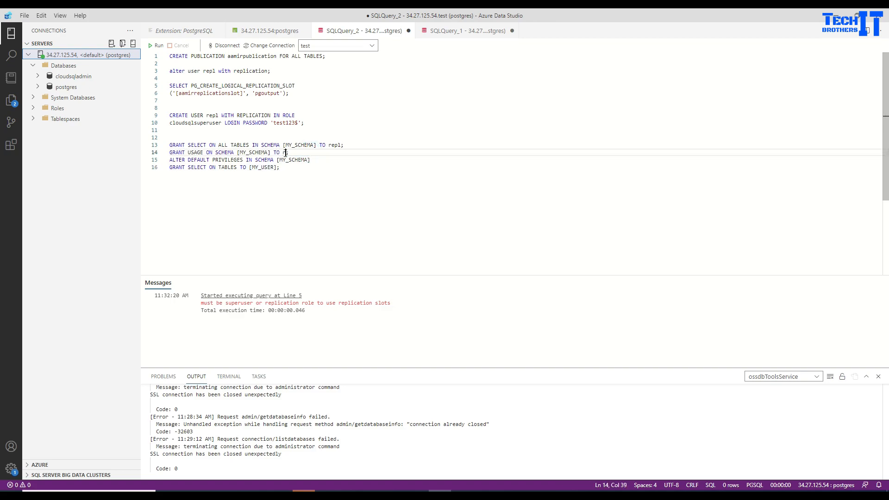
left_click(277, 167)
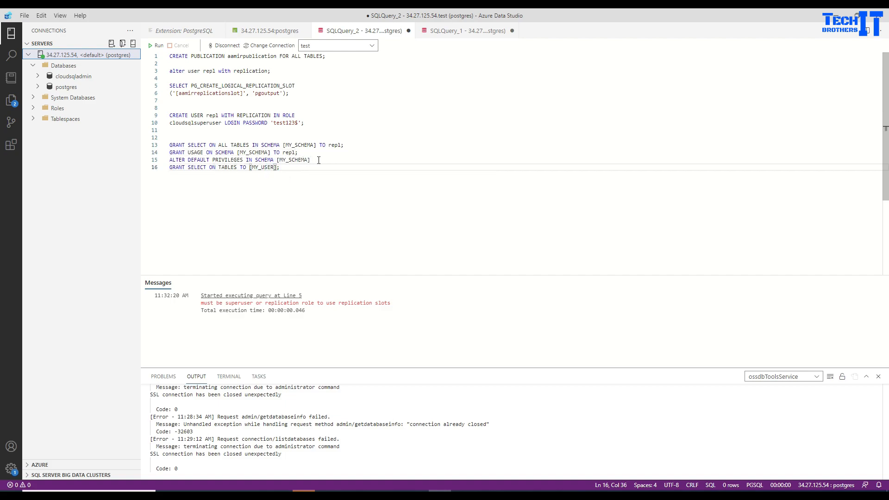
Replace [MY_SCHEMA] with public on line 15 and [MY_USER] with repl on line 16.
left_click_drag(318, 160, 278, 162)
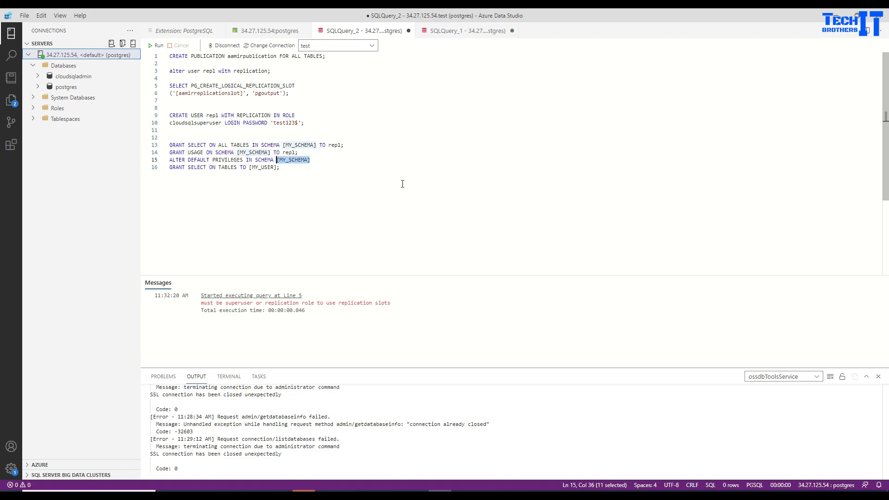
type("pu")
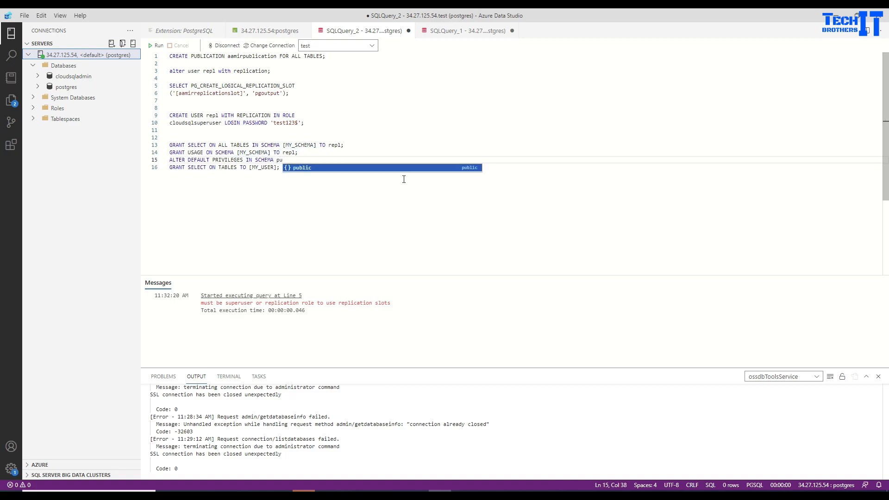
key("Tab")
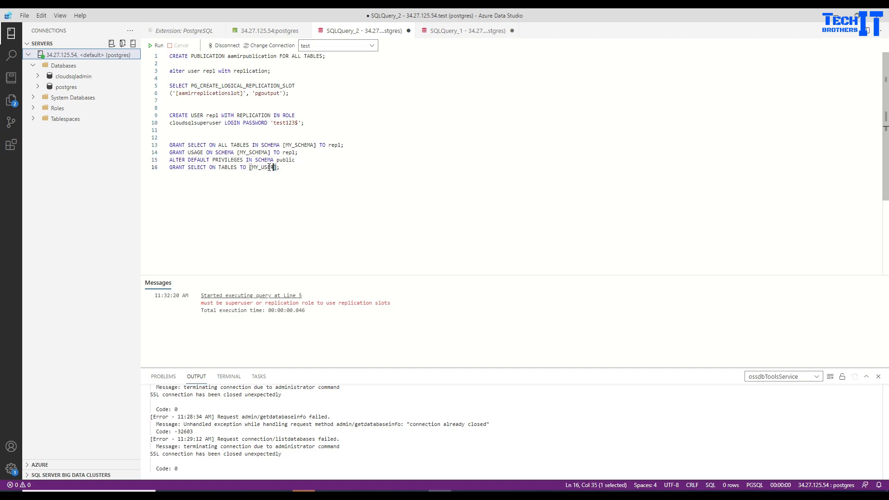
left_click_drag(278, 168, 249, 168)
type("repl")
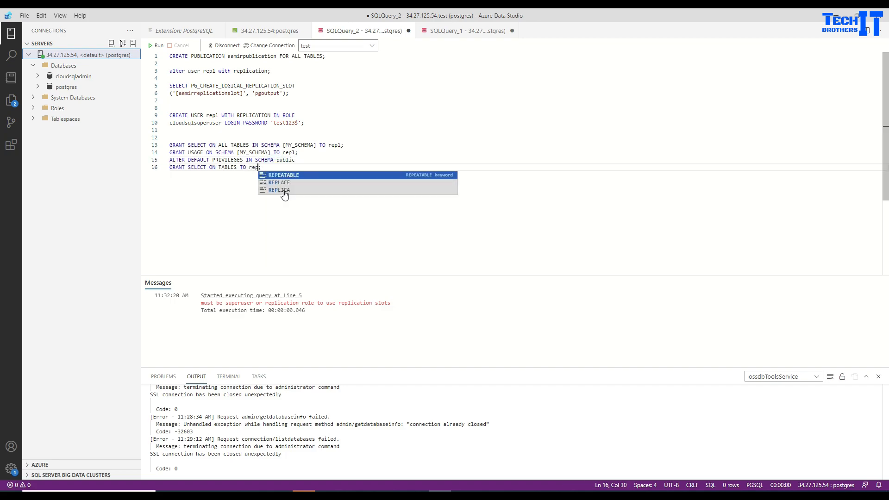
left_click(246, 140)
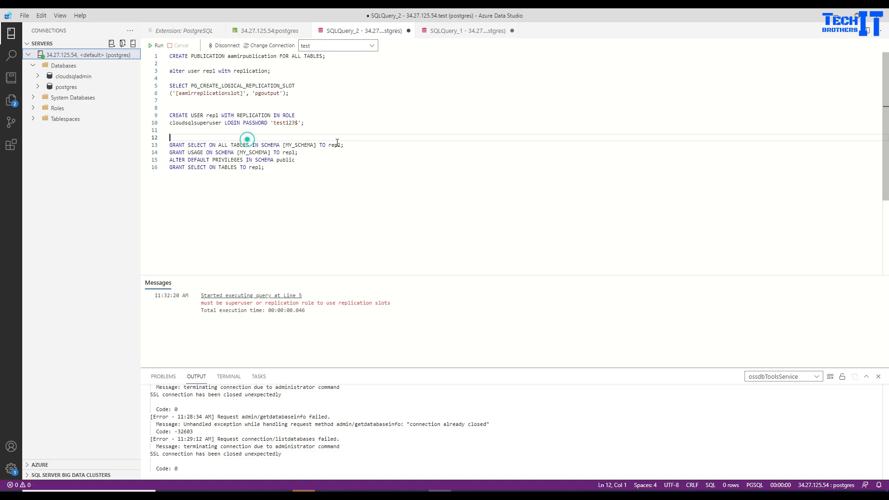
Run lines 13–16 together, which fails with a syntax error near '['.
left_click(287, 168)
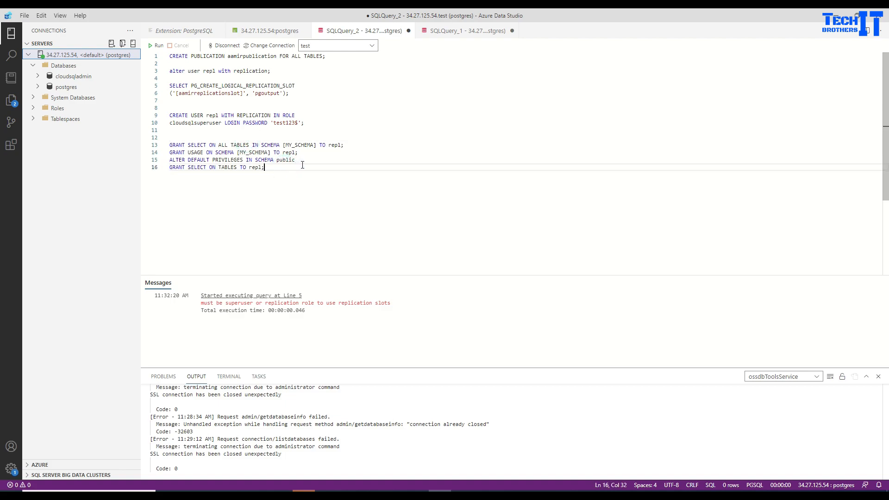
key("shift+Up")
key("shift+Up")
key("shift+Up")
key("shift+Home")
left_click(156, 47)
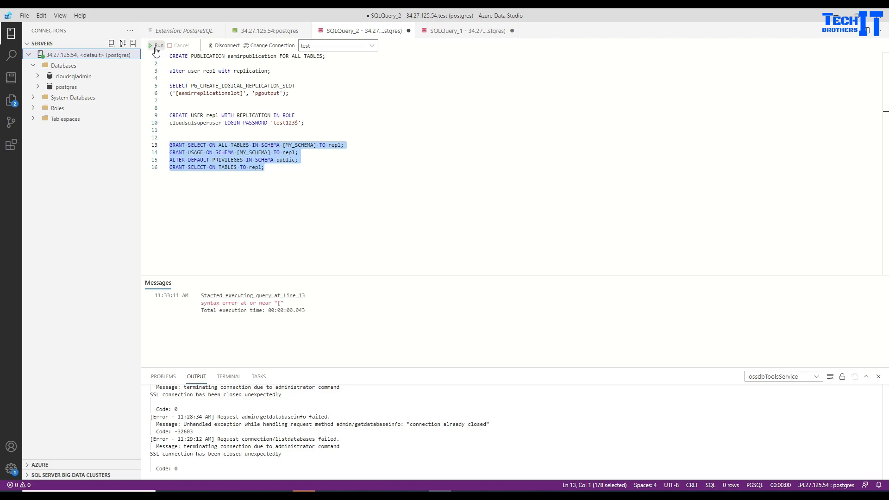
left_click(341, 170)
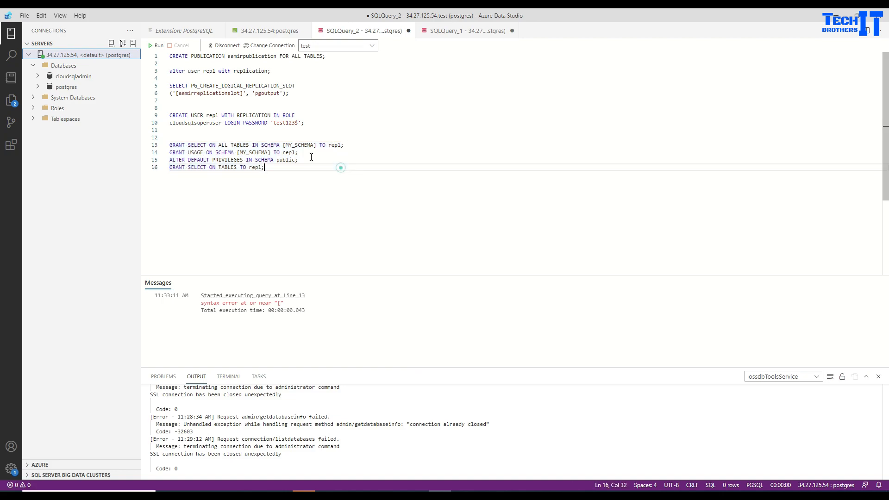
Change line 13's schema placeholder to public and run that SELECT grant.
double_click(299, 145)
key("Delete")
key("Delete")
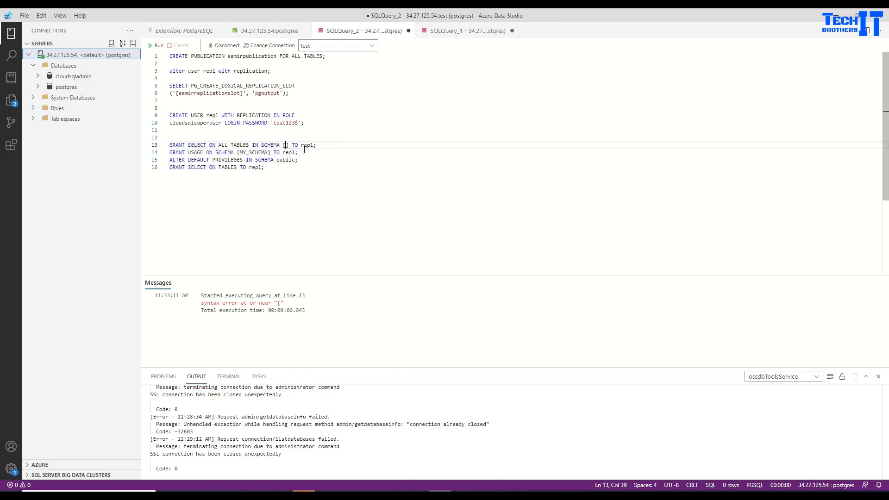
key("BackSpace")
type("public")
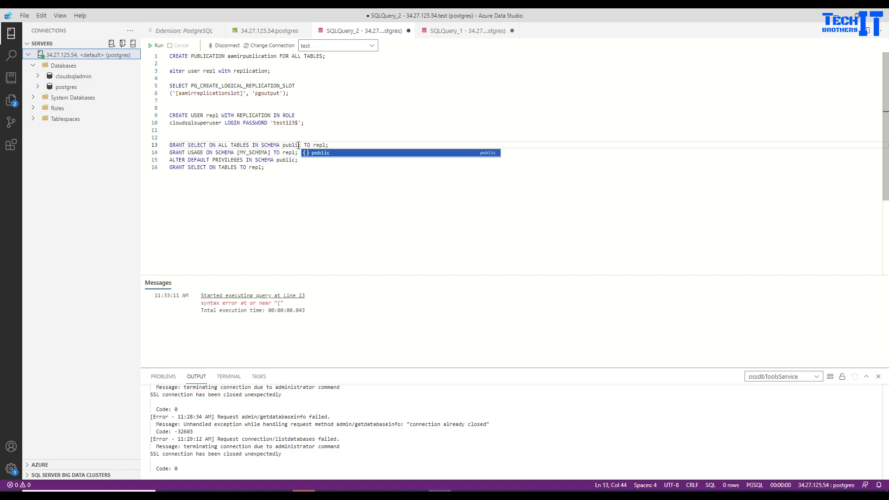
left_click(298, 144)
left_click_drag(331, 145, 170, 137)
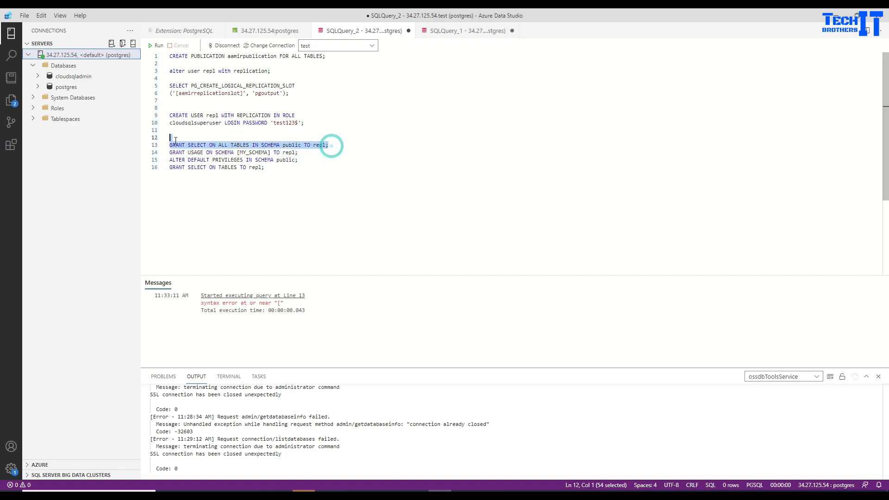
left_click(158, 46)
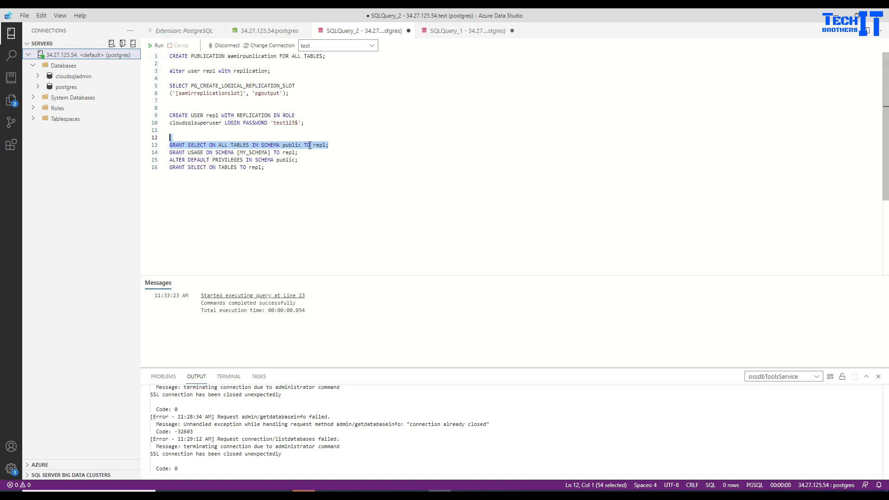
Run line 14, then change its schema to public and re-run the USAGE grant.
left_click_drag(299, 152, 170, 153)
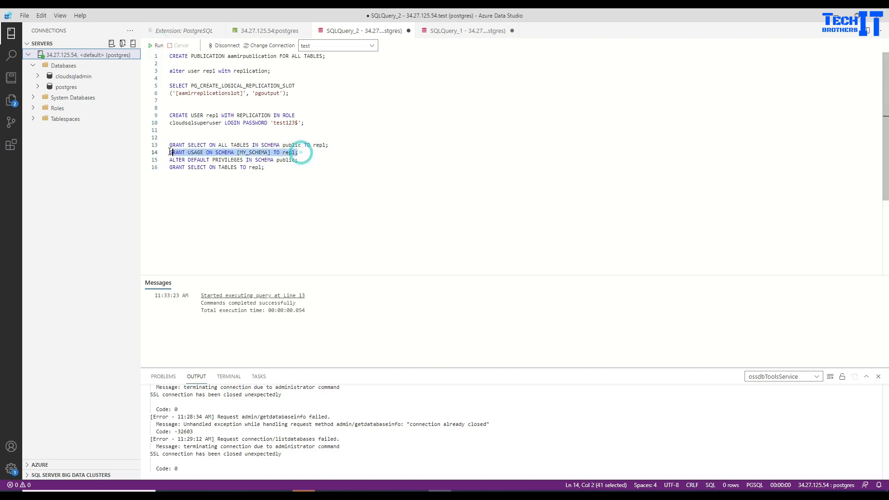
left_click(153, 45)
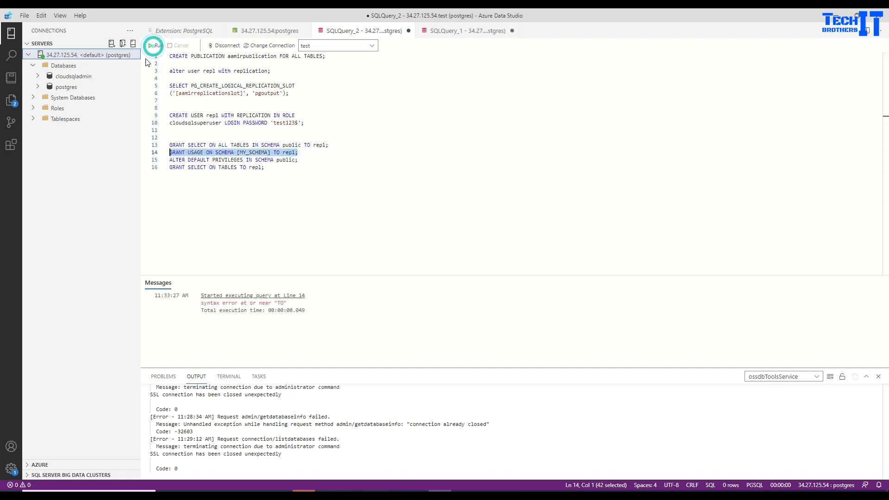
left_click(277, 175)
double_click(254, 152)
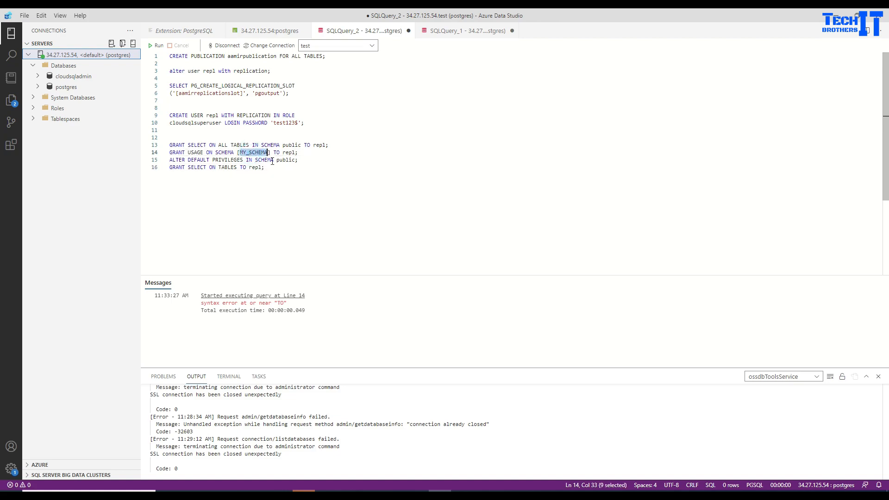
key("BackSpace")
key("BackSpace")
type("pu")
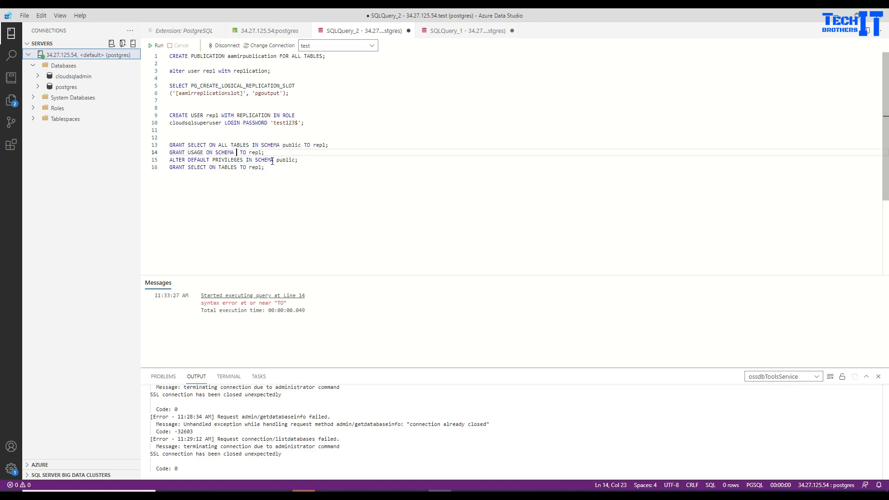
left_click(272, 160)
left_click_drag(283, 152, 170, 153)
left_click(159, 45)
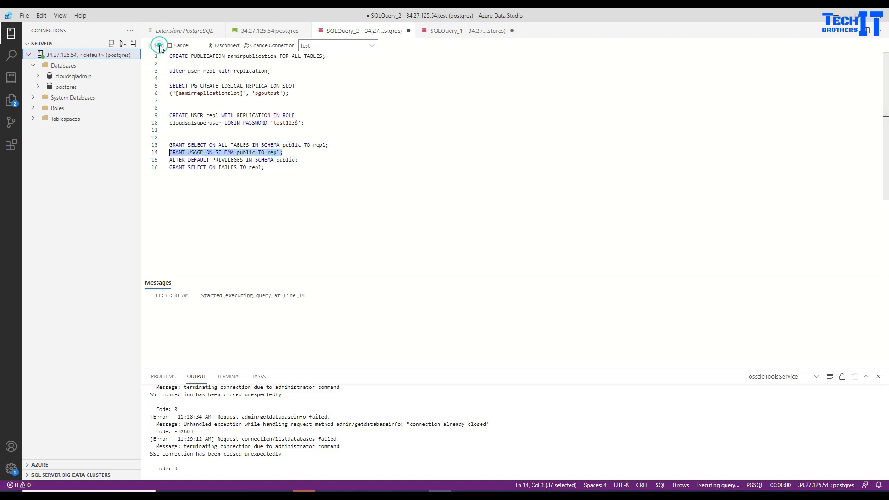
Try running the ALTER DEFAULT PRIVILEGES statement on line 15 on its own.
left_click(244, 161)
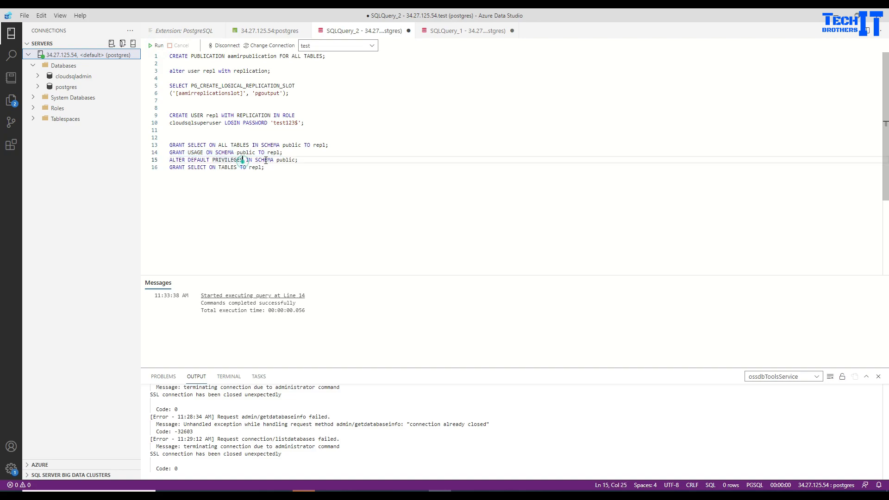
left_click_drag(301, 160, 170, 159)
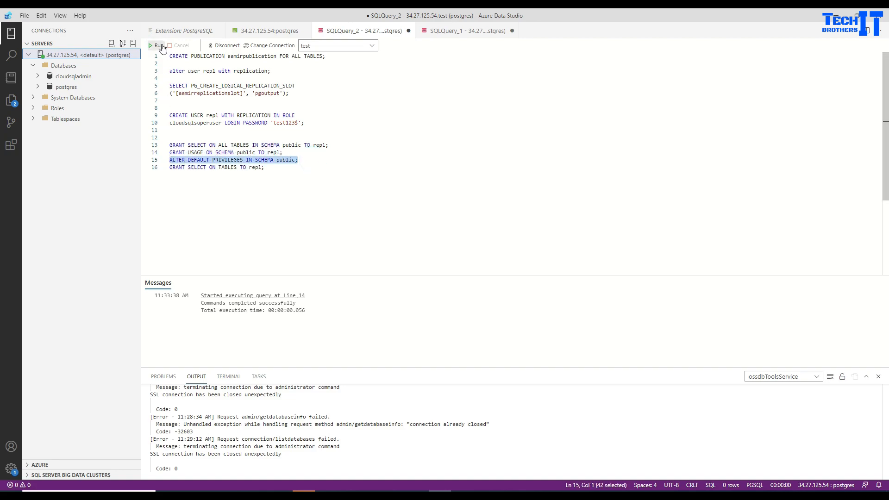
left_click(159, 46)
left_click(293, 167)
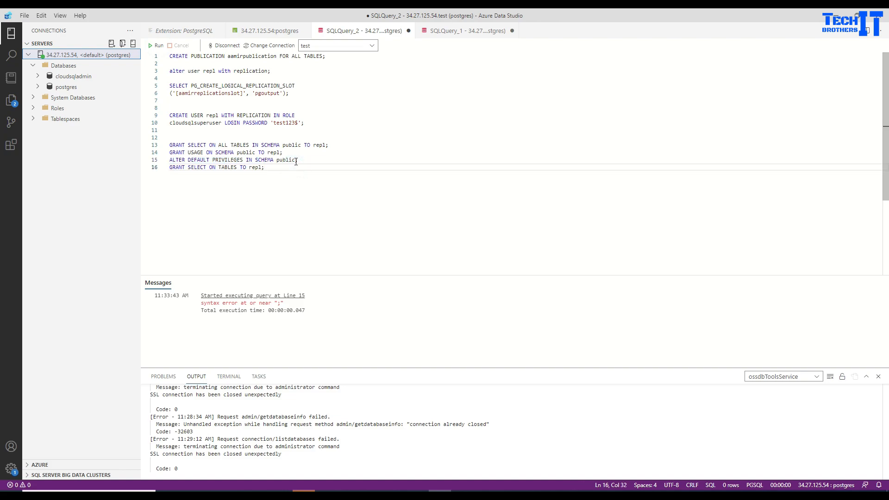
left_click(296, 161)
key("ctrl+shift+Left")
key("ctrl+shift+Left")
key("ctrl+shift+Left")
key("ctrl+shift+Left")
key("ctrl+shift+Left")
key("ctrl+shift+Left")
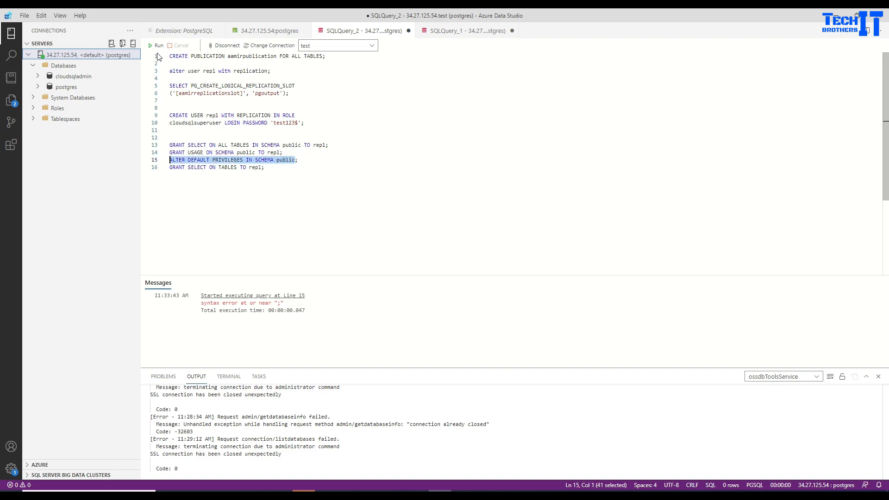
left_click(159, 45)
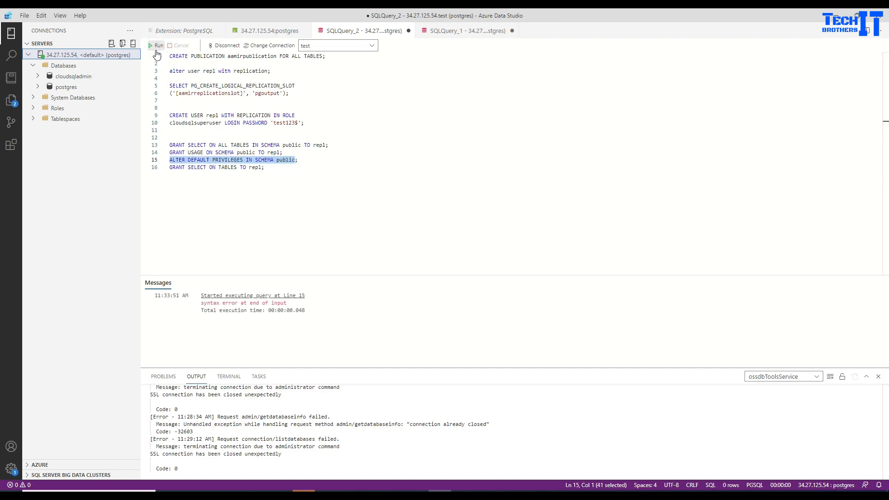
left_click(391, 160)
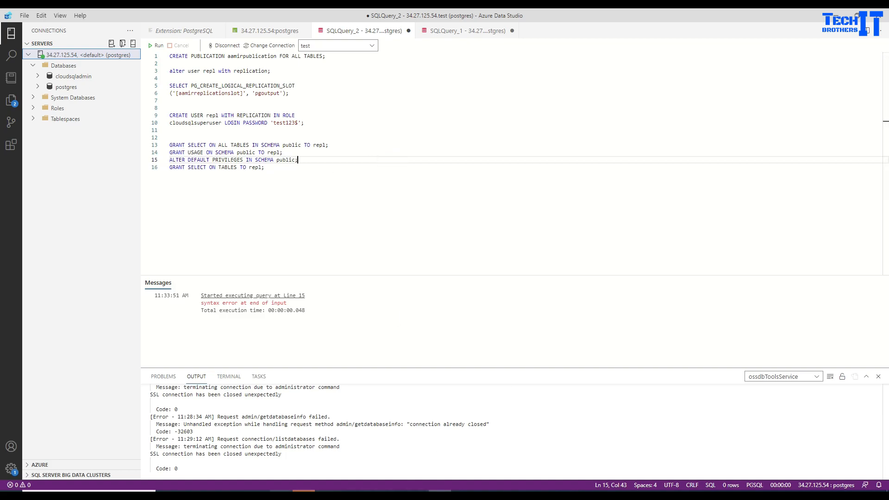
Check the Datastream instructions, then run lines 15–16 granting default SELECT on tables to repl.
left_click(281, 495)
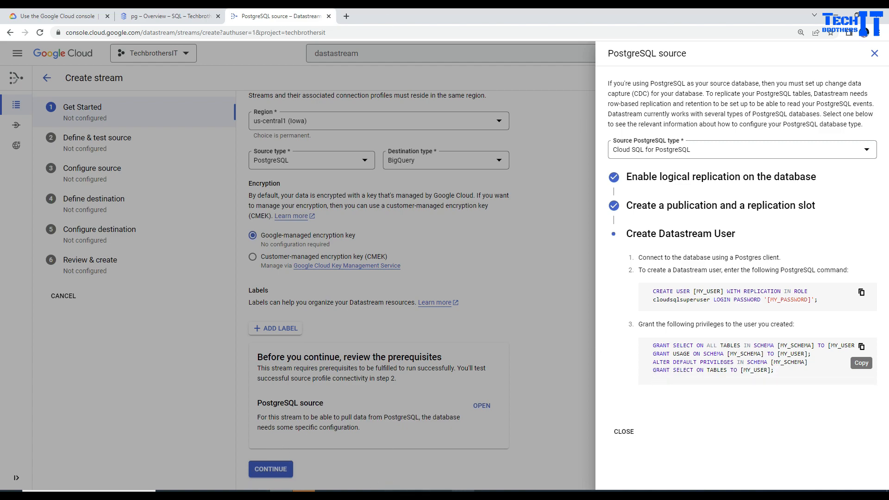
left_click(440, 495)
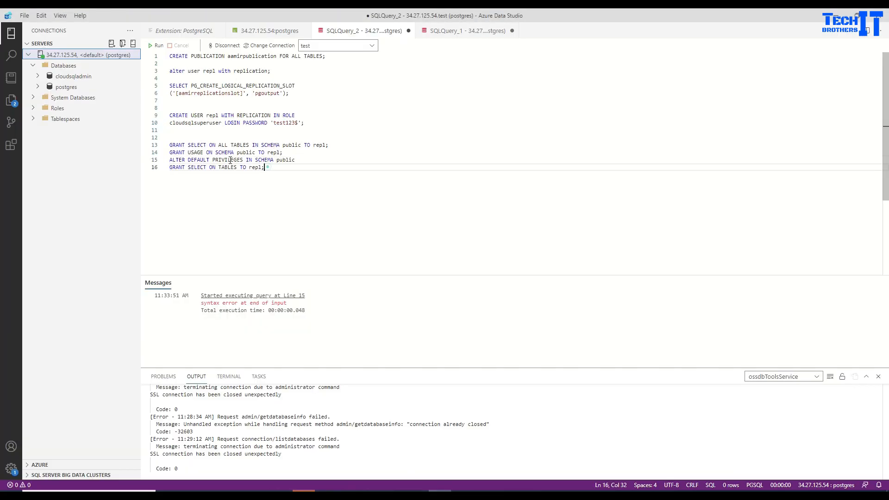
left_click_drag(265, 167, 170, 160)
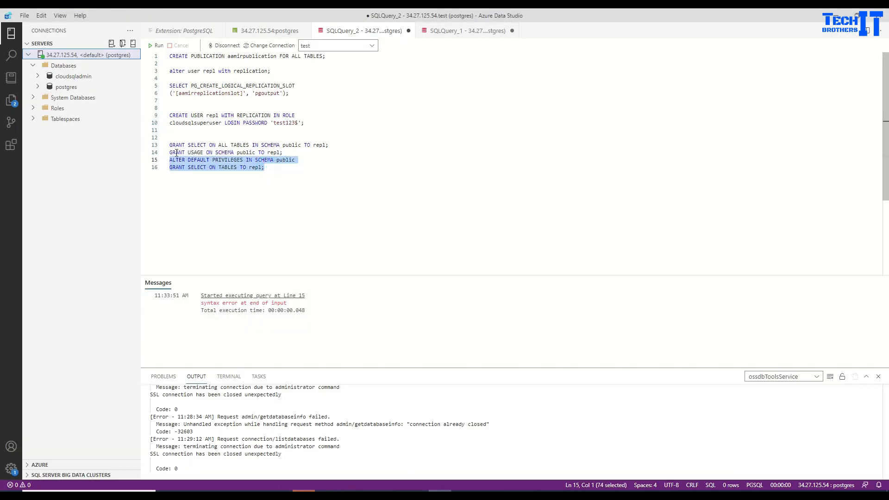
left_click(158, 46)
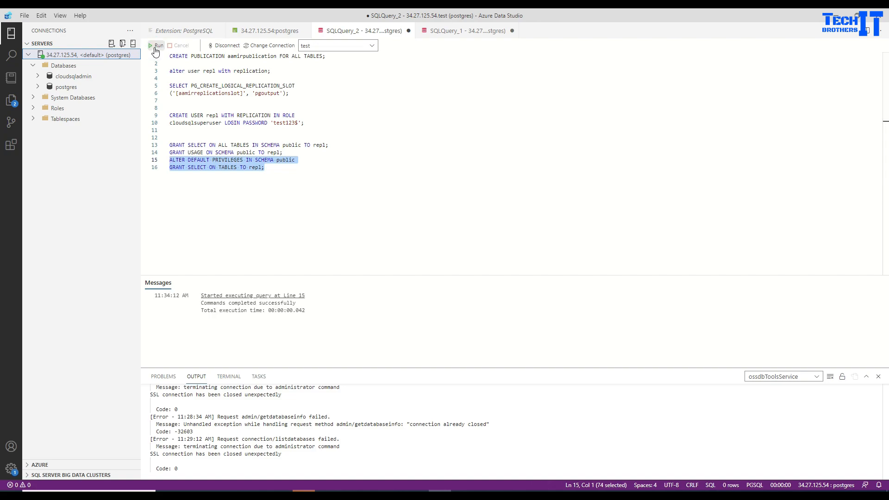
left_click(179, 93)
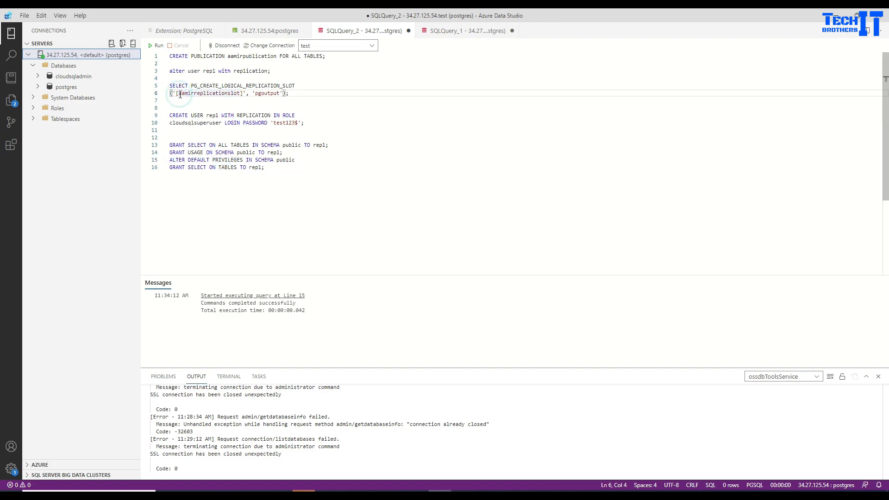
Strip the brackets from the slot name on line 6 and run lines 5–6, hitting the superuser/replication-role error.
key("BackSpace")
left_click(239, 94)
key("BackSpace")
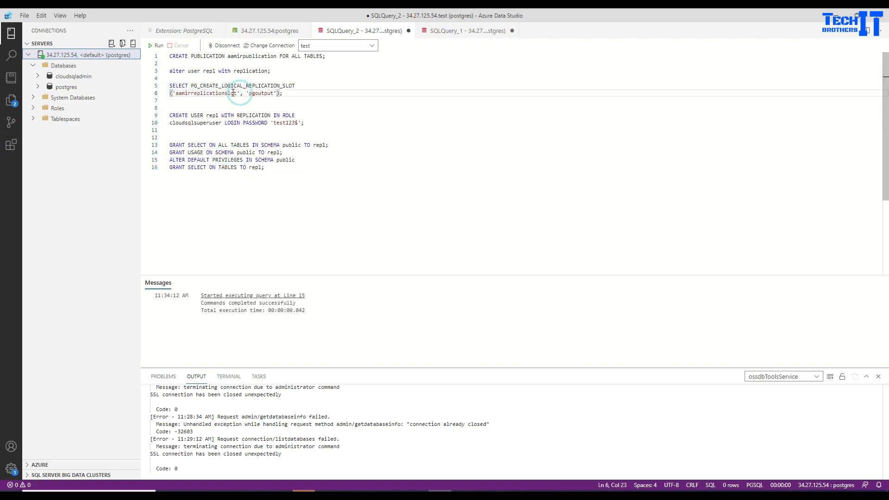
left_click(222, 93)
left_click_drag(297, 95, 170, 86)
left_click(158, 46)
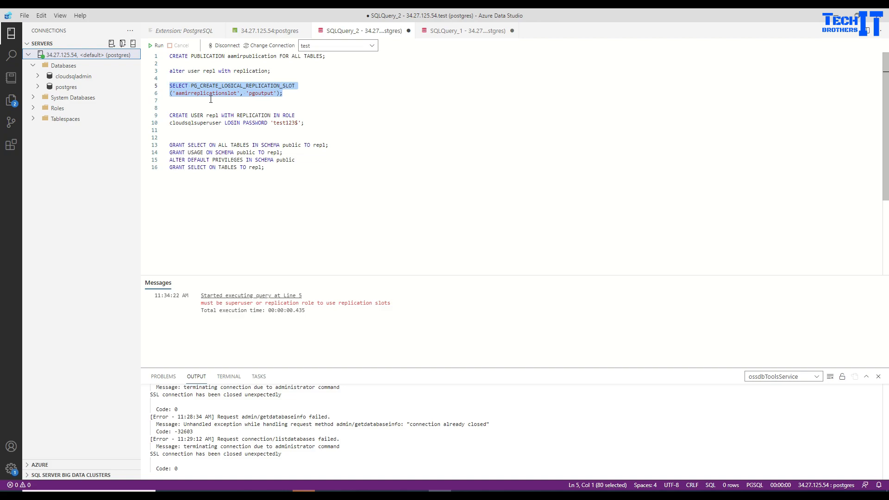
right_click(79, 88)
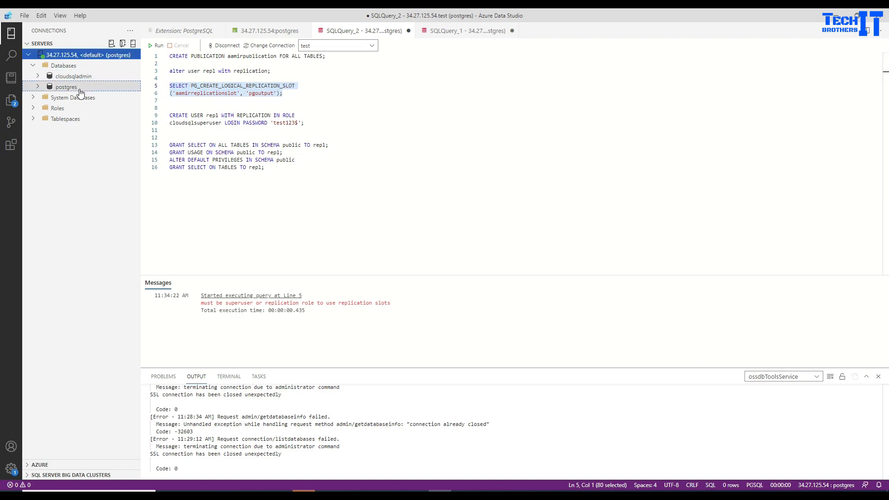
Open a new query window (SQLQuery_3) on the postgres database.
left_click(125, 111)
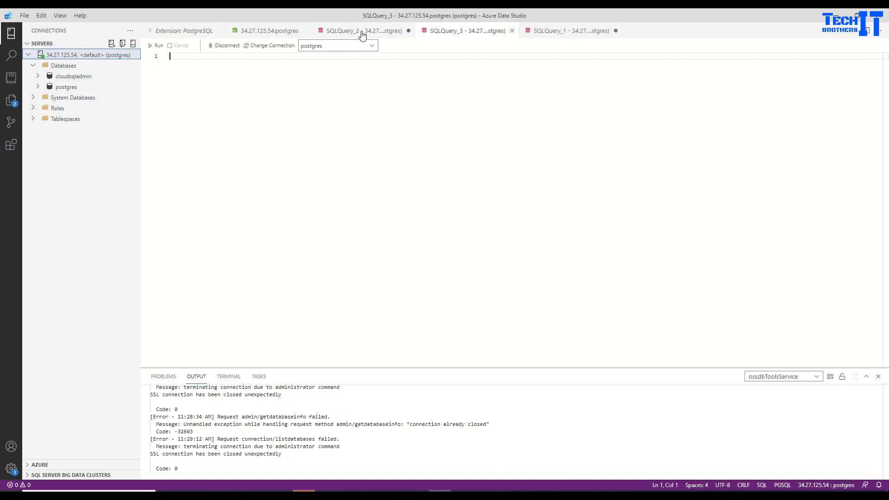
left_click(476, 32)
left_click(556, 31)
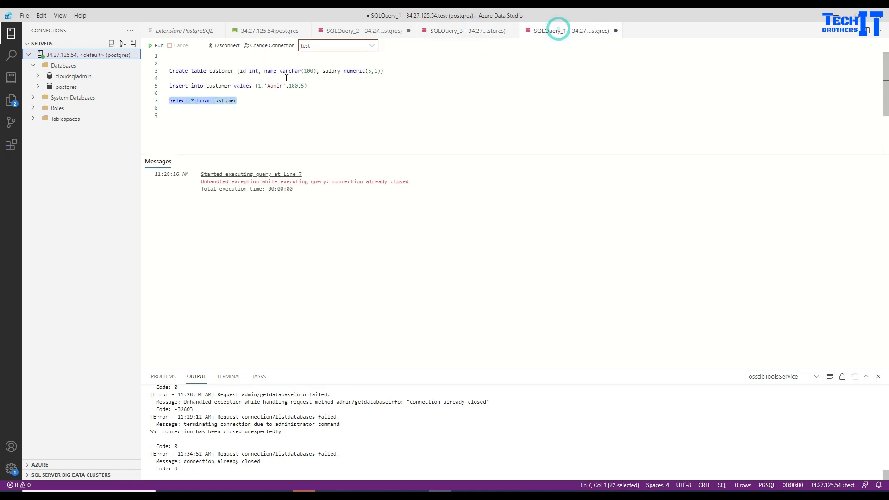
left_click(275, 32)
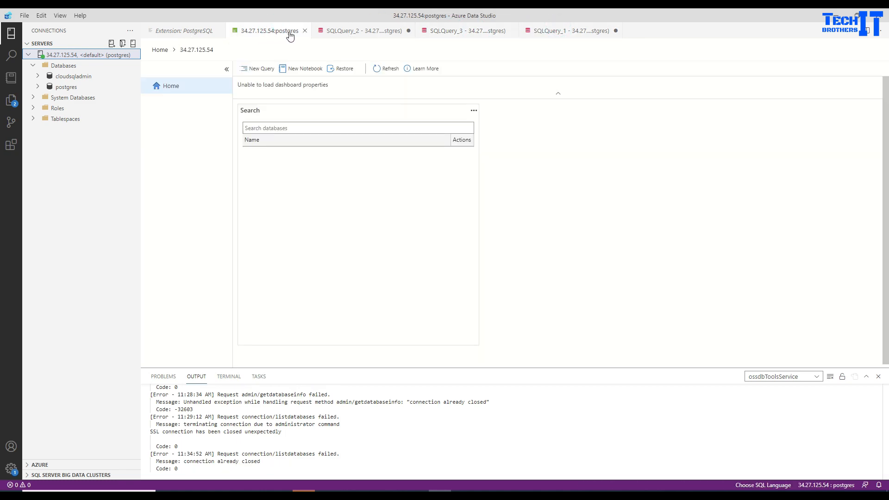
left_click(349, 32)
Copy the replication slot query from SQLQuery_2, paste it into SQLQuery_3 and run it.
right_click(264, 92)
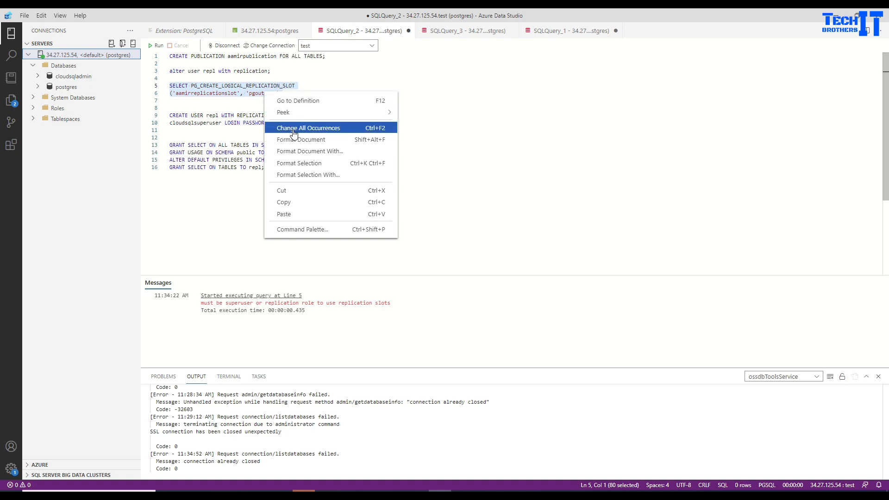
left_click(290, 202)
left_click(552, 31)
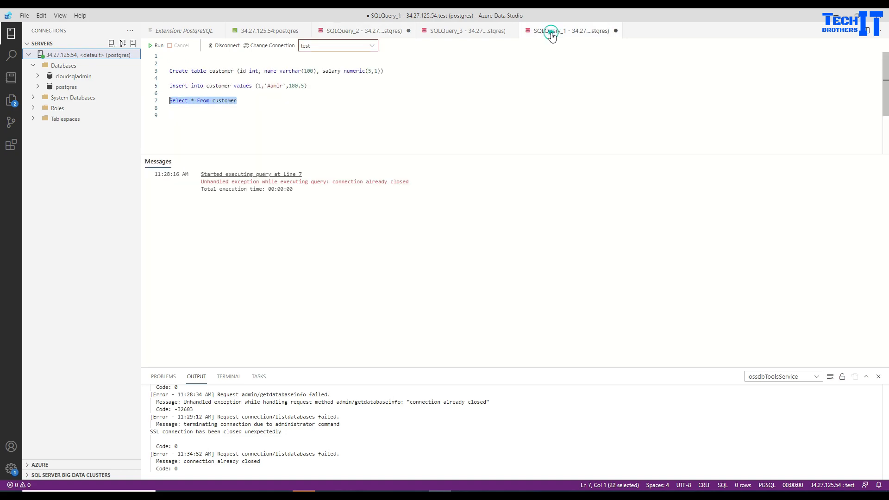
left_click(446, 33)
left_click(222, 113)
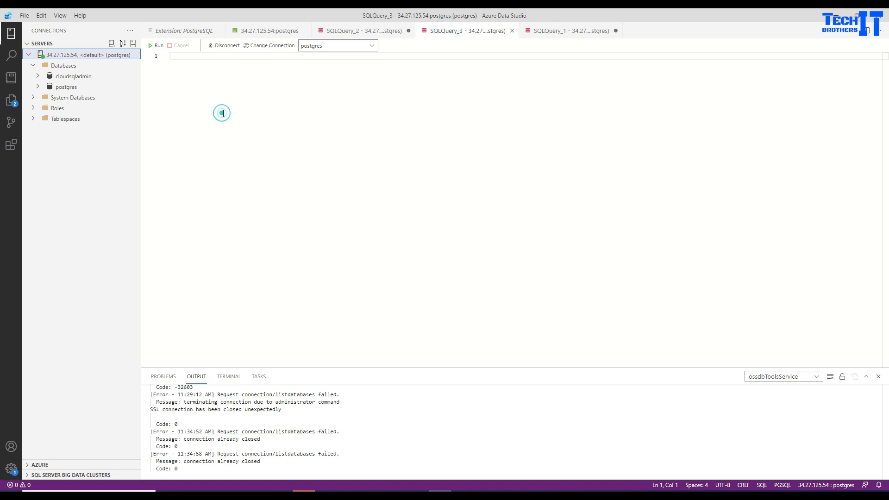
key("ctrl+v")
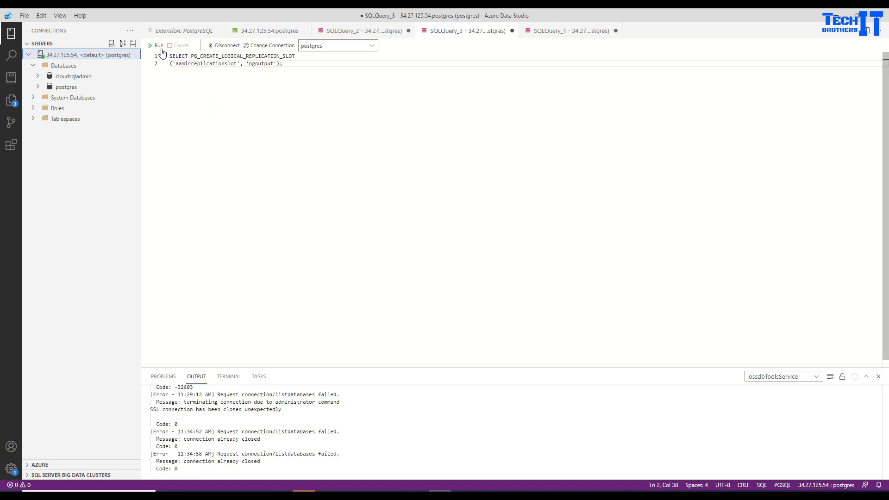
left_click(161, 47)
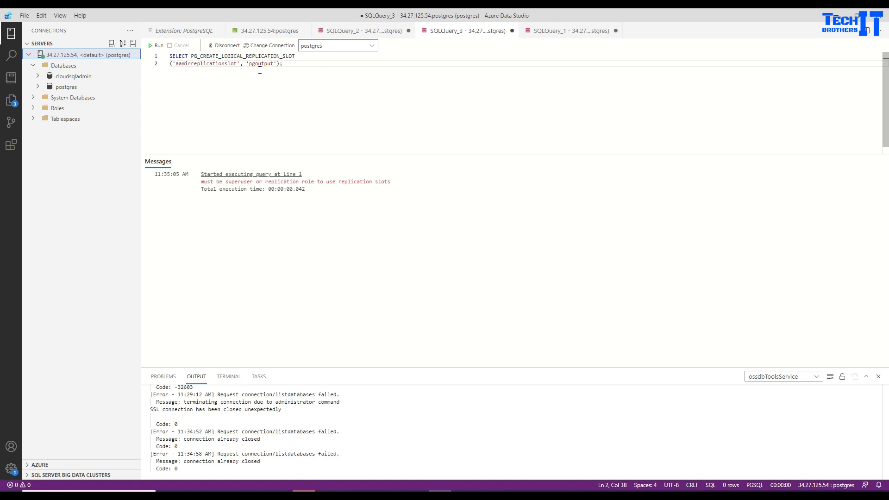
Read the superuser-or-replication-role error from the SQLQuery_3 run.
right_click(71, 60)
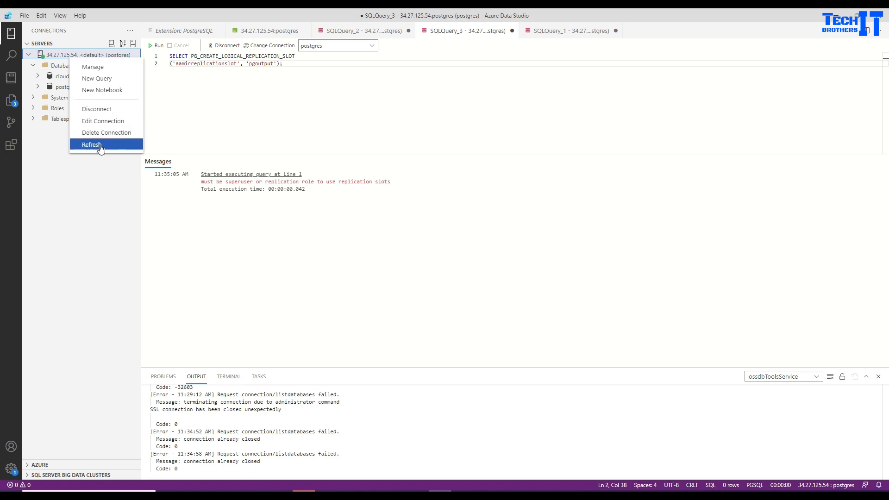
Disconnect and reconnect server 34.27.125.54 with user name repl instead of postgres.
left_click(98, 110)
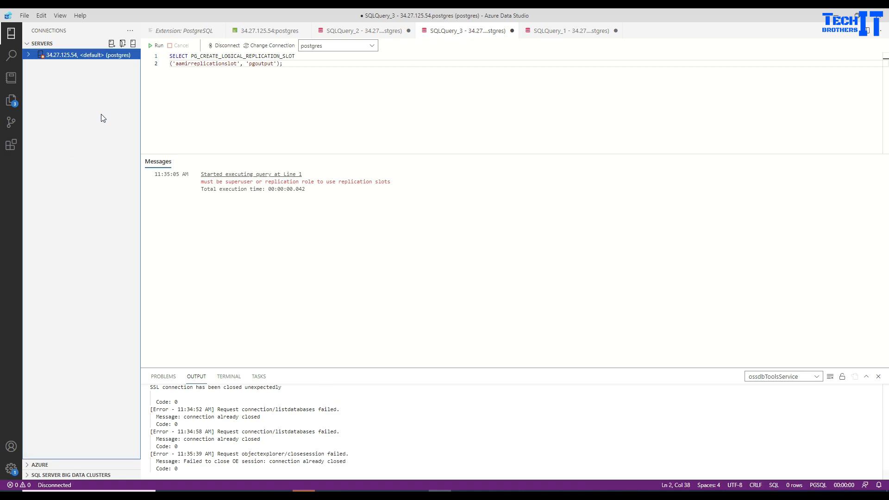
right_click(71, 60)
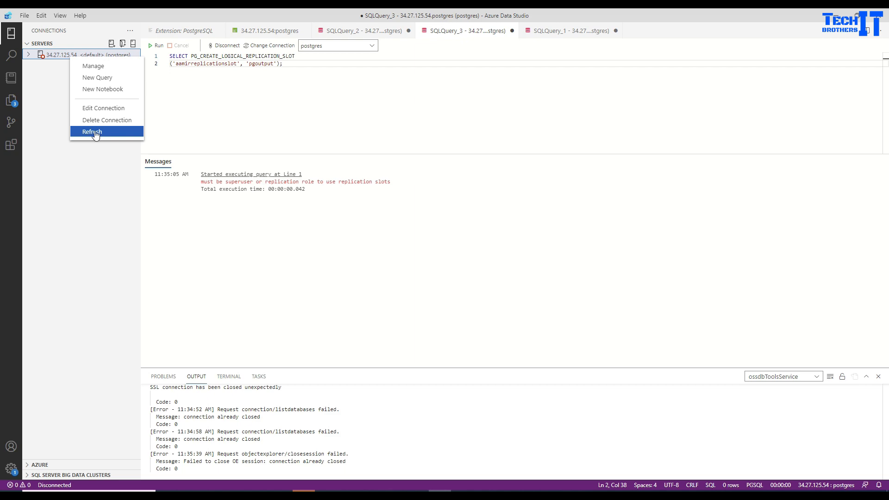
left_click(112, 108)
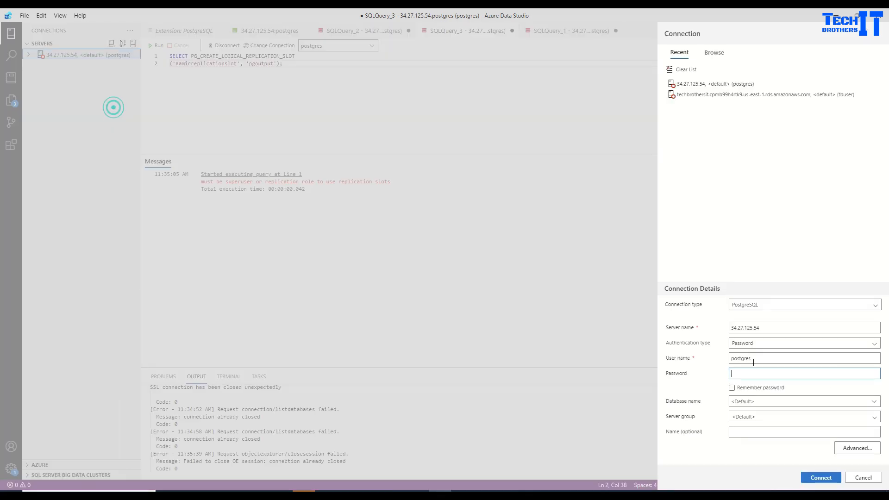
left_click(759, 358)
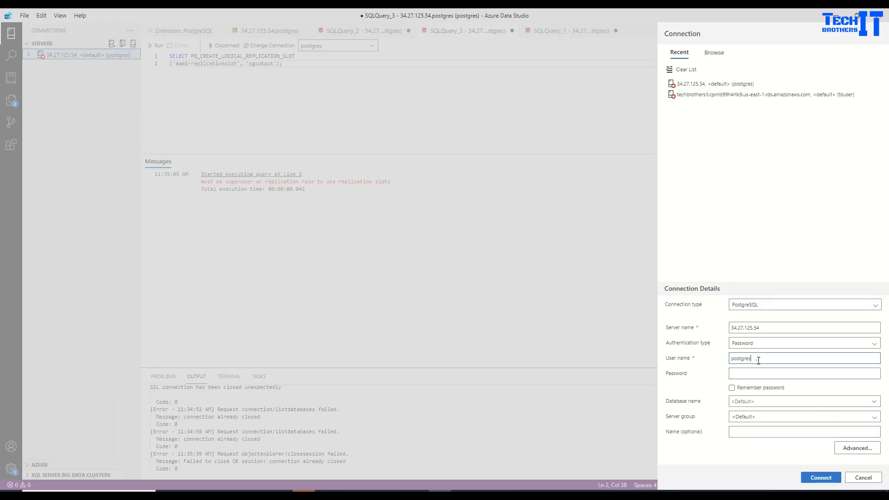
double_click(759, 359)
key("BackSpace")
type("repl")
key("Tab")
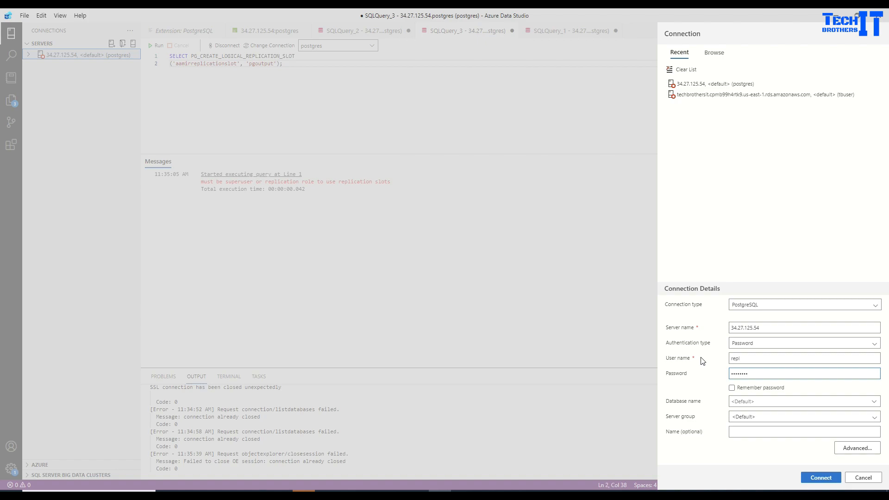
left_click(824, 480)
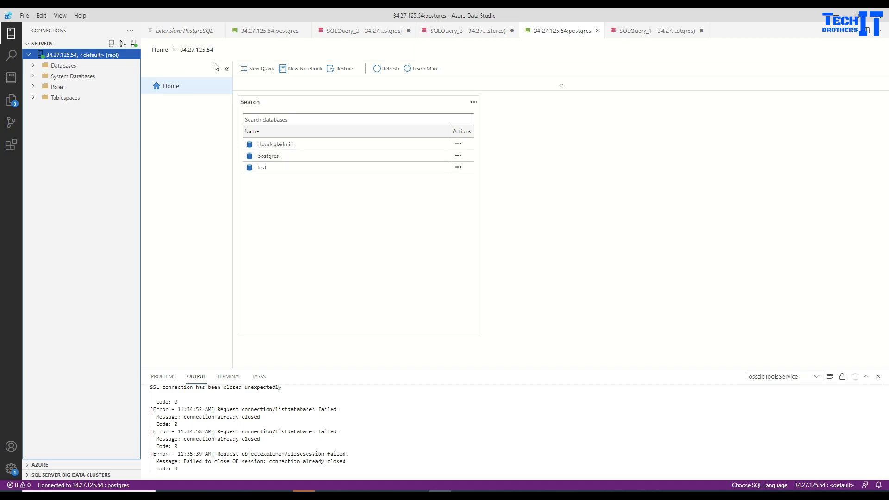
left_click(361, 31)
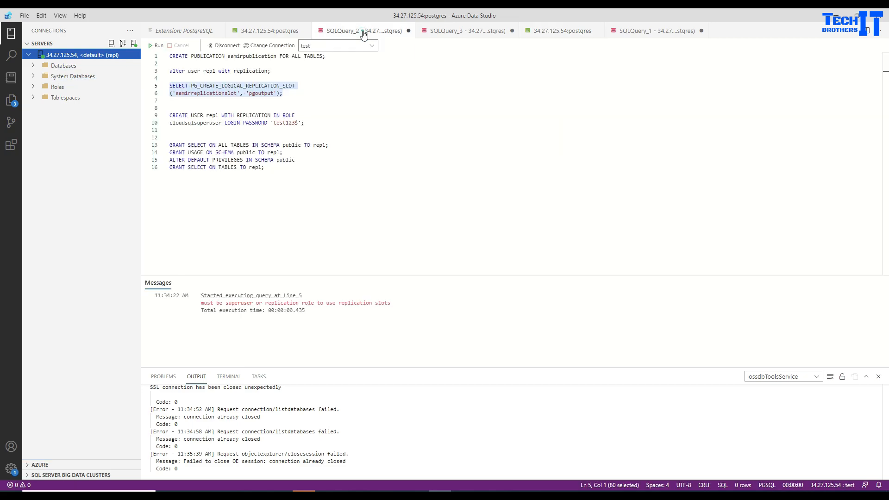
Run the copied slot query in a new query on the test database, creating aamirreplicationslot.
right_click(254, 91)
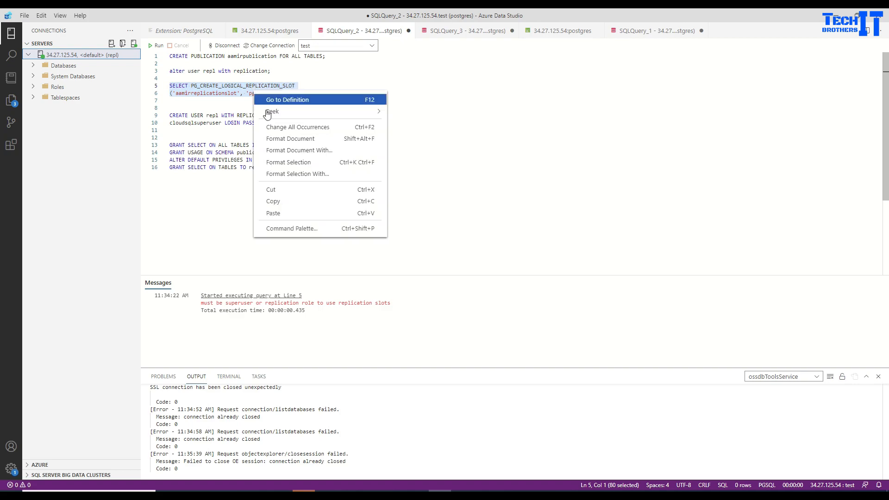
left_click(278, 200)
left_click(62, 66)
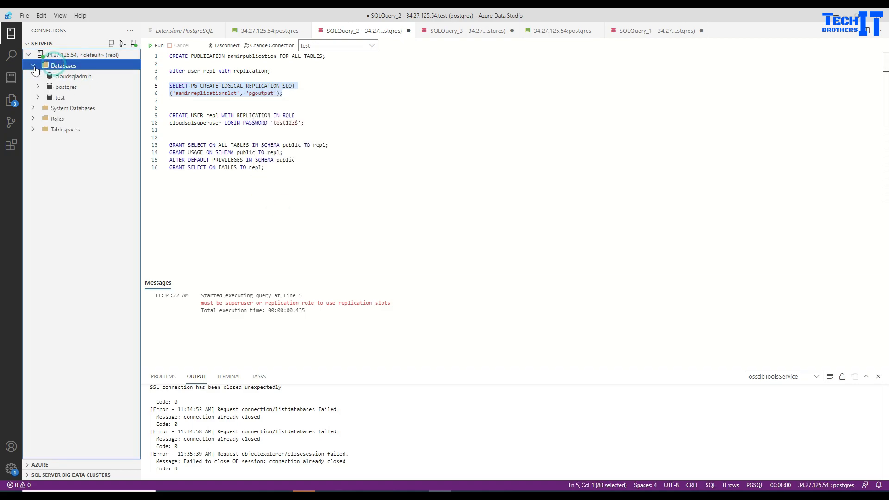
left_click(60, 98)
right_click(61, 103)
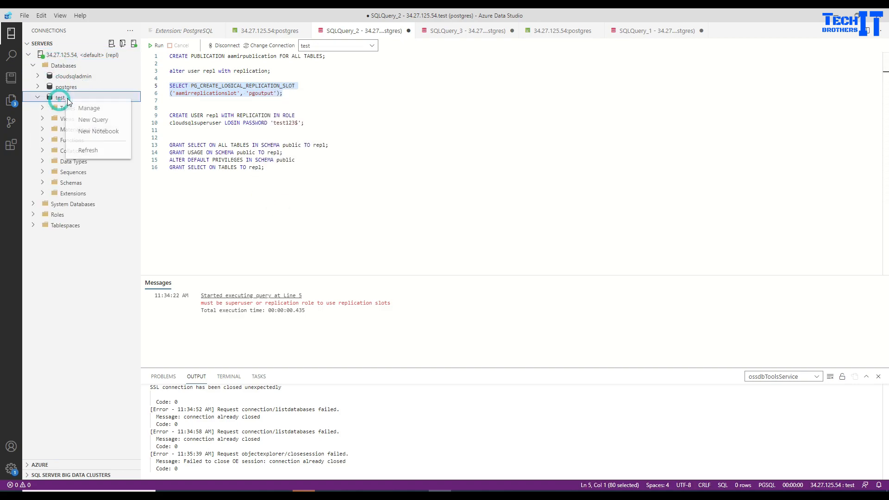
left_click(115, 123)
key("ctrl+v")
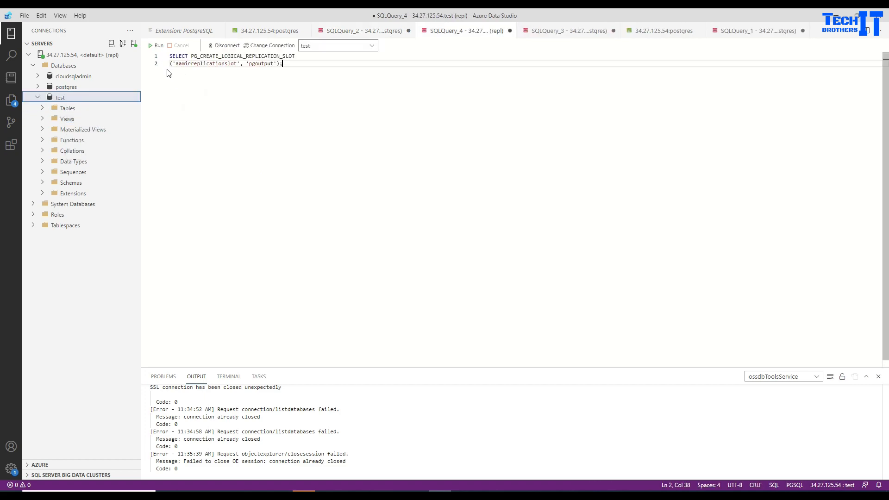
left_click(158, 46)
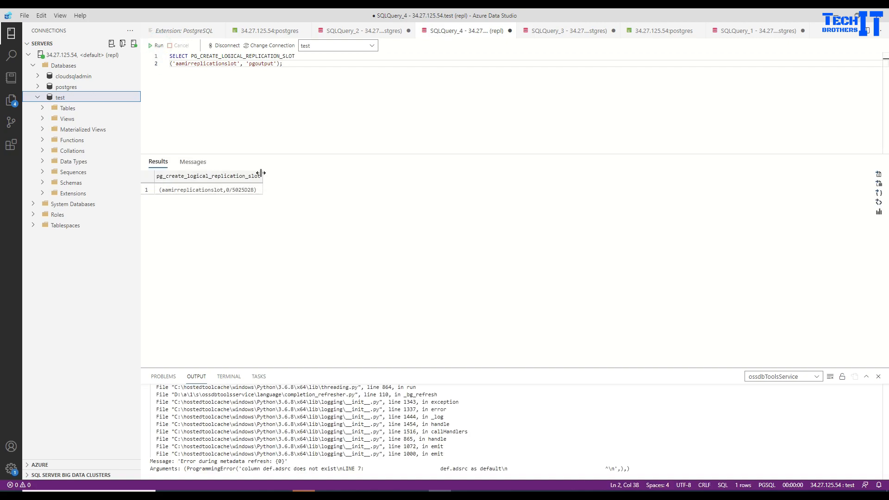
double_click(199, 65)
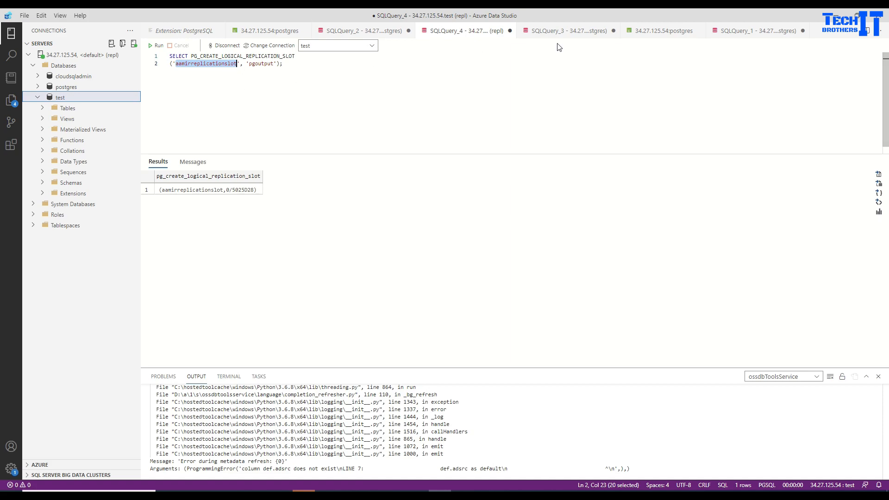
Review the query tabs and the ALTER USER repl statement on line 3, then return to the browser.
left_click(568, 31)
left_click(650, 34)
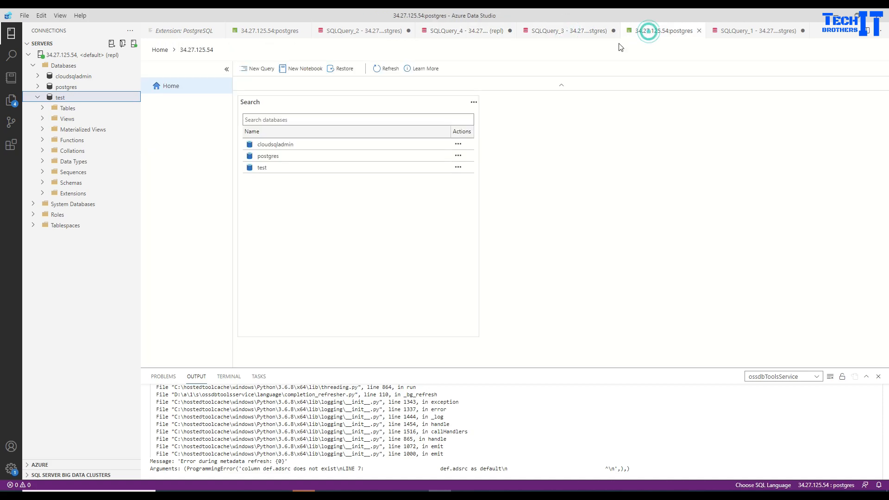
left_click(743, 31)
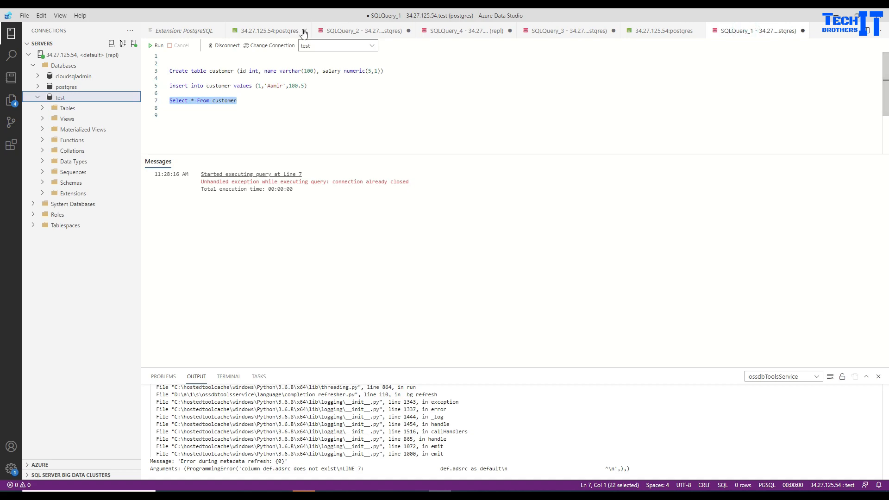
left_click(333, 31)
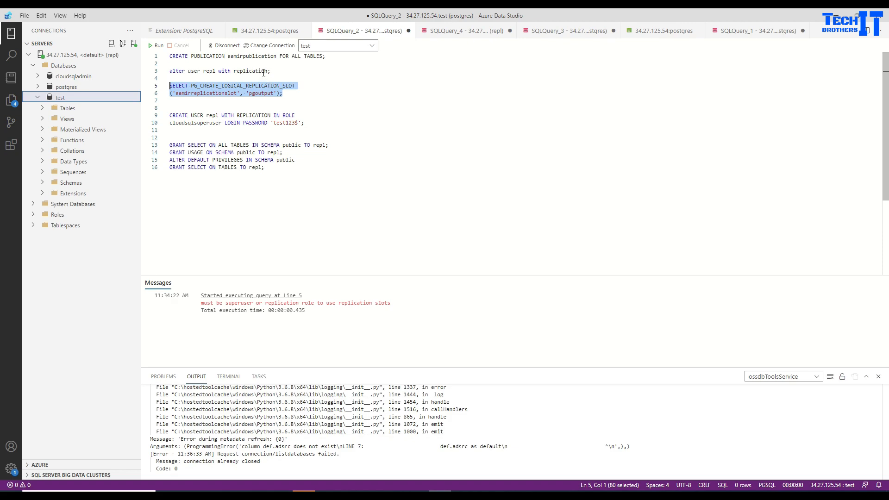
left_click(273, 71)
left_click(168, 73, "shift")
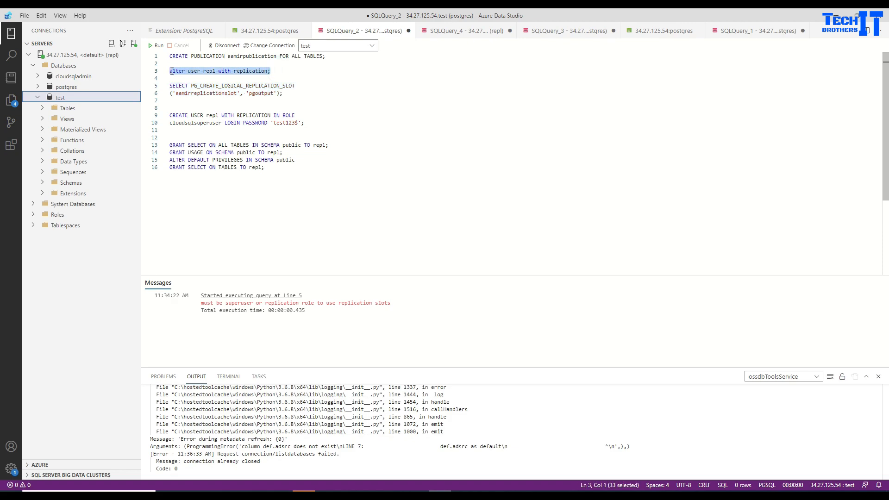
left_click(239, 76)
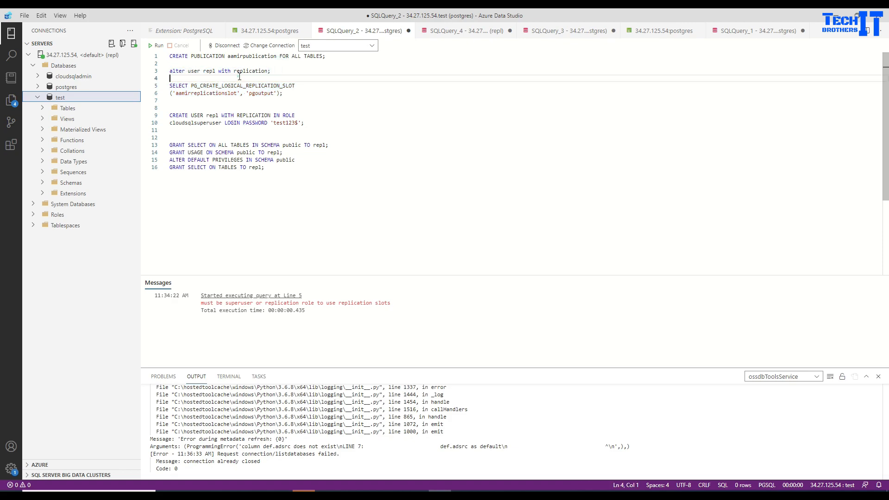
left_click(194, 70)
double_click(209, 71)
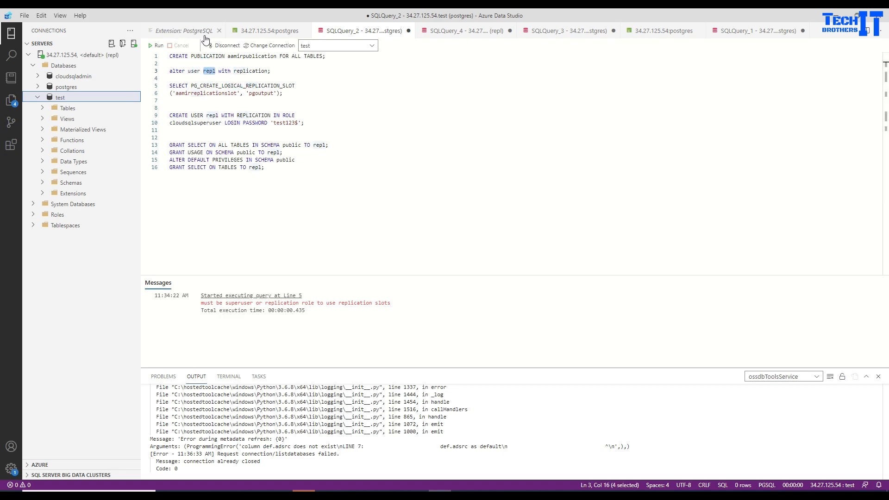
left_click(194, 72)
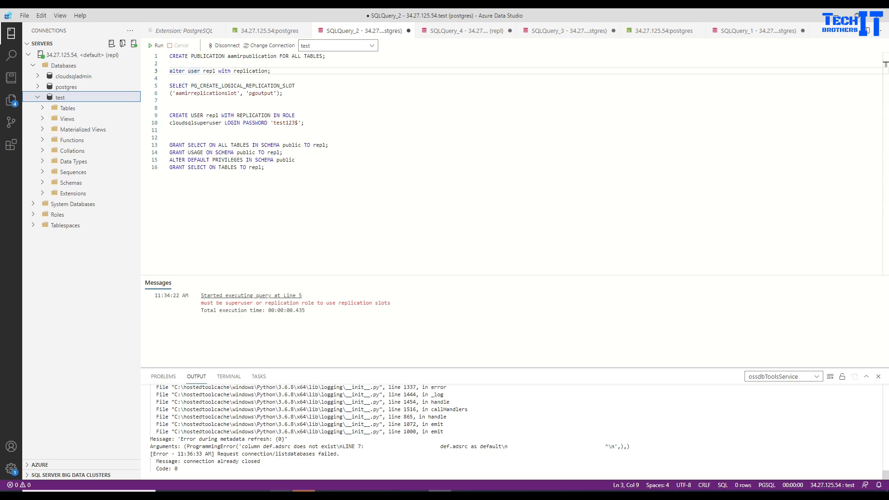
mouse_move(281, 495)
left_click(280, 459)
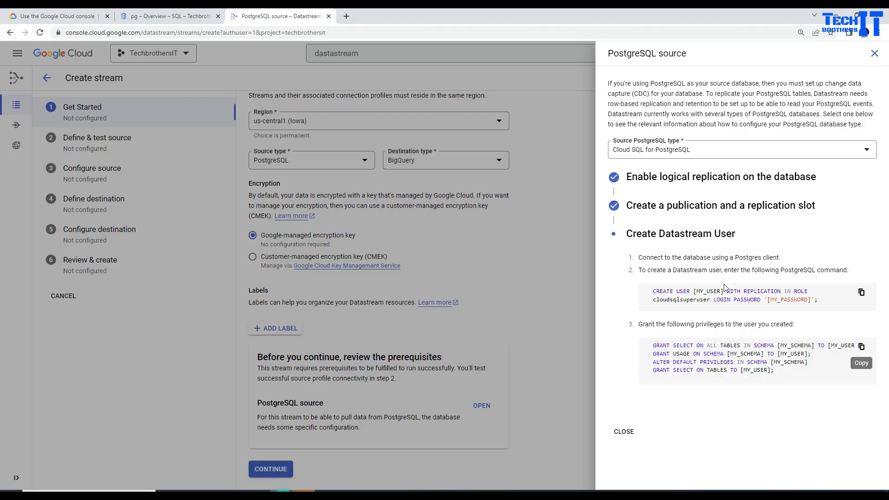
Close the prerequisites guide and name the source connection profile pgconnect.
left_click(624, 431)
left_click(271, 469)
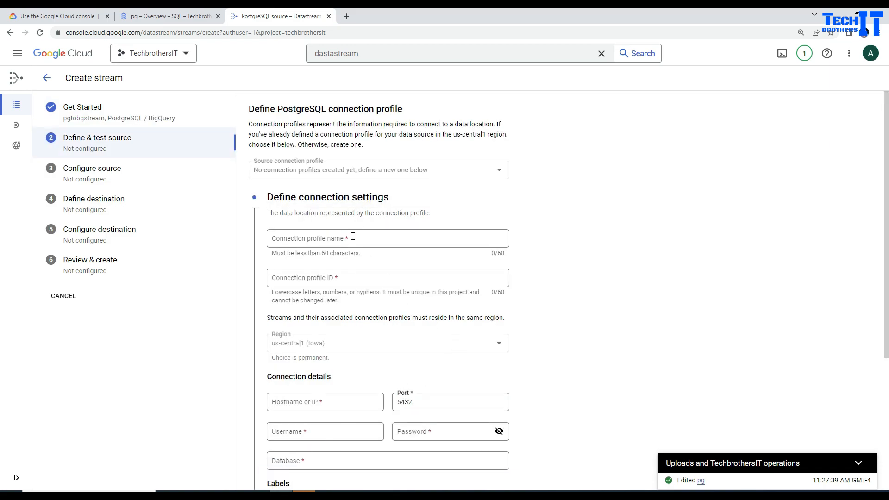
scroll(325, 212, "down", 1)
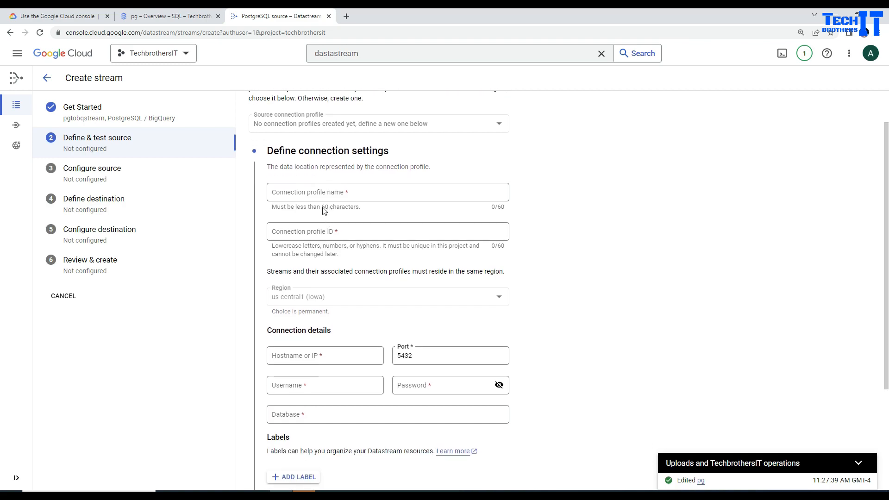
left_click(356, 194)
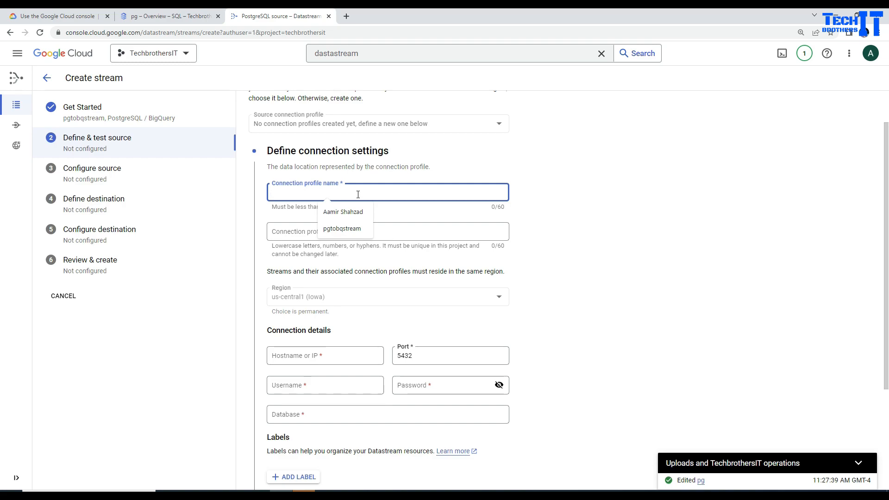
type("pgconnect")
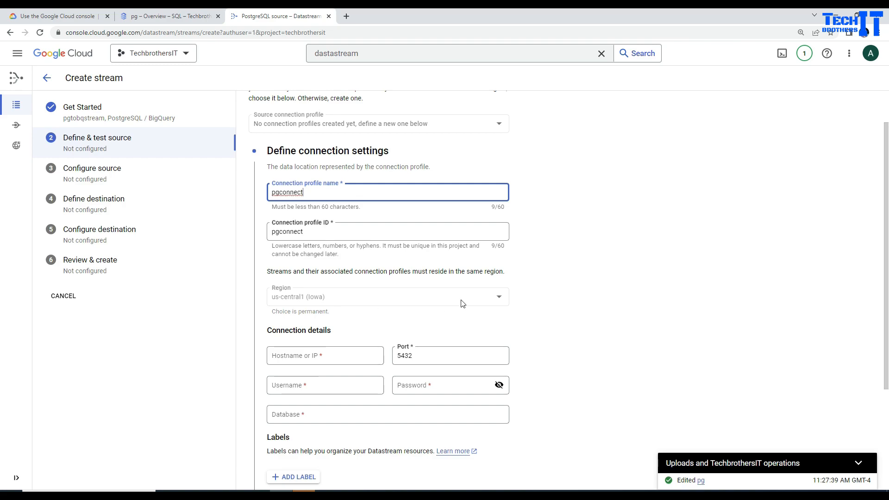
Set the hostname to the Cloud SQL instance's public IP 34.27.125.54.
scroll(461, 300, "down", 2)
left_click(321, 262)
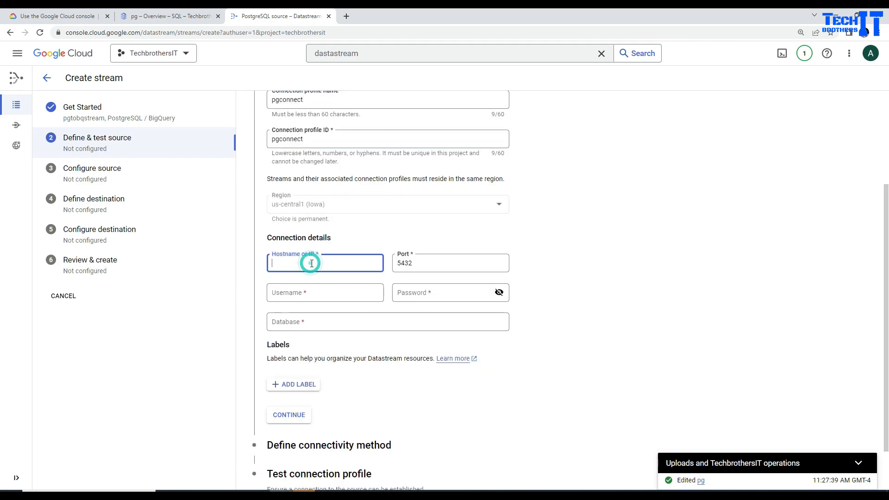
left_click(171, 16)
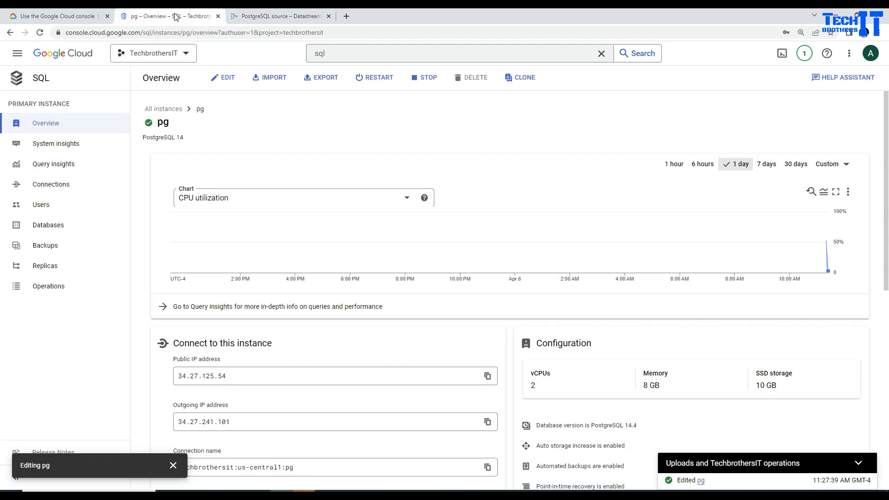
left_click(243, 373)
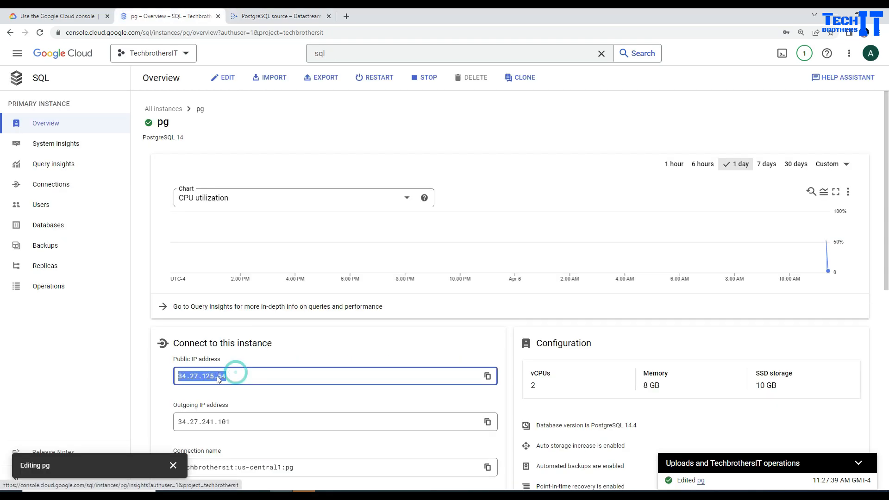
right_click(243, 375)
left_click(243, 384)
left_click(278, 16)
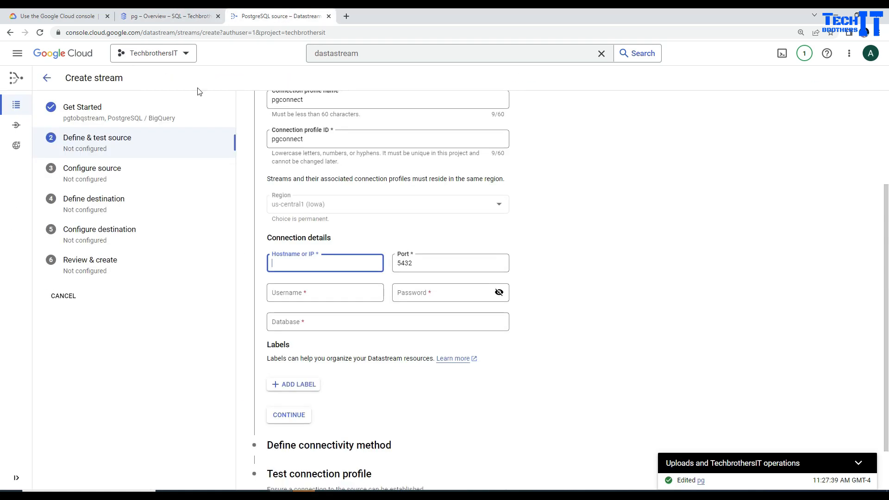
key("ctrl+v")
Enter the repl username, its password and database test, then continue to connectivity method.
left_click(307, 297)
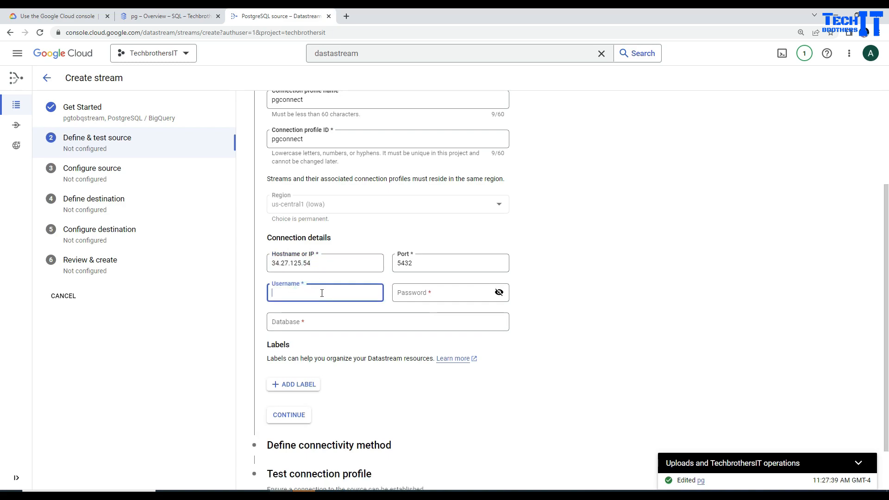
key("Tab")
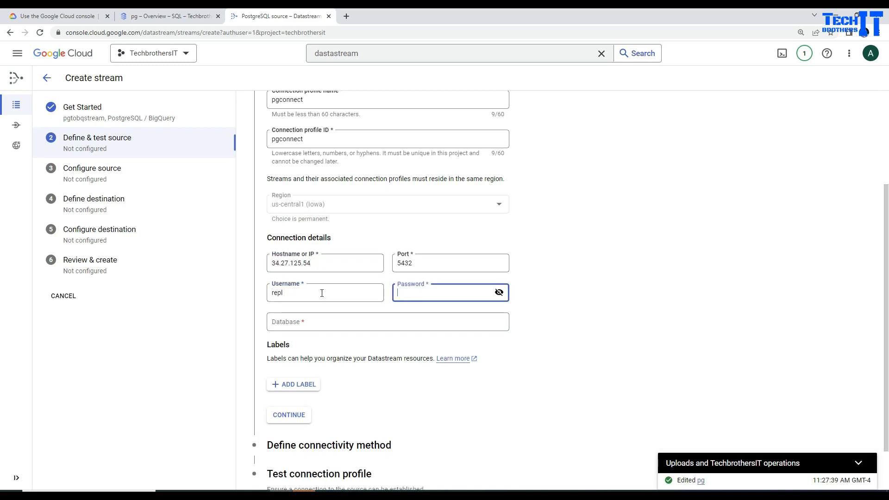
type("prep")
left_click(299, 323)
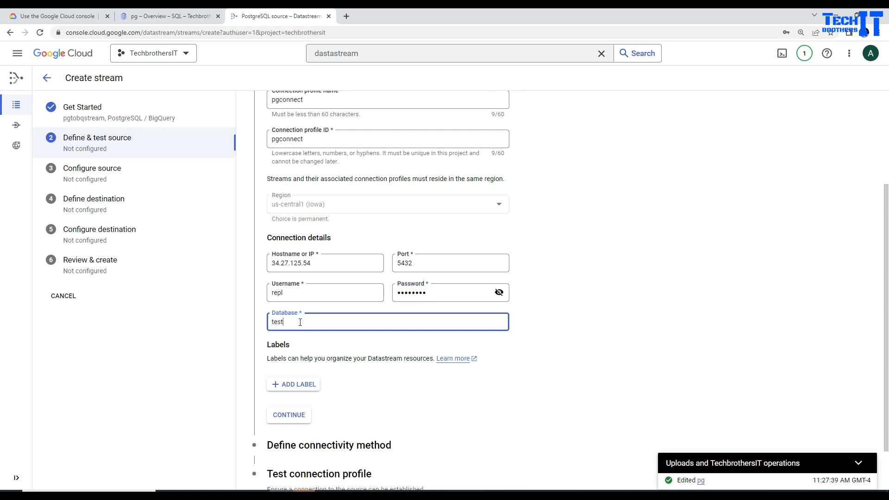
scroll(651, 313, "down", 2)
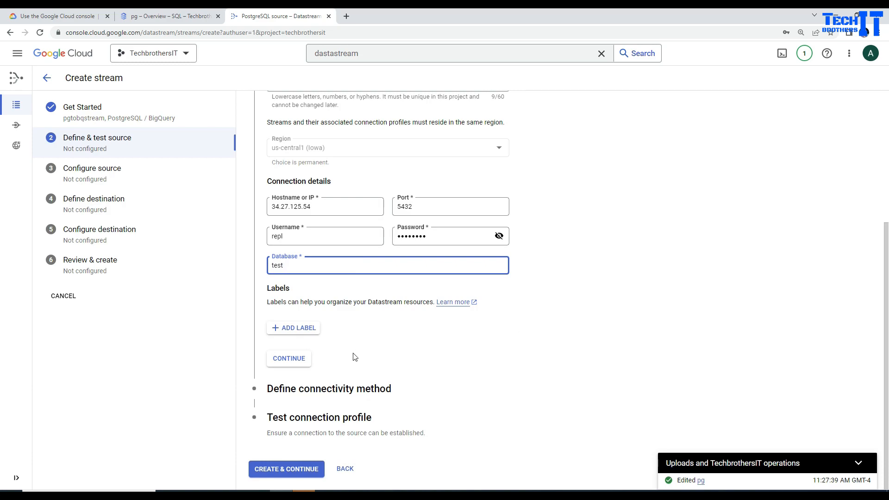
left_click(299, 359)
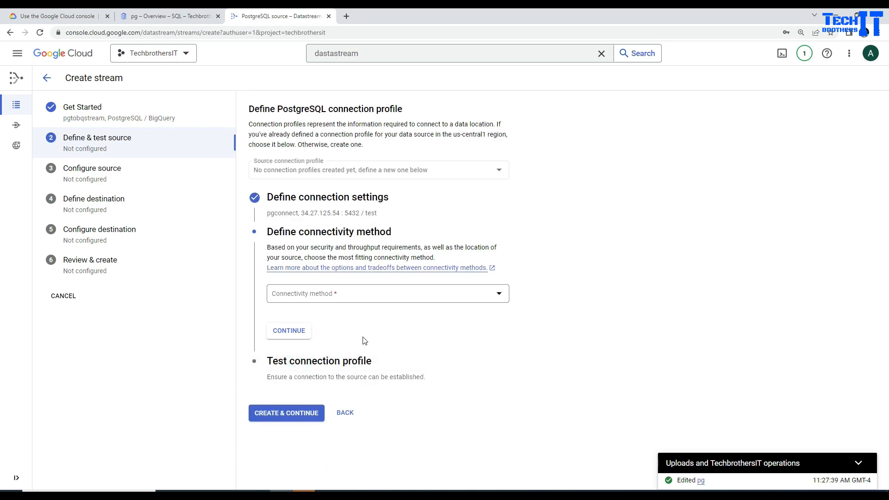
Run the Datastream connection profile test, which times out, and dismiss the notification.
left_click(323, 369)
left_click(293, 416)
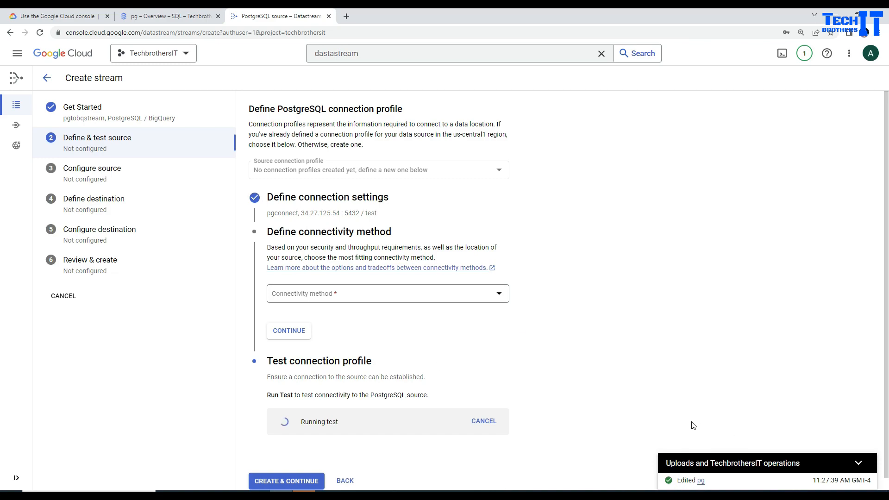
left_click(853, 482)
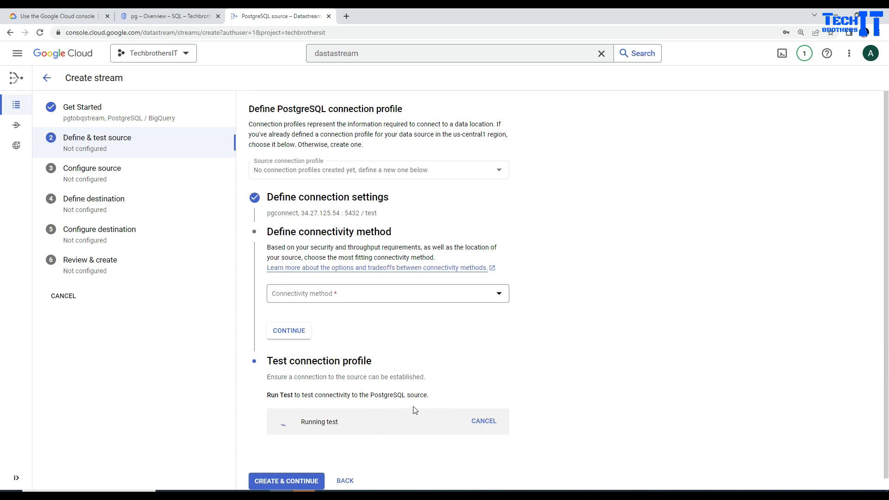
Set the connectivity method to IP allowlisting and copy the first us-central1 IP, 34.71.242.81.
left_click(353, 299)
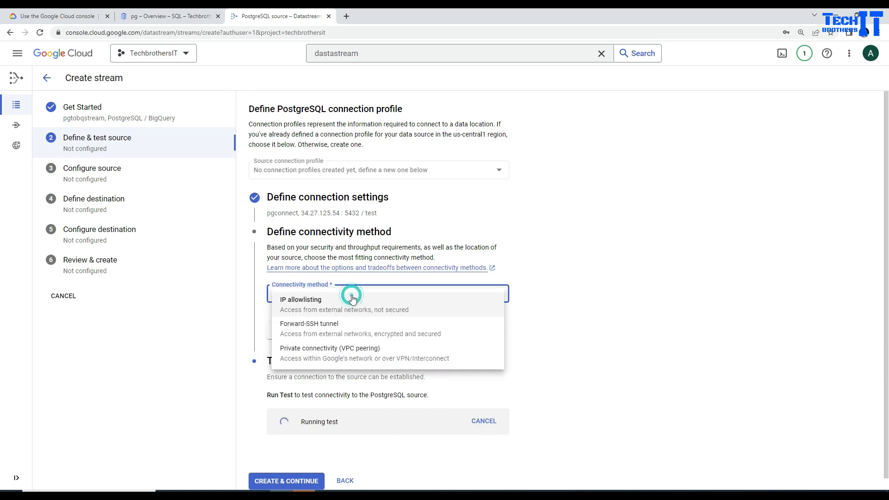
left_click(311, 312)
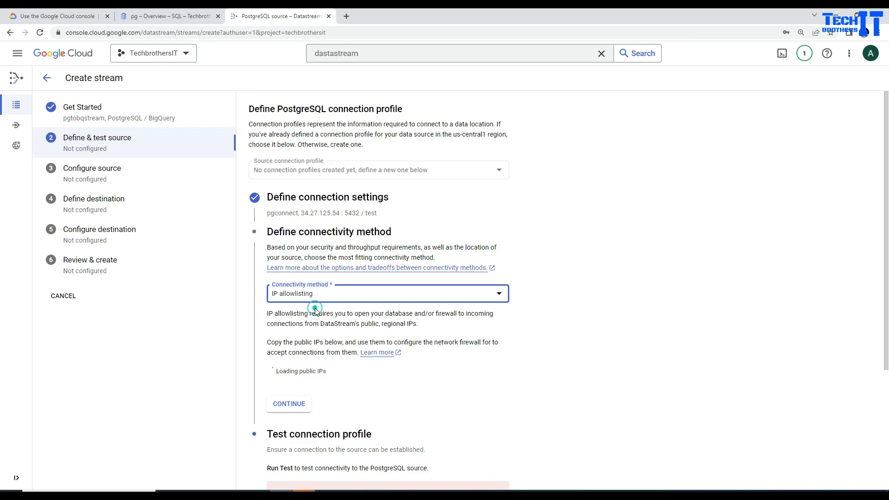
scroll(620, 338, "down", 2)
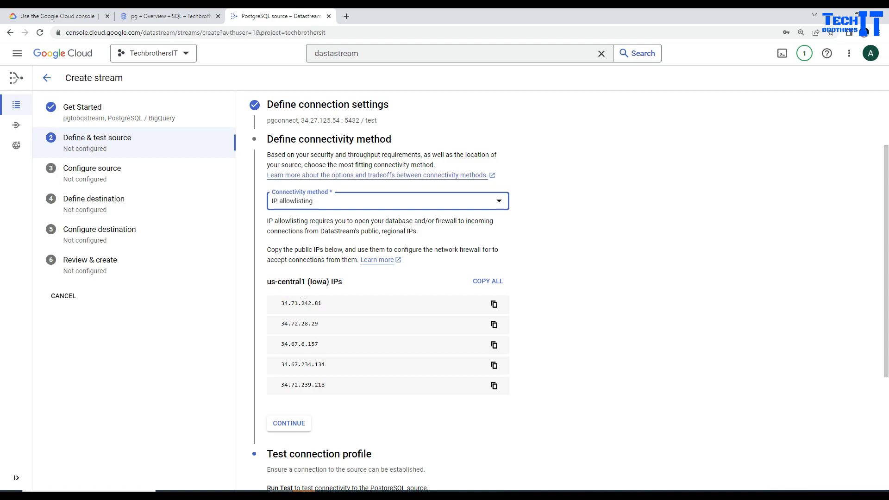
left_click(494, 304)
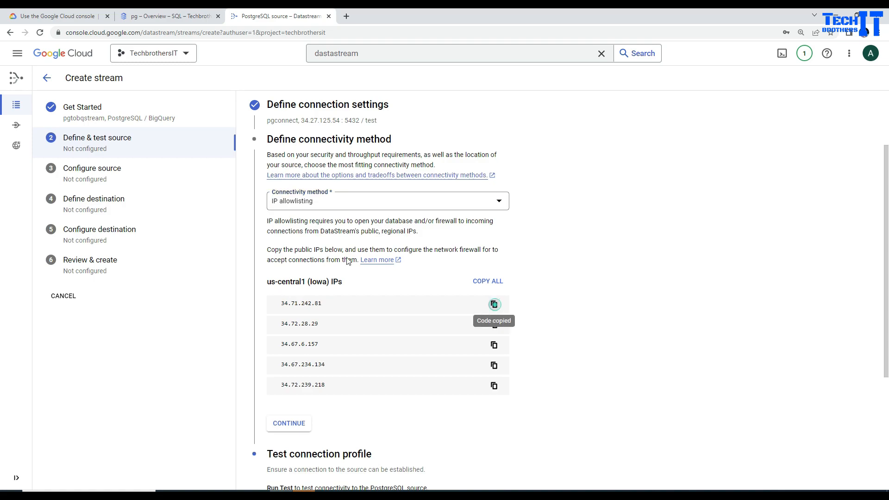
left_click(184, 18)
Edit the pg instance's Connections and add authorized network bq1 with IP 34.71.242.81.
scroll(318, 327, "down", 1)
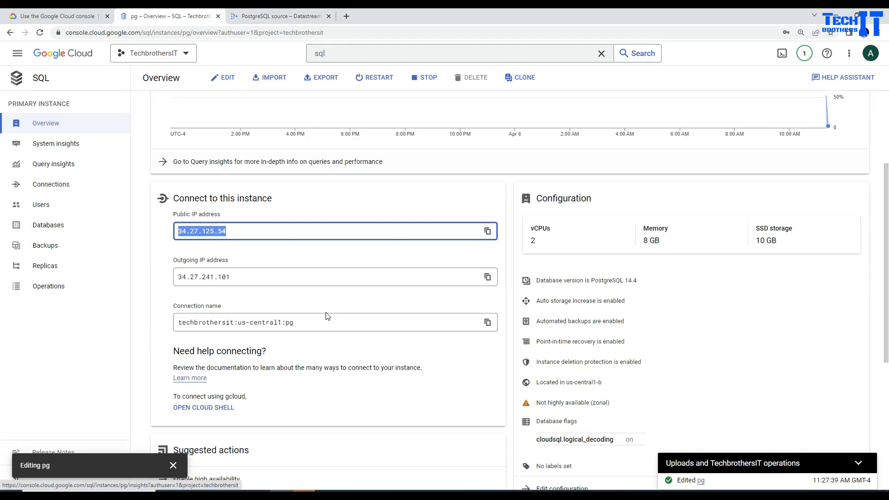
scroll(316, 292, "up", 2)
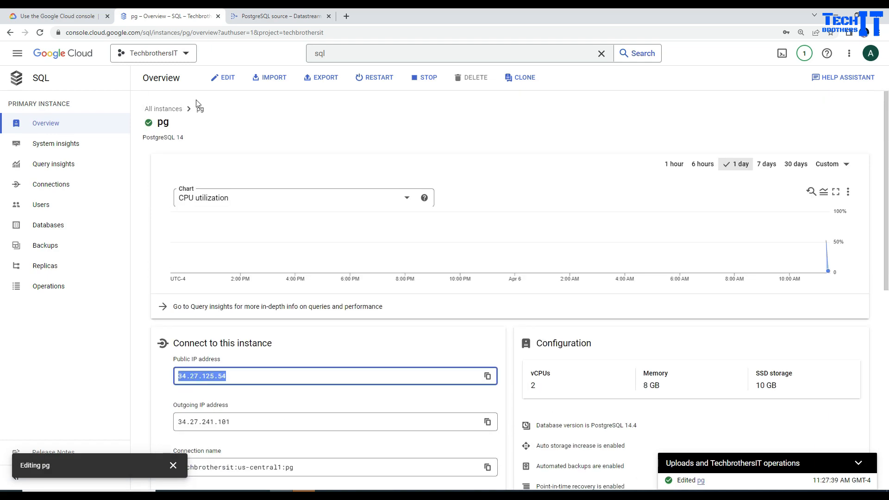
left_click(223, 78)
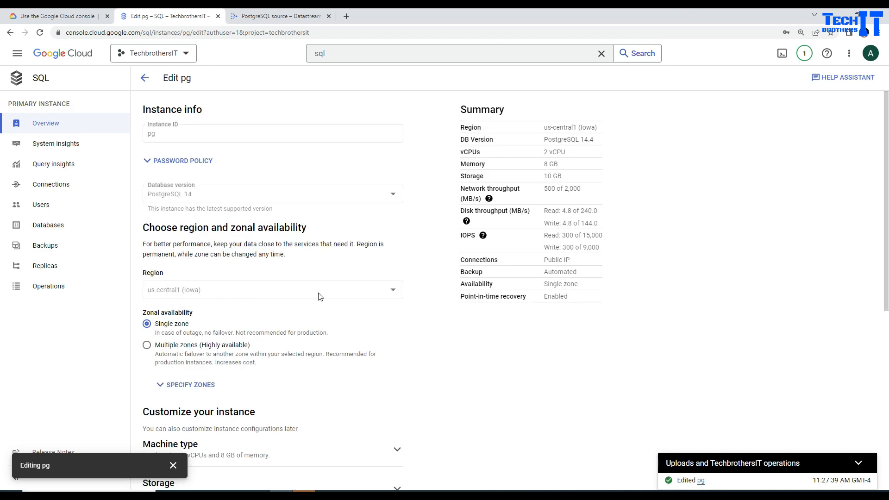
scroll(321, 296, "down", 4)
left_click(240, 296)
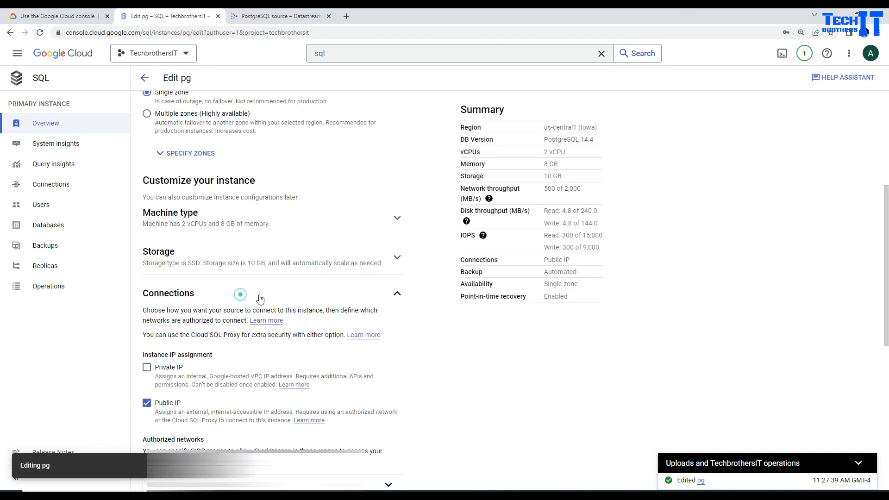
scroll(277, 296, "down", 7)
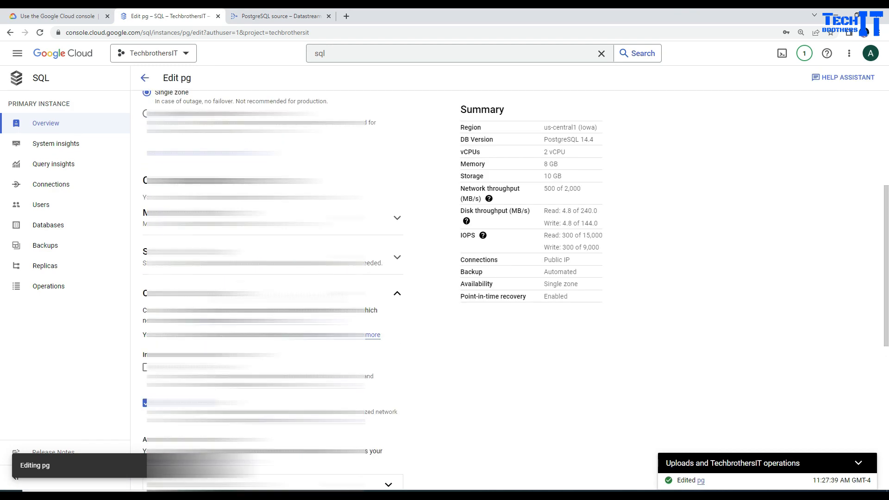
left_click(204, 182)
scroll(236, 234, "down", 2)
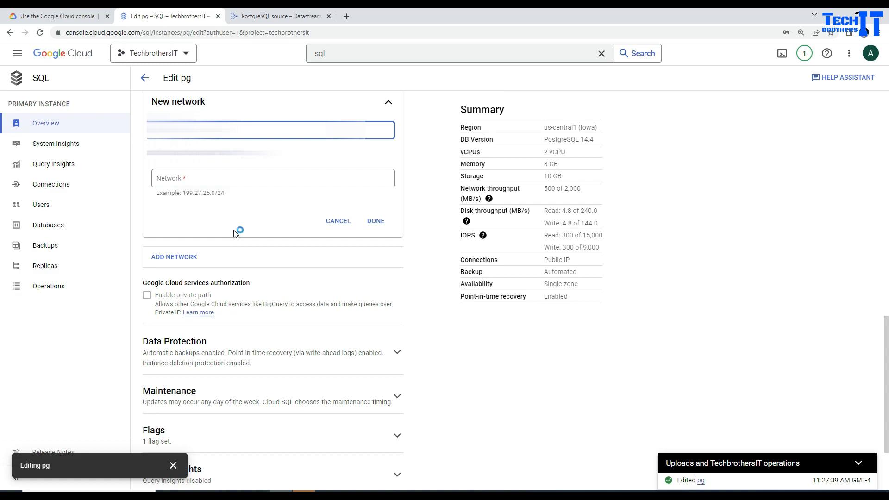
left_click(223, 179)
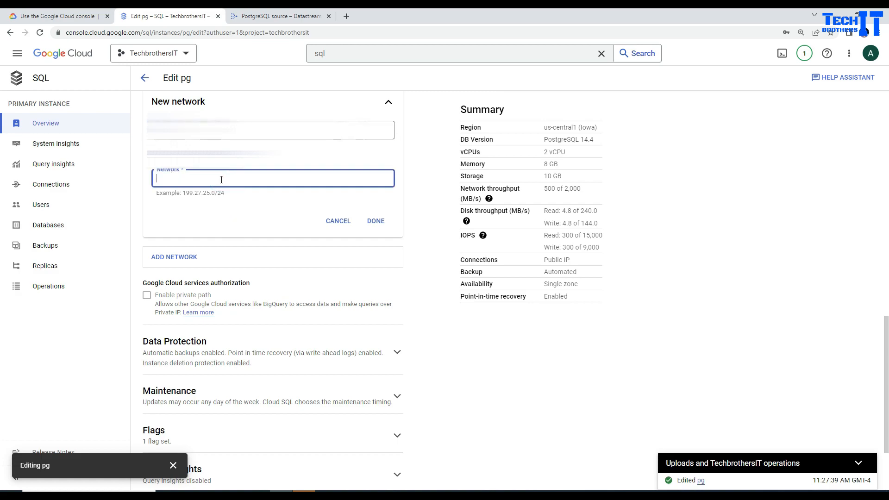
key("ctrl+v")
left_click(376, 221)
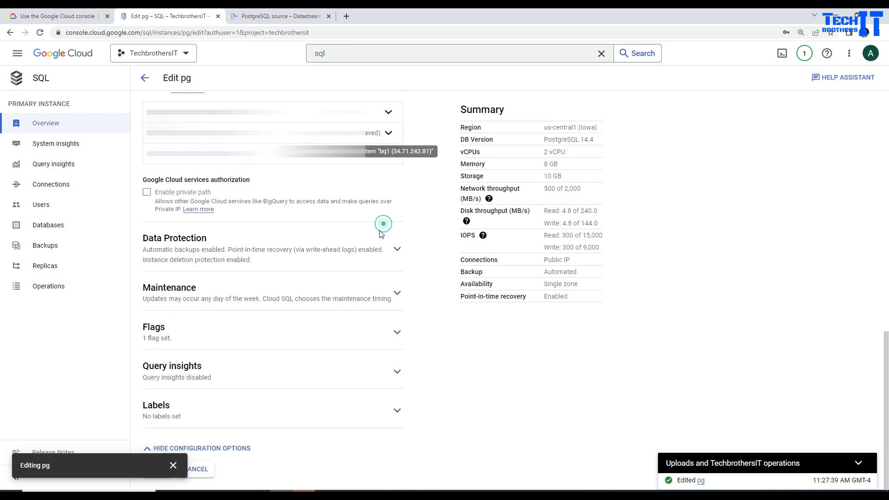
Copy Datastream IP 34.72.28.29 and add it to pg as authorized network bq2.
left_click(253, 18)
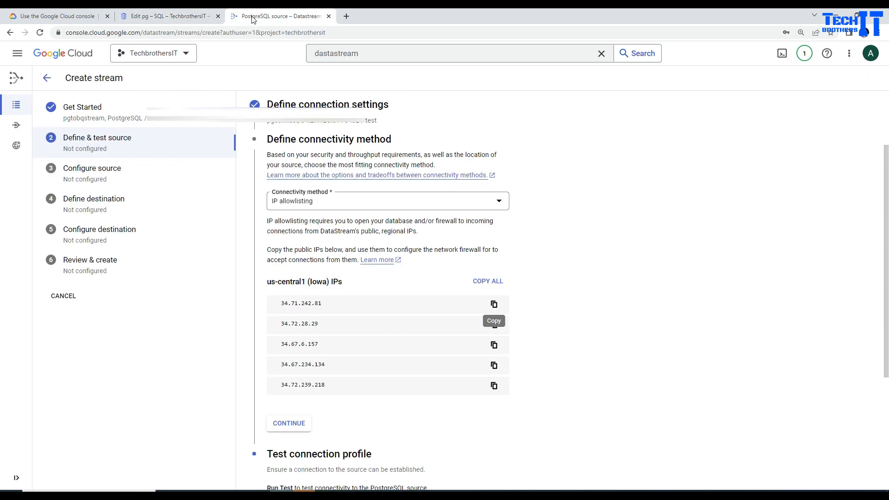
left_click(494, 325)
left_click(182, 16)
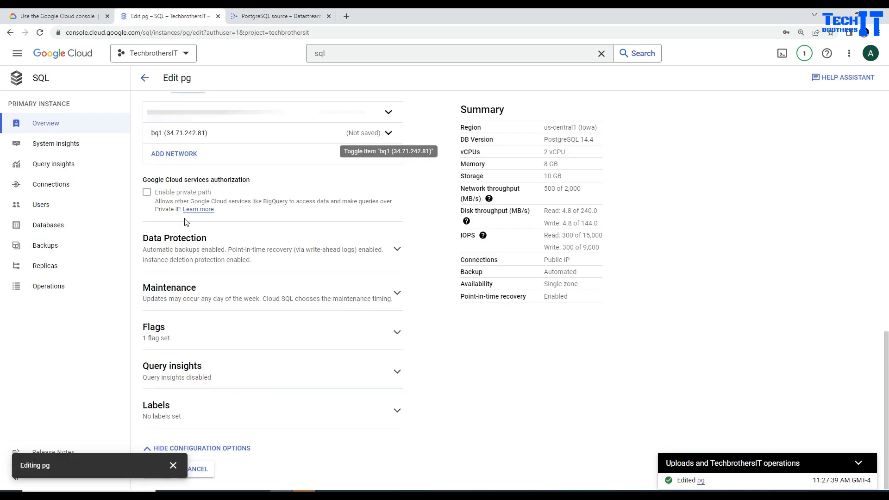
left_click(176, 154)
left_click(206, 196)
type("bq2")
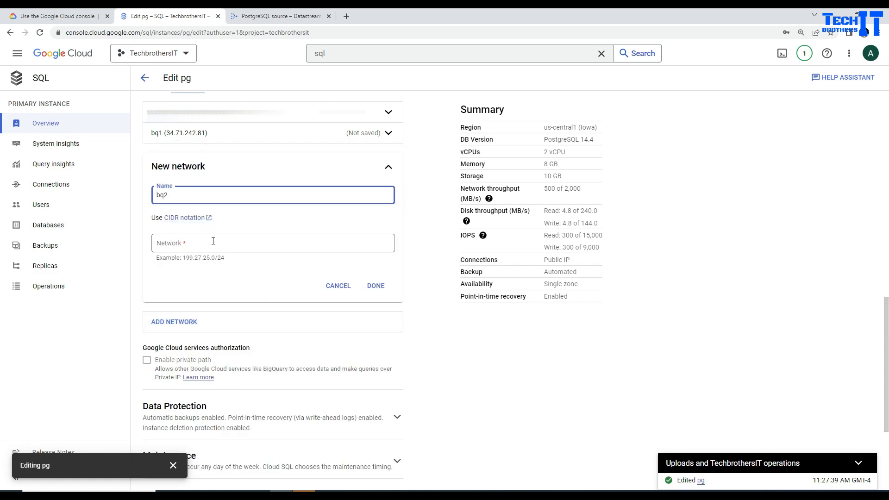
left_click(213, 242)
key("ctrl+v")
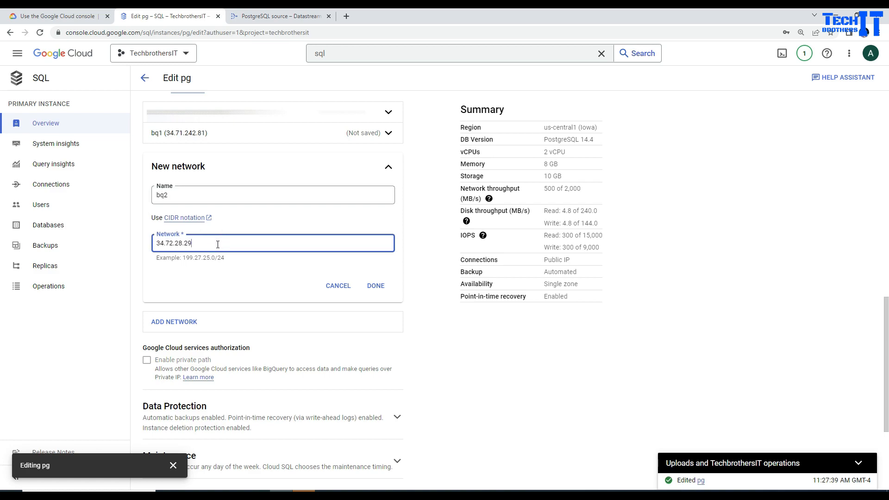
left_click(376, 285)
Copy Datastream IP 34.67.6.157 and start a third authorized network entry on pg.
left_click(278, 17)
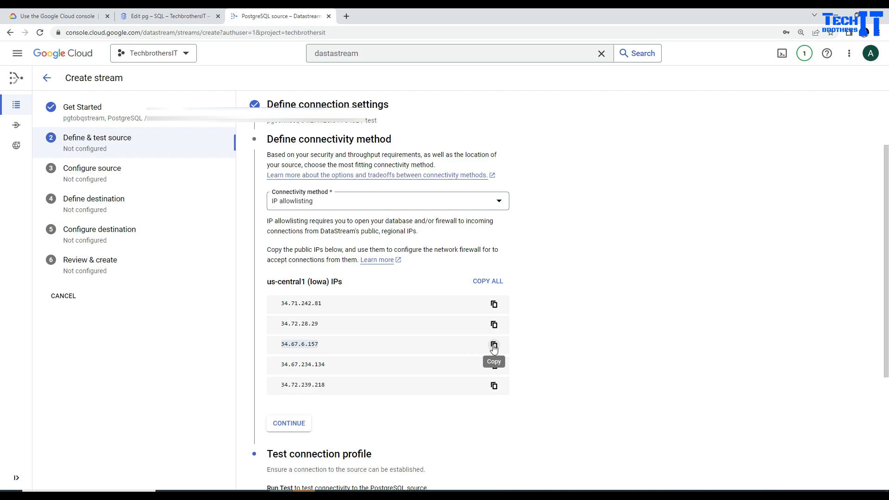
left_click(493, 344)
left_click(172, 16)
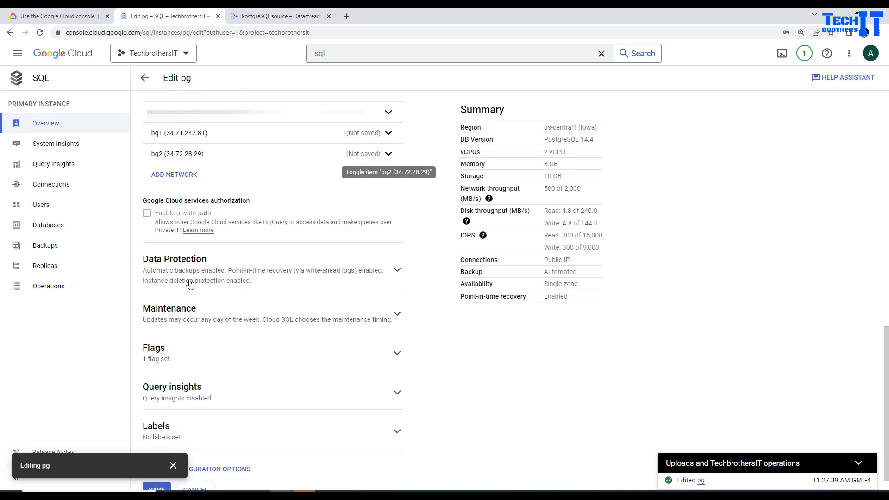
left_click(181, 174)
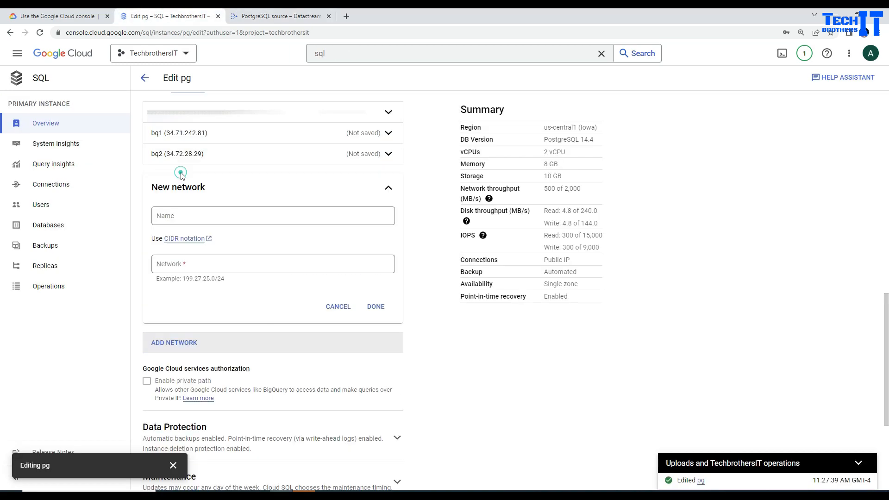
Finish authorized network bq3 with IP 34.67.6.157.
left_click(190, 214)
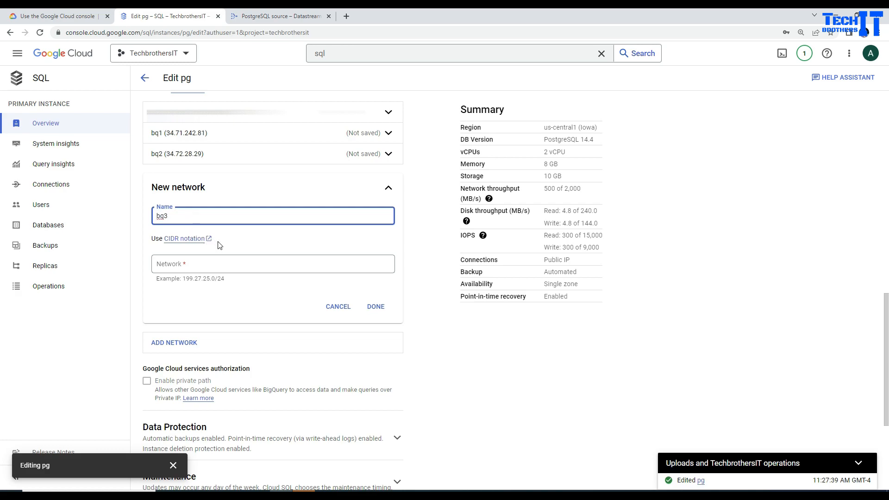
left_click(210, 265)
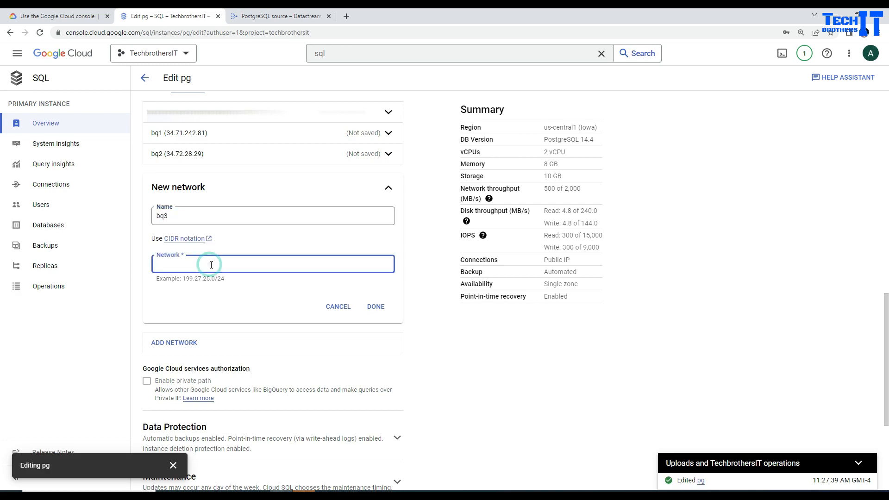
key("ctrl+v")
left_click(374, 307)
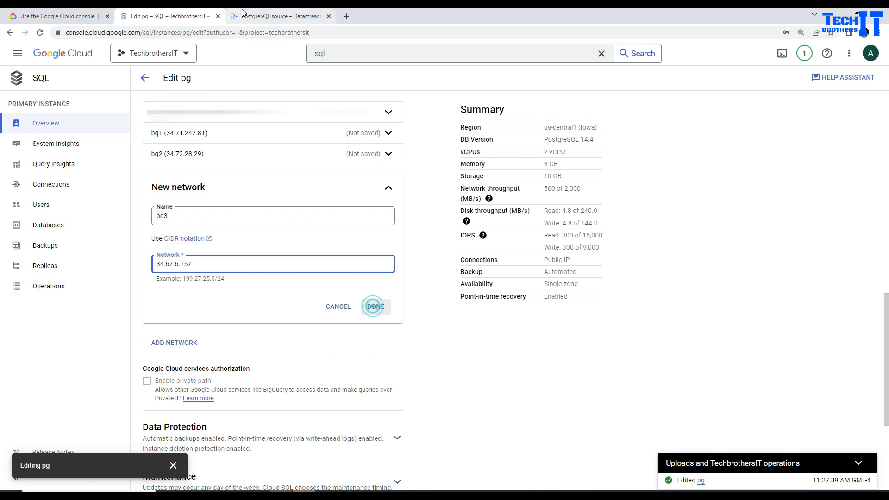
Copy Datastream IP 34.67.234.134 and add it to pg as authorized network bq4.
key("ctrl+Tab")
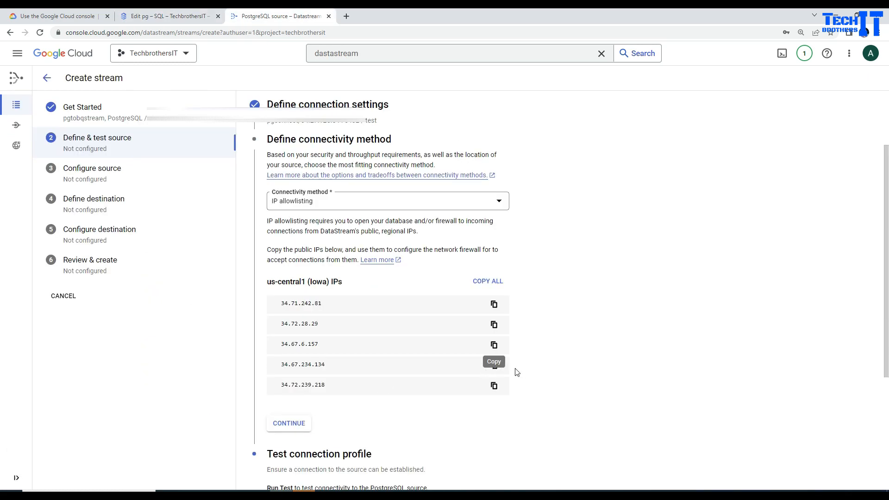
left_click(494, 366)
left_click(167, 18)
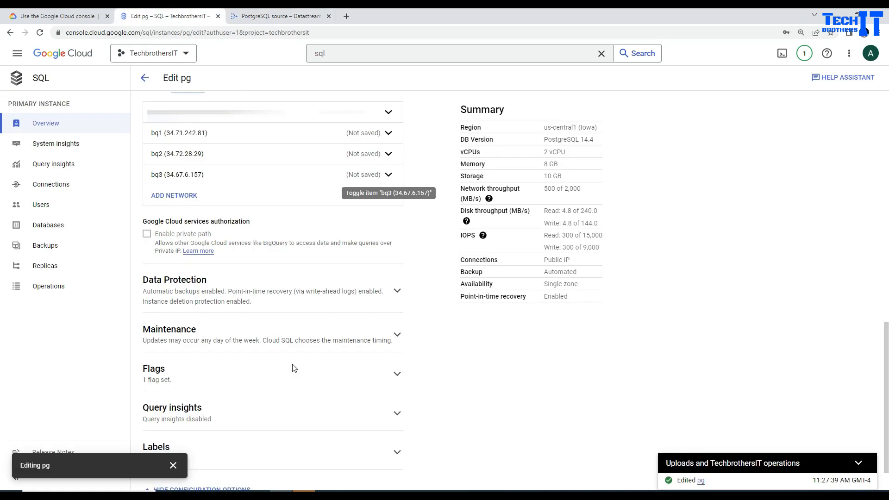
left_click(179, 195)
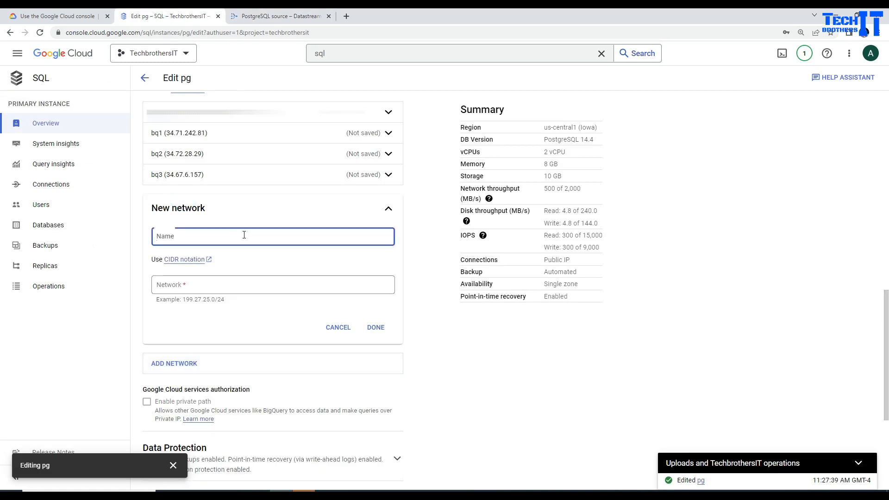
left_click(244, 235)
type("bq4")
left_click(212, 285)
key("ctrl+v")
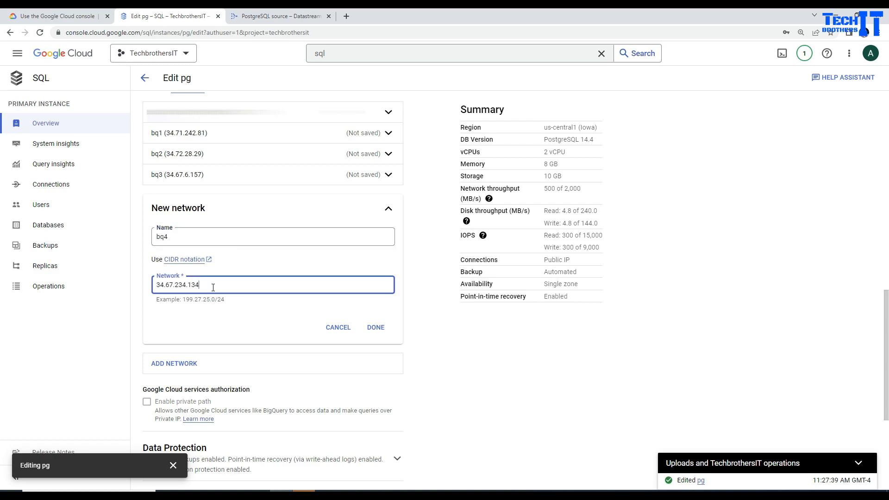
left_click(374, 328)
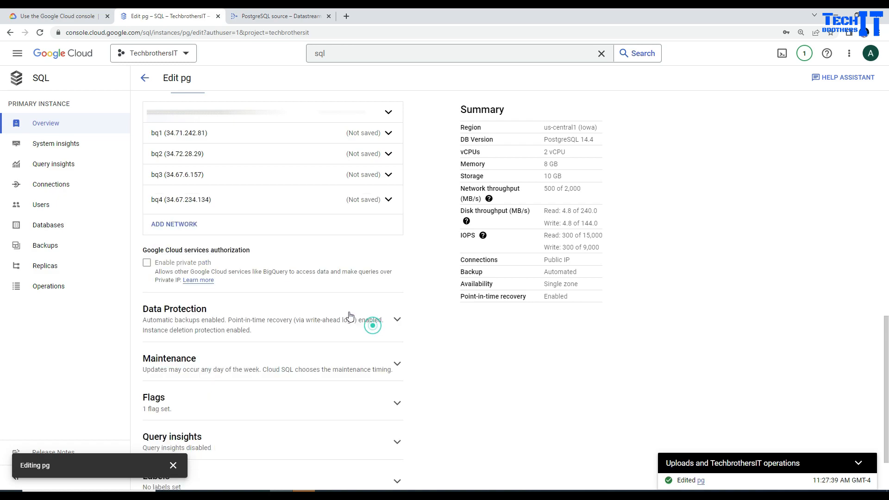
Add the fifth Datastream IP, 34.72.239.218, as another authorized network.
left_click(241, 15)
left_click(493, 387)
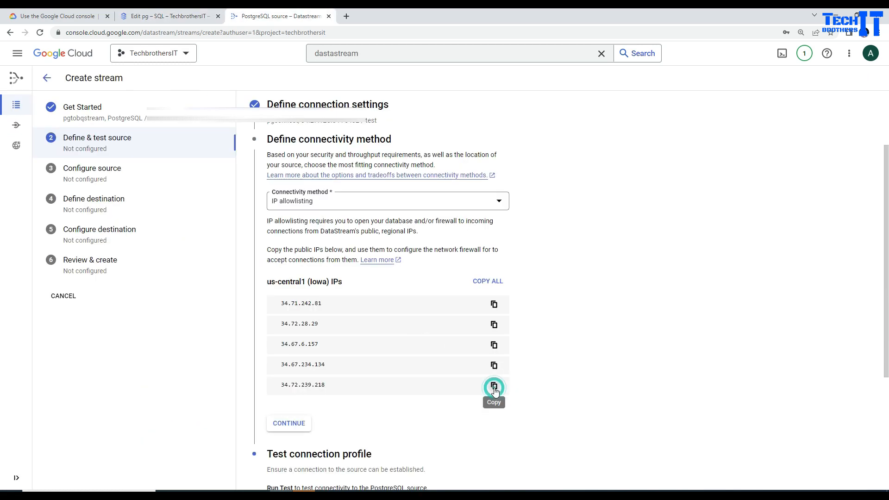
left_click(494, 387)
left_click(210, 258)
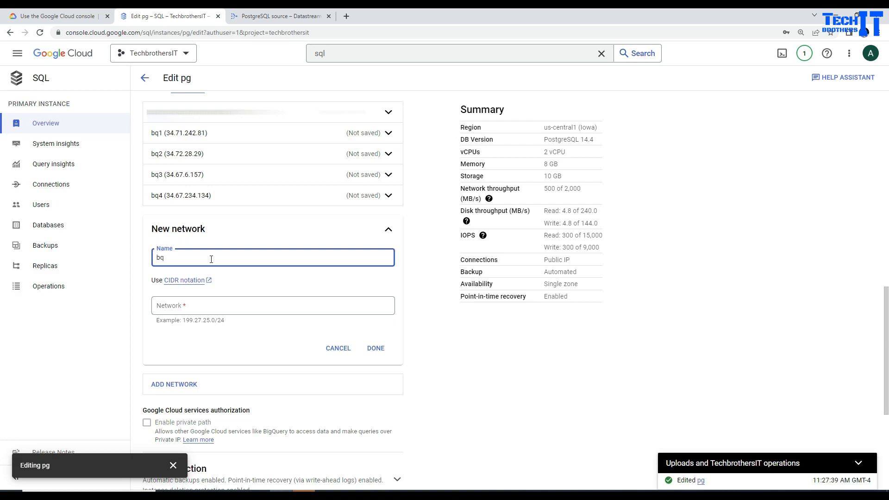
left_click(207, 305)
key("ctrl+v")
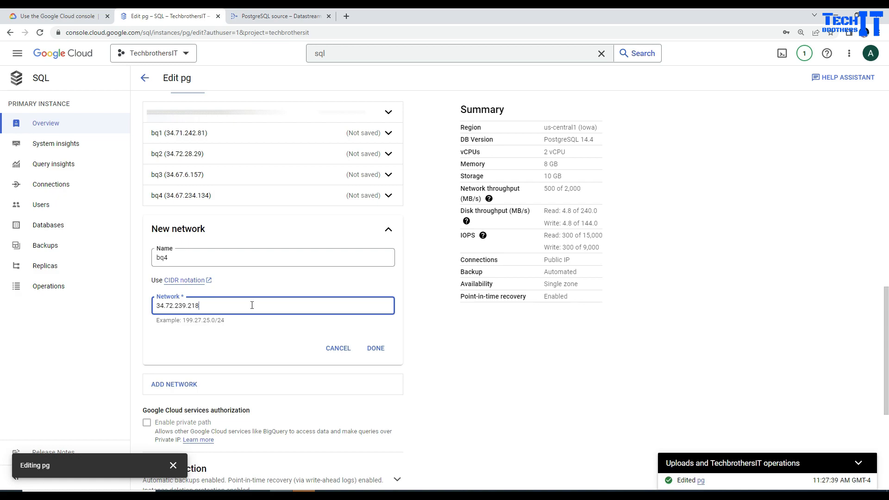
left_click(376, 349)
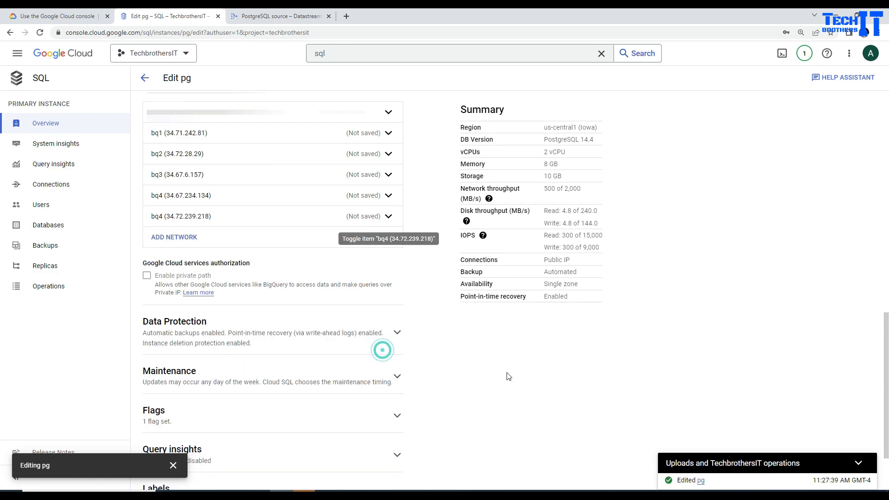
Save the pg instance with all five authorized networks.
scroll(506, 370, "down", 3)
left_click(173, 465)
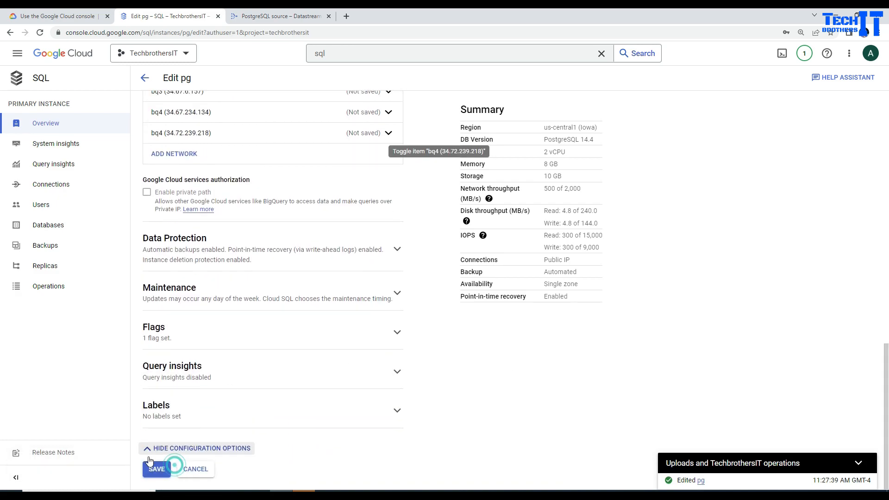
left_click(158, 468)
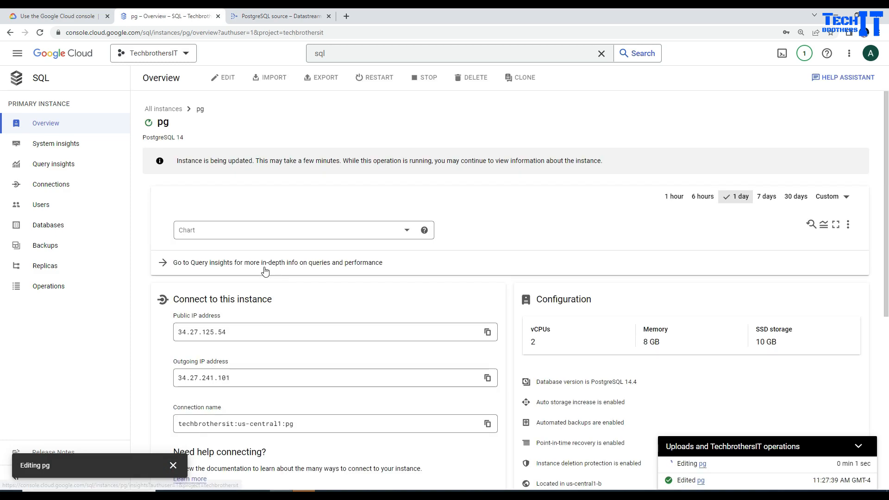
Back in Datastream, continue past the IP allowlisting step and re-run the pgconnect source connection test.
left_click(173, 465)
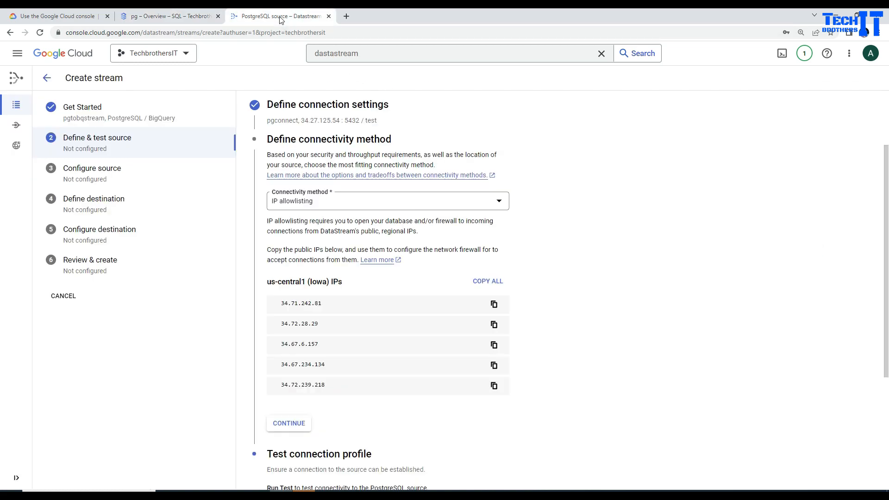
left_click(278, 17)
scroll(481, 338, "down", 3)
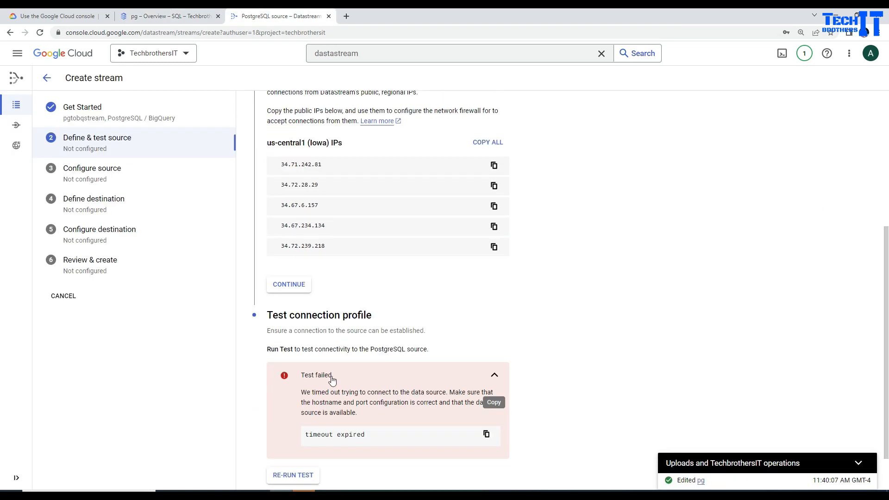
left_click(293, 286)
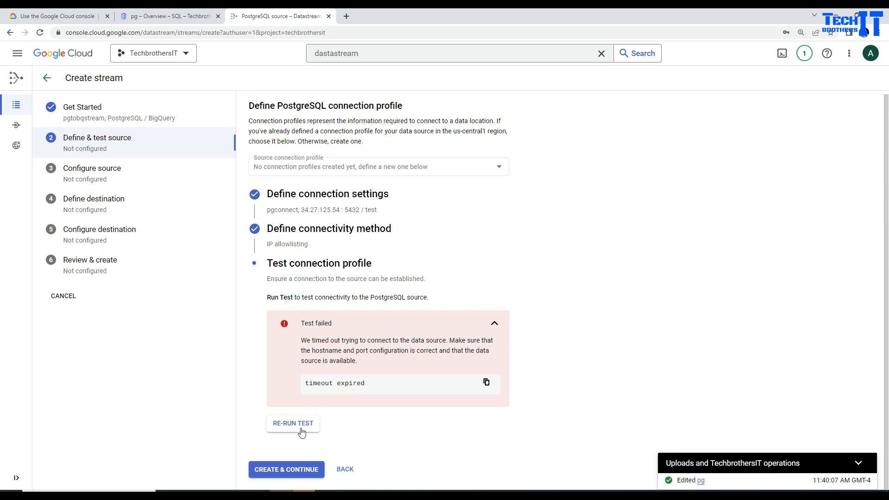
left_click(301, 427)
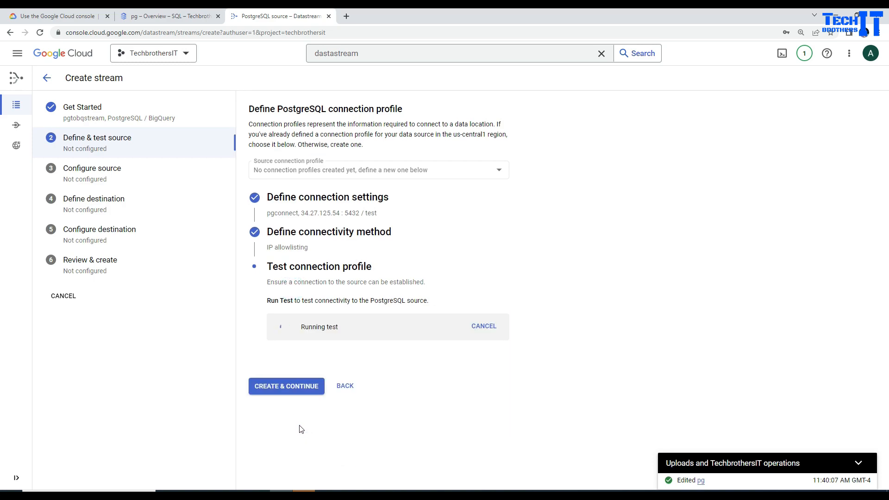
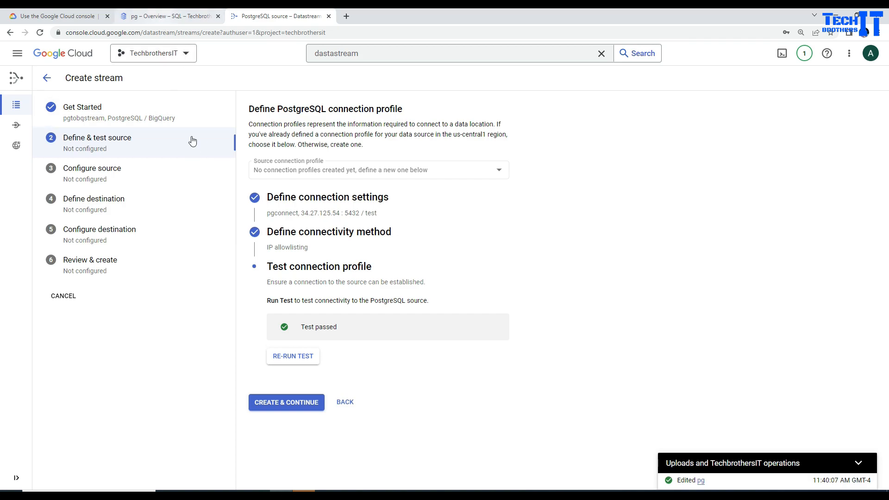
Save the tested pgconnect PostgreSQL connection profile and proceed to the source configuration.
left_click(285, 406)
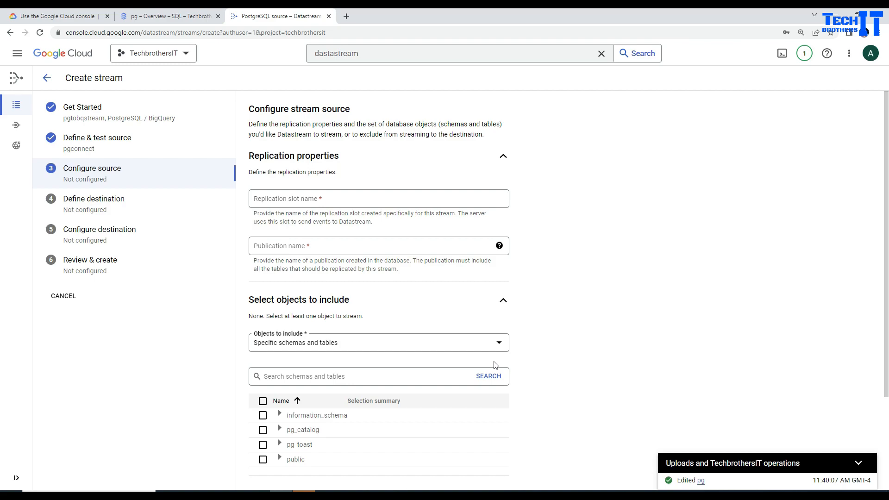
Include the public schema, review the customer table's id, name and salary columns, and expand object exclusions.
scroll(581, 349, "down", 3)
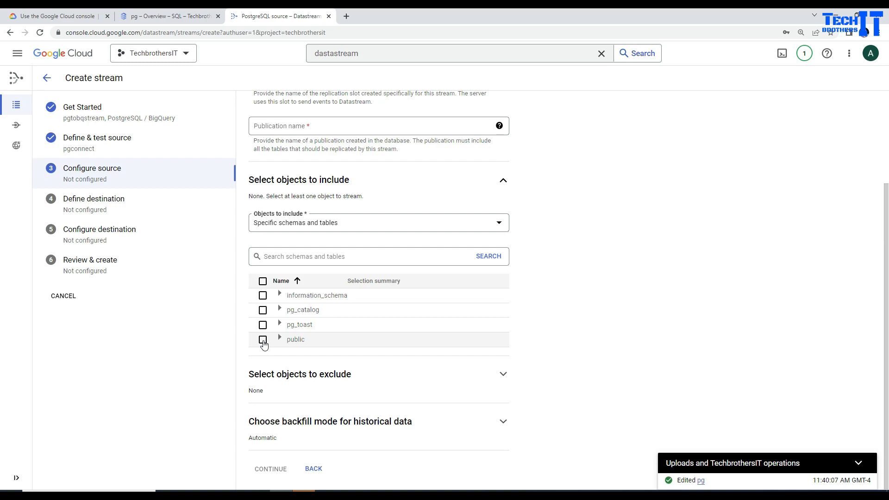
left_click(263, 341)
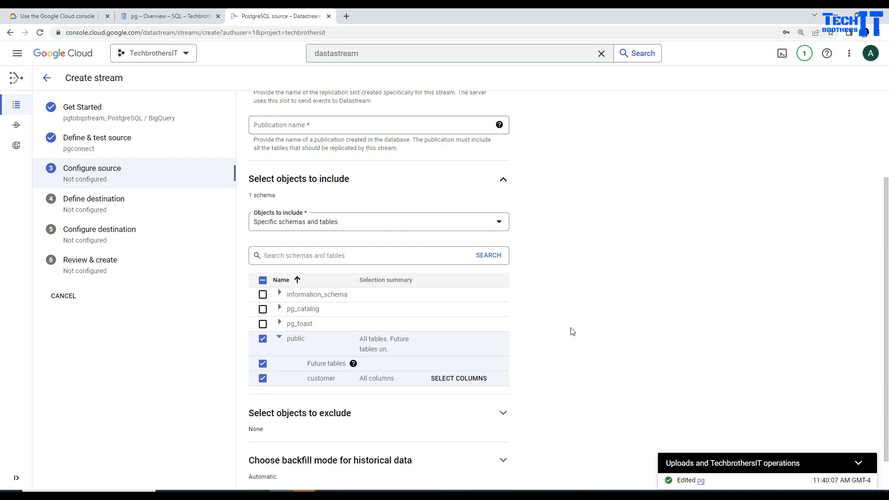
scroll(574, 331, "down", 1)
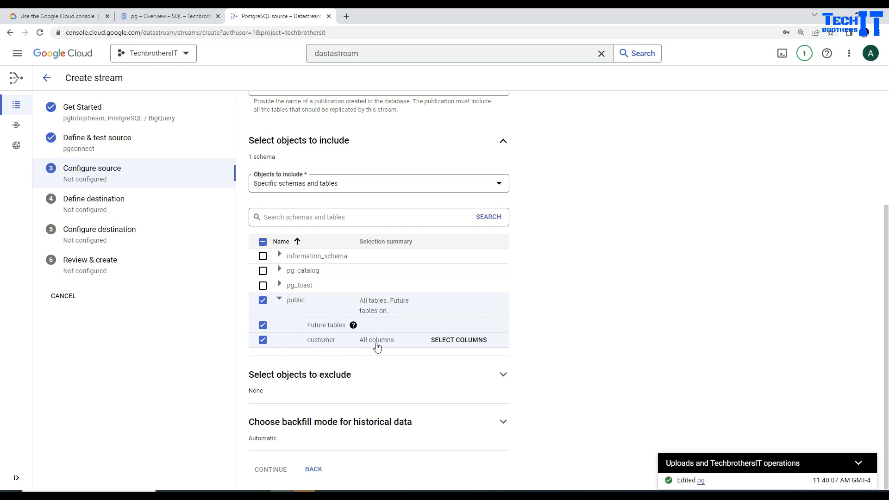
left_click(452, 345)
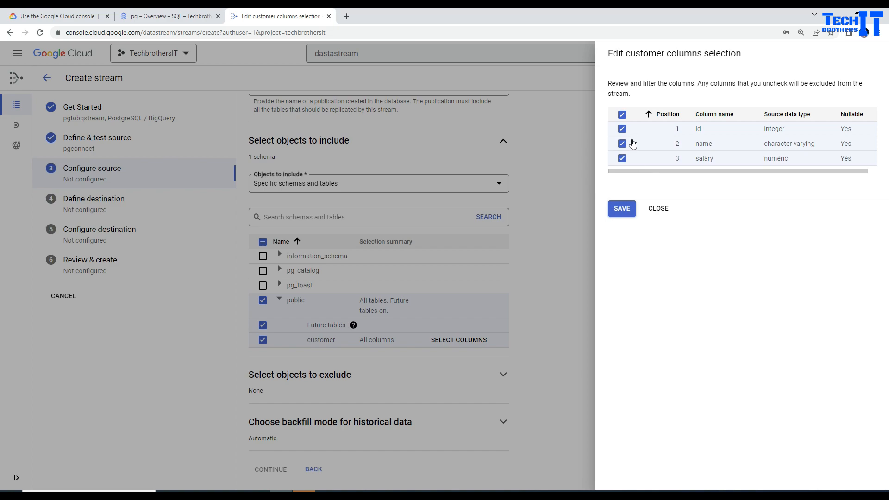
left_click(659, 210)
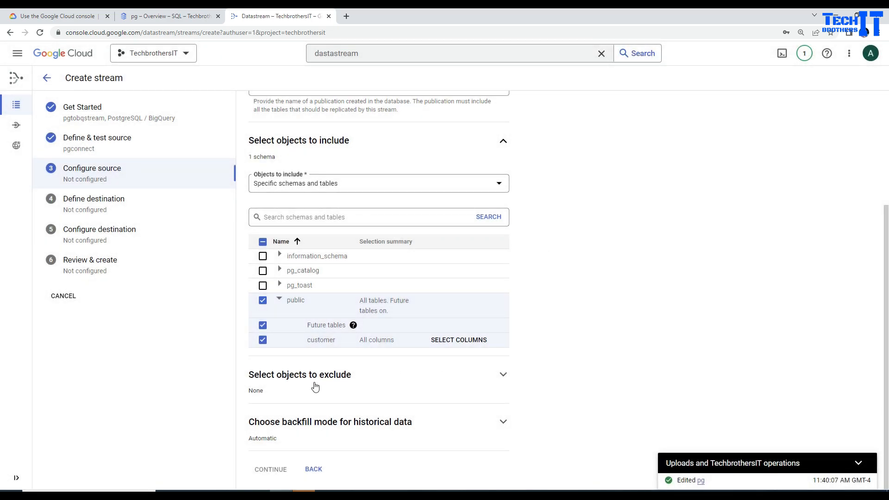
left_click(354, 383)
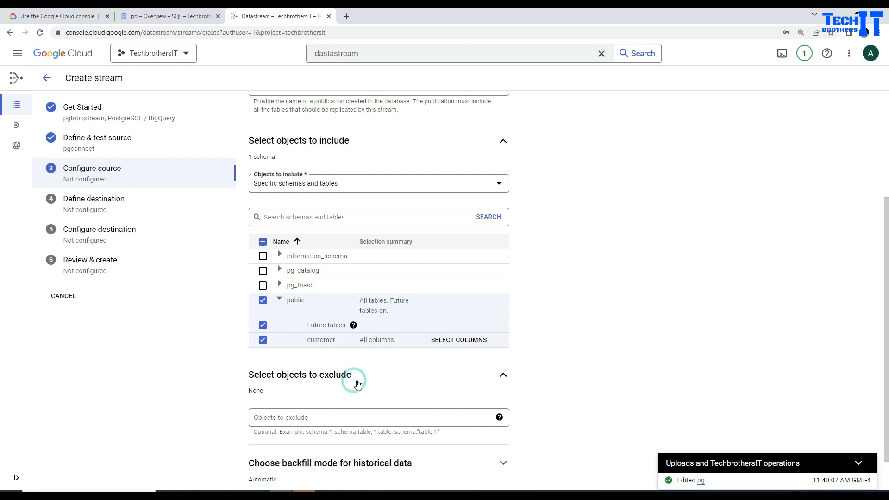
Expand the backfill mode options and review the Automatic backfill setting.
scroll(326, 379, "down", 1)
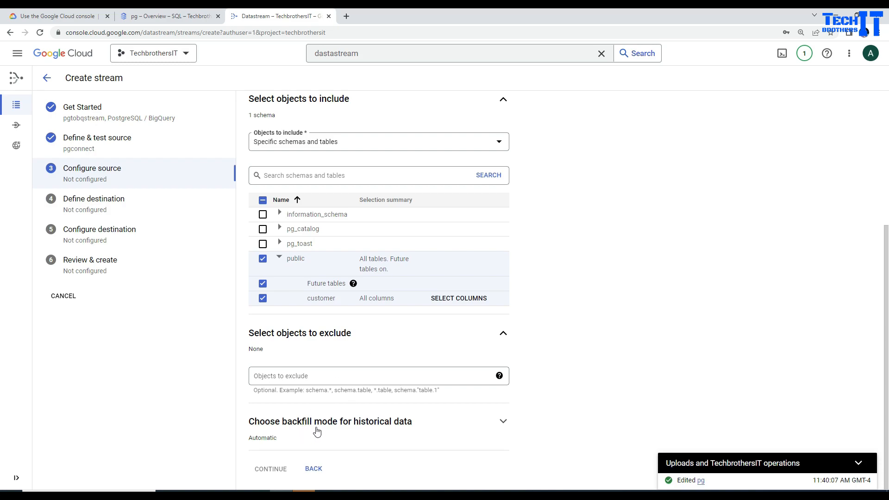
left_click(350, 429)
scroll(513, 403, "down", 3)
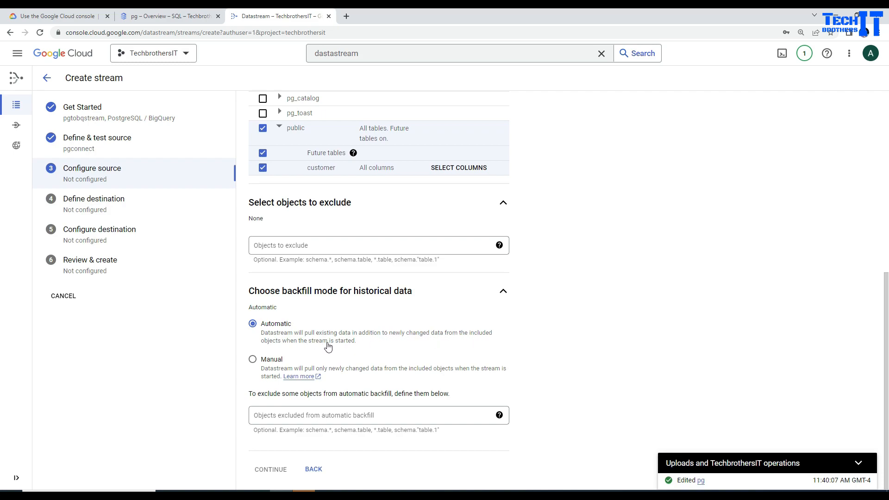
left_click_drag(359, 341, 262, 337)
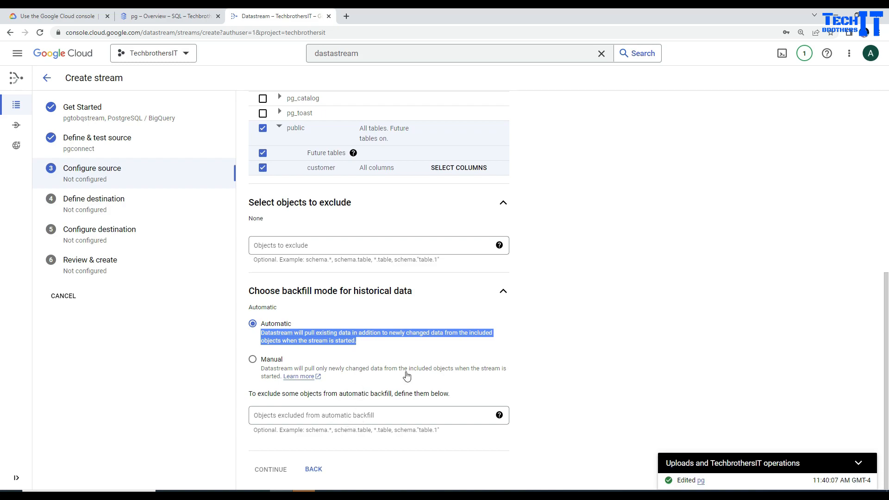
scroll(587, 375, "up", 5)
scroll(590, 358, "up", 3)
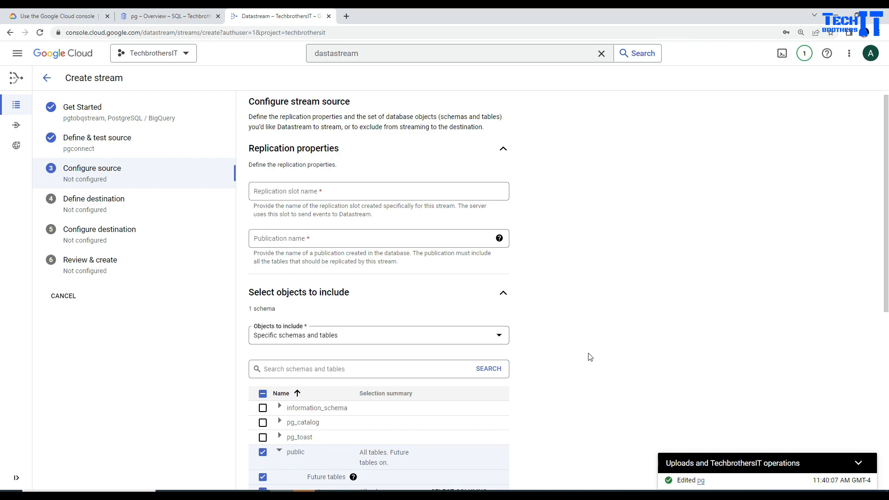
Copy the publication name aamirpublication from the Azure Data Studio setup script.
left_click(319, 193)
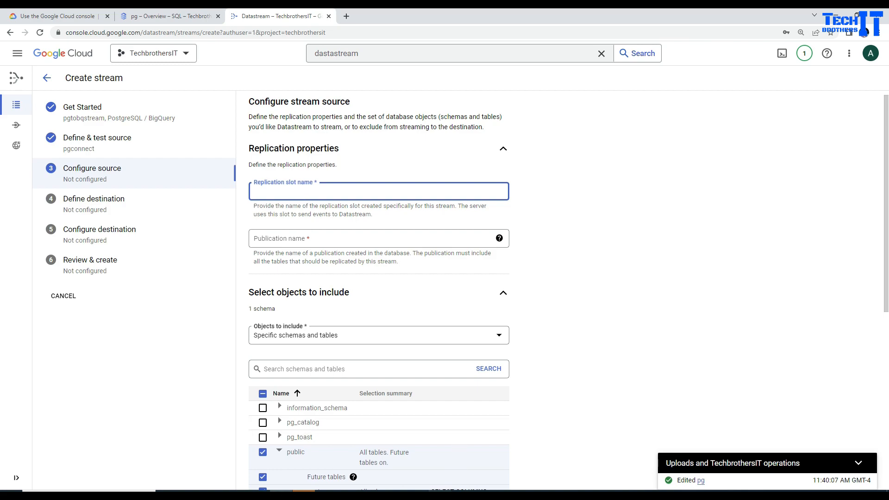
left_click(440, 493)
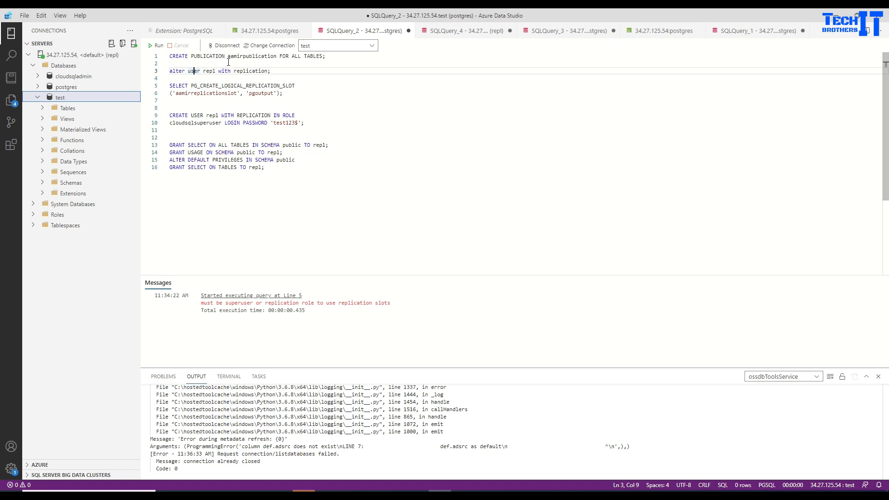
double_click(244, 56)
right_click(248, 58)
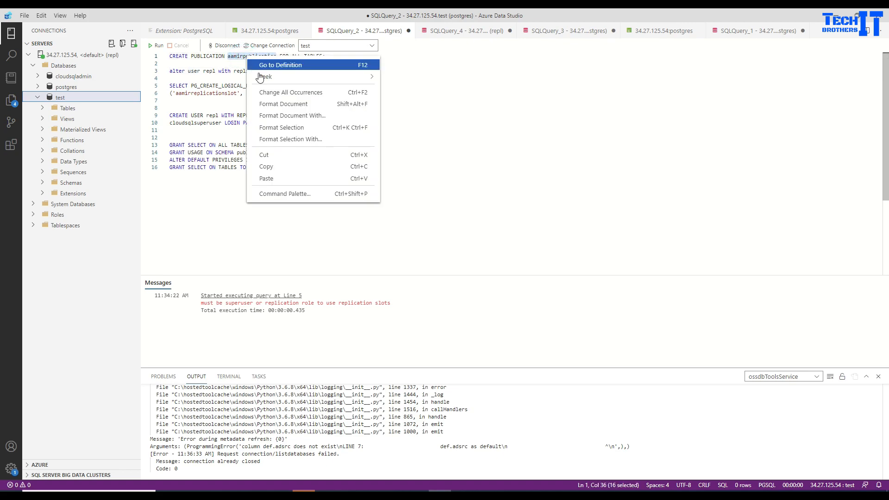
left_click(273, 166)
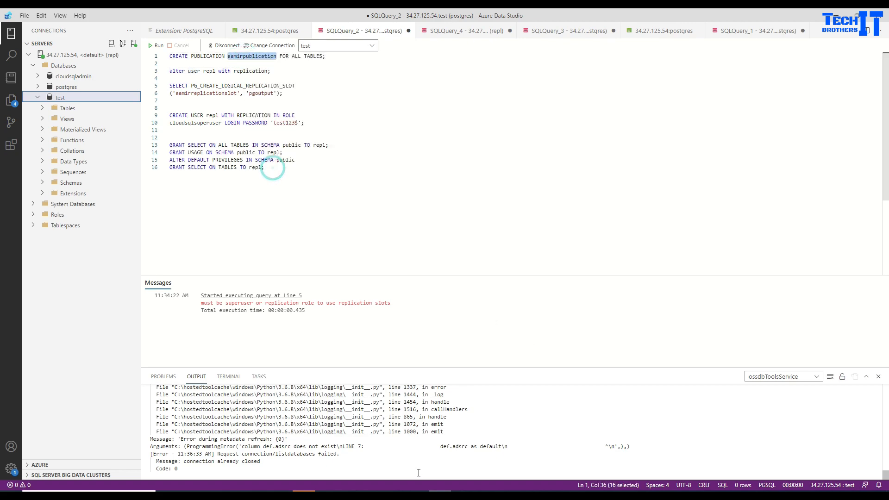
key("alt+Tab")
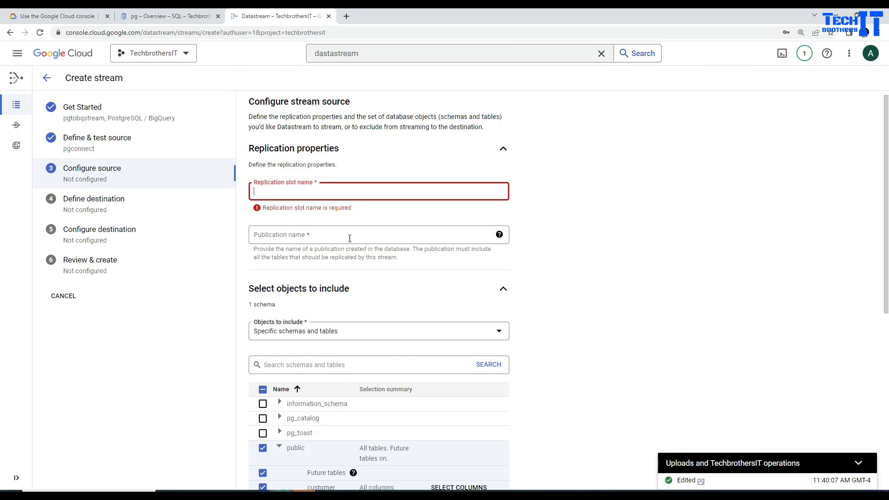
Paste aamirpublication into both the replication slot name and publication name fields.
key("ctrl+v")
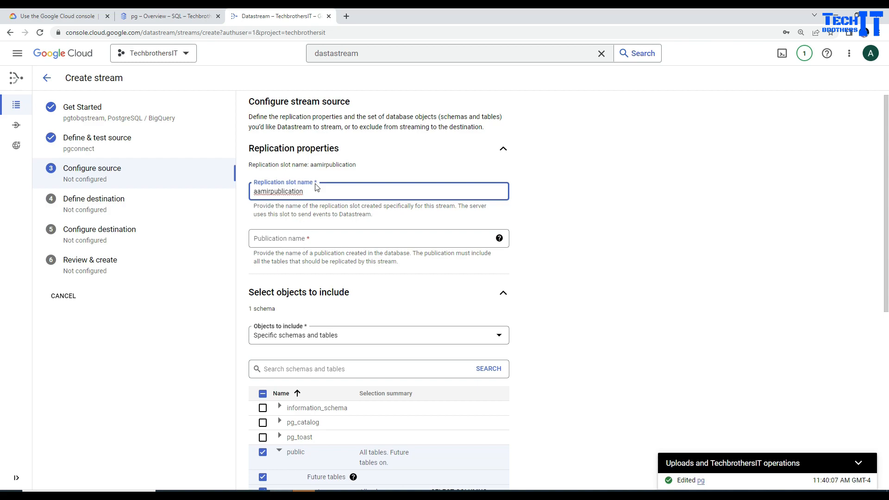
left_click(289, 241)
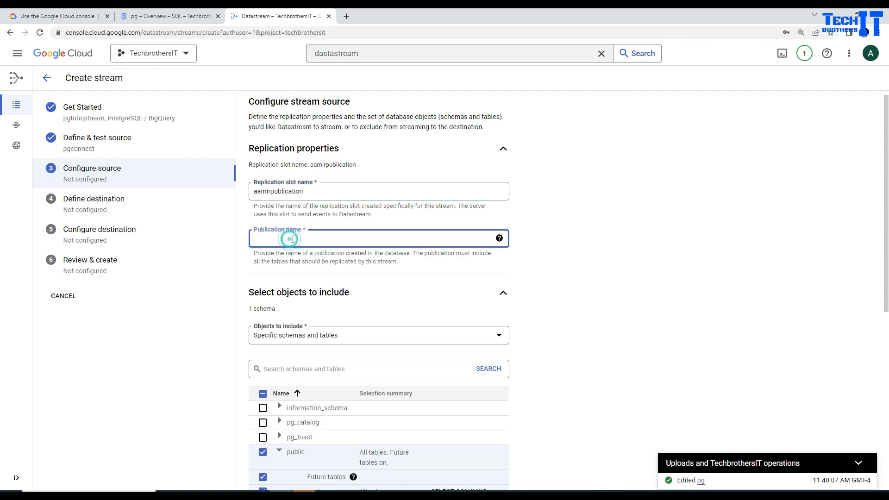
key("ctrl+v")
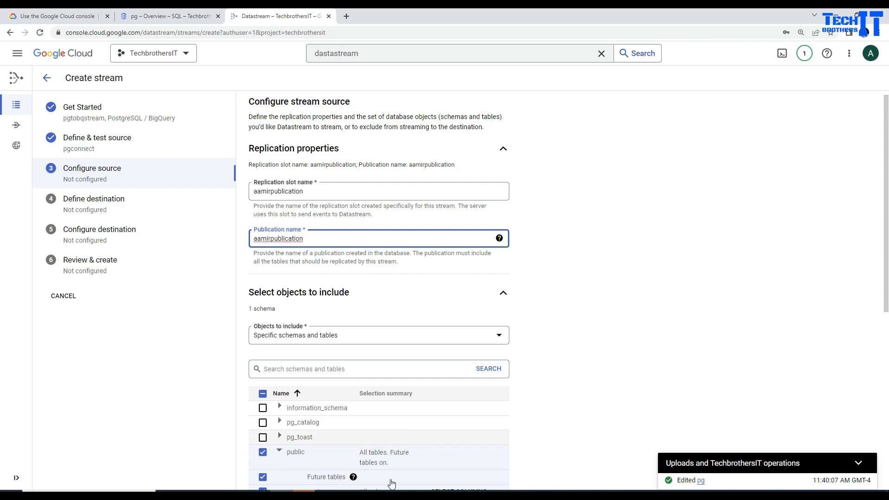
Copy aamirreplicationslot from the setup script and select the incorrect slot name for replacement.
key("alt+Tab")
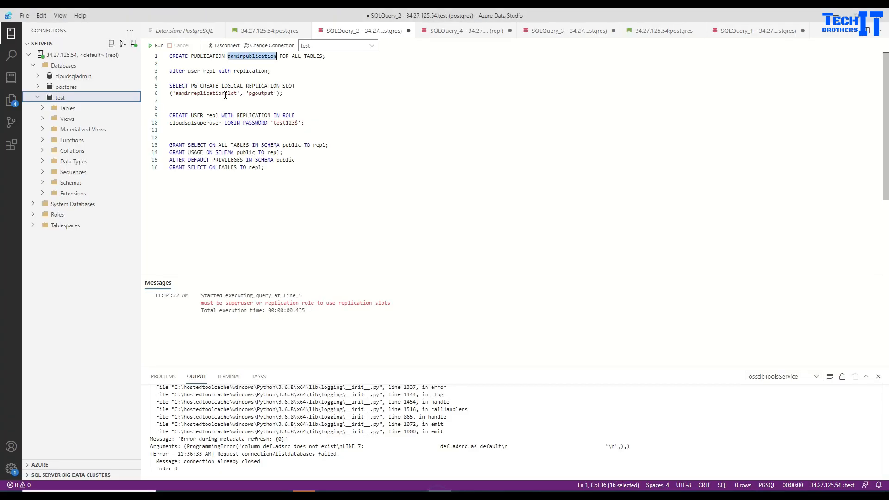
double_click(218, 93)
right_click(227, 94)
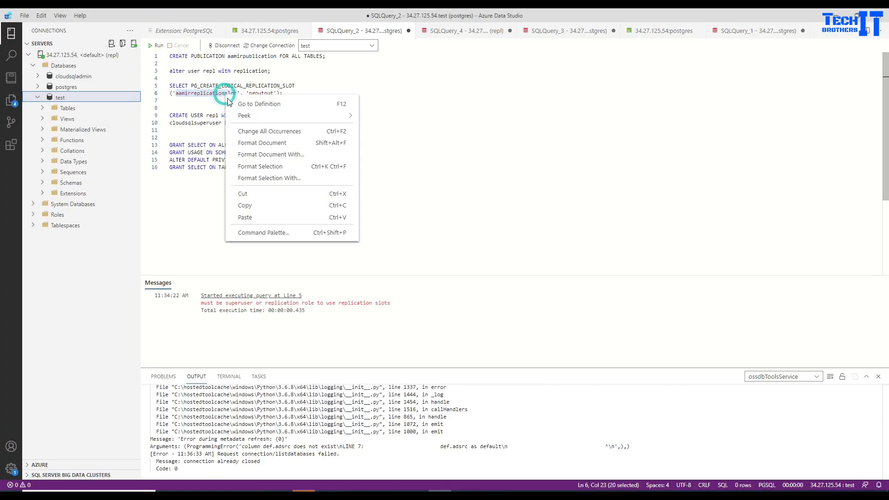
left_click(255, 206)
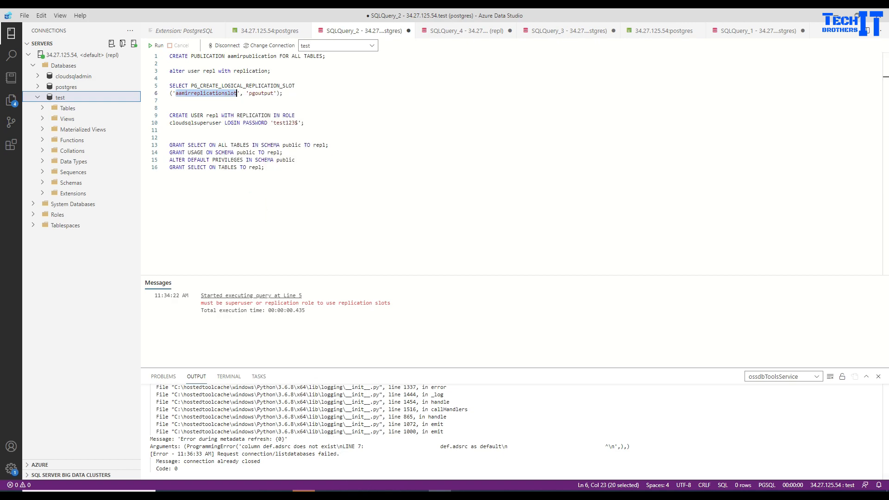
key("alt+Tab")
left_click_drag(320, 191, 246, 198)
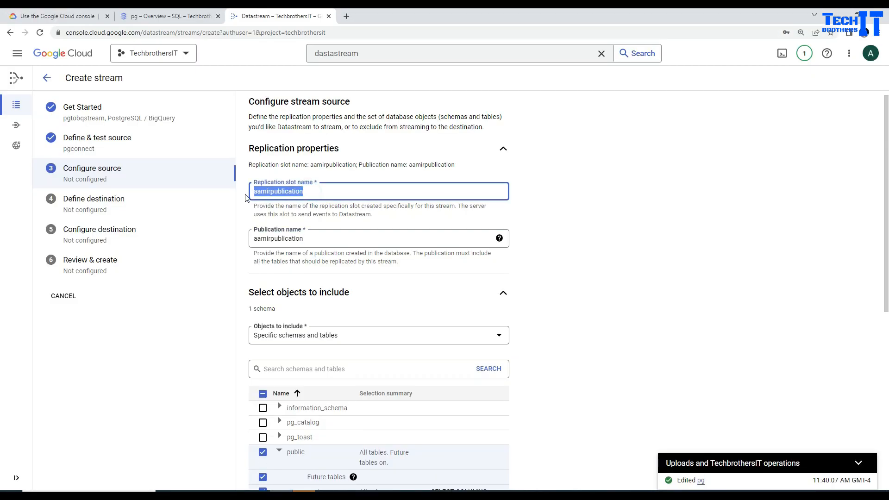
Replace the replication slot name with aamirreplicationslot and save the source settings.
key("ctrl+v")
left_click(622, 293)
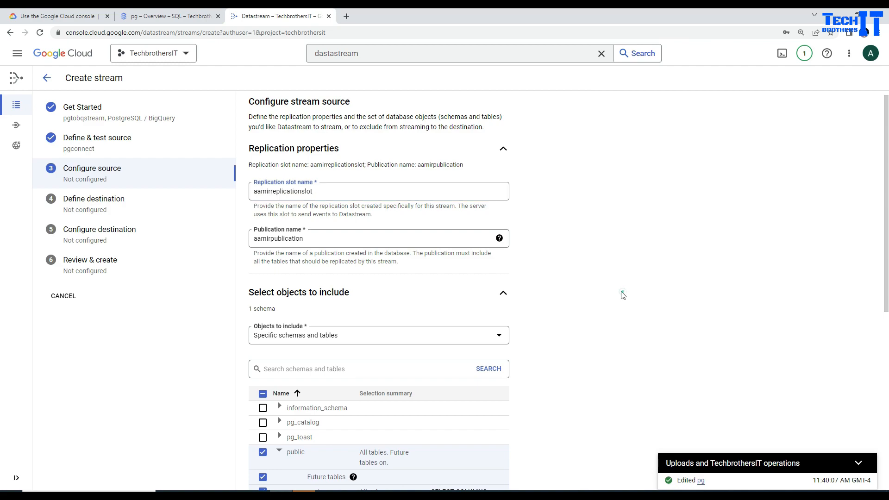
scroll(621, 293, "down", 7)
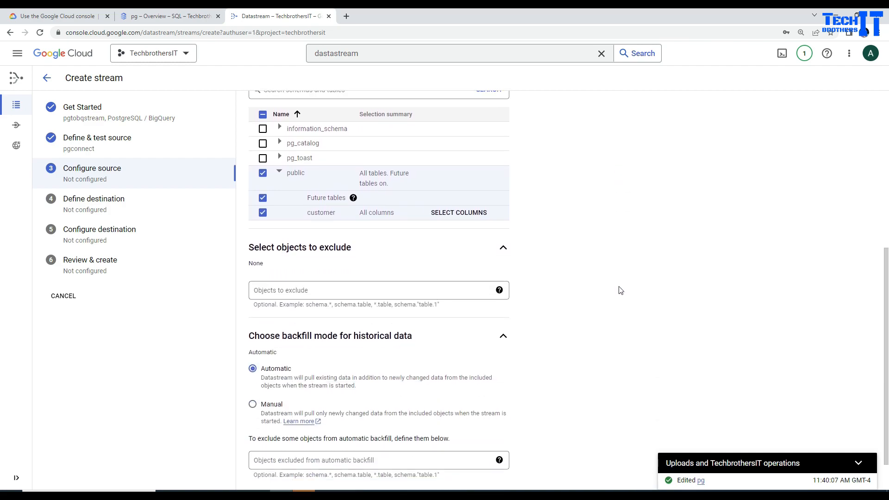
left_click(275, 470)
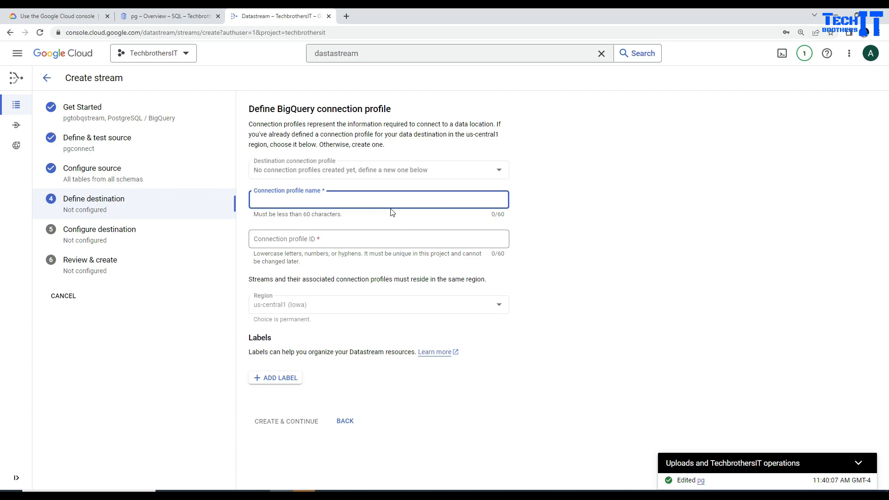
Name the BigQuery connection profile dsbigqueryconn and create it.
type("dsbigqueryconn")
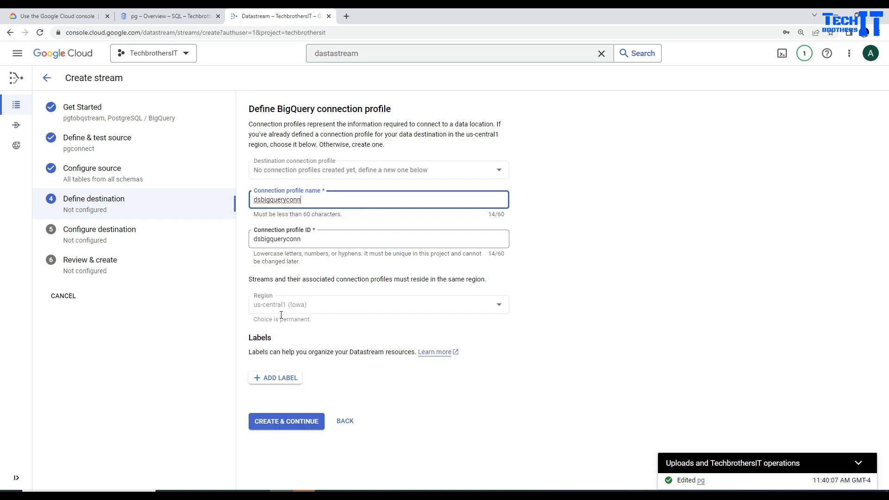
left_click(295, 422)
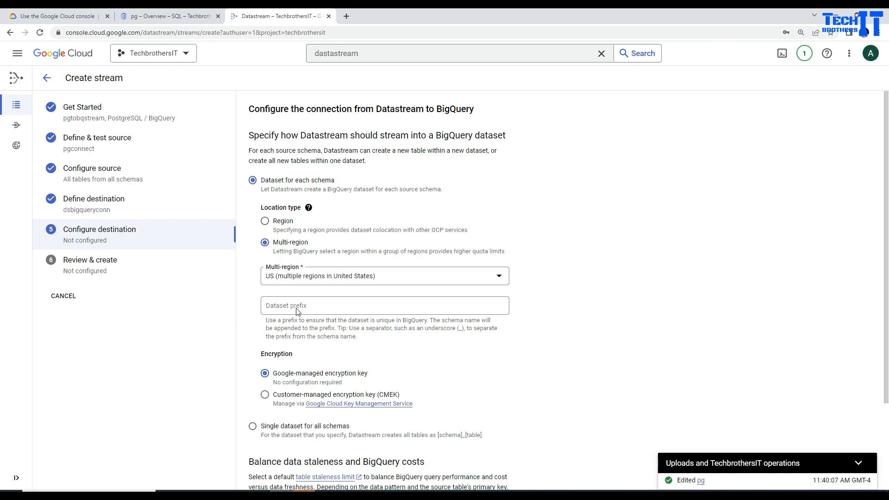
Choose a single dataset for all schemas and check the Dataset list, which is empty.
left_click(330, 308)
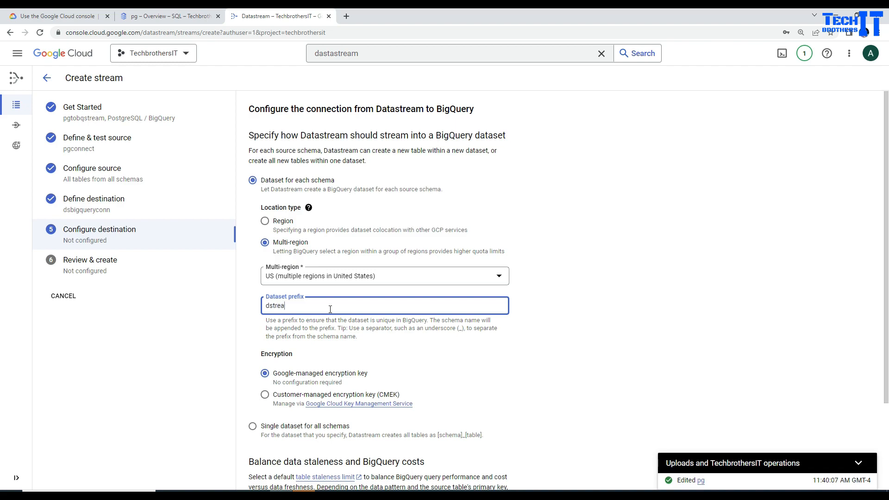
scroll(313, 320, "down", 3)
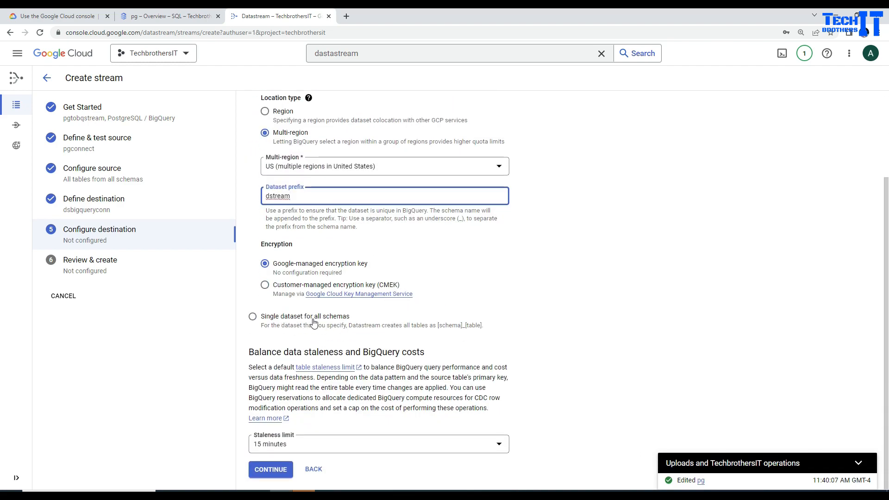
left_click(255, 319)
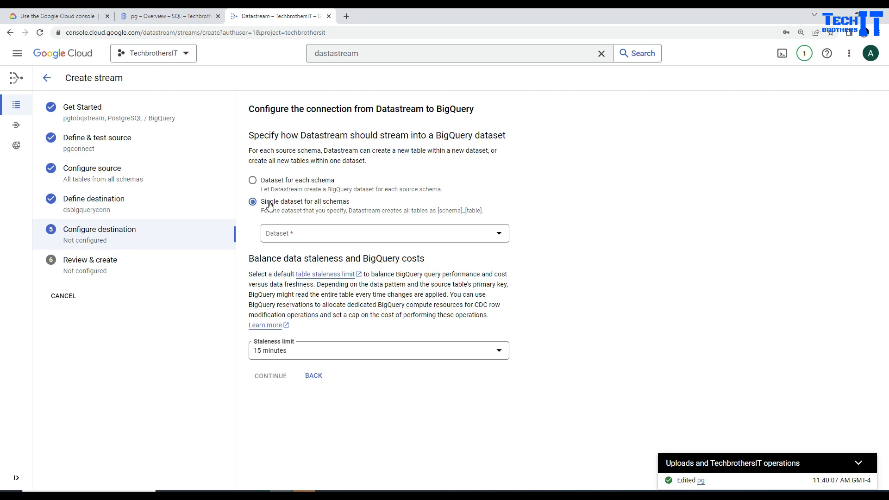
left_click(304, 233)
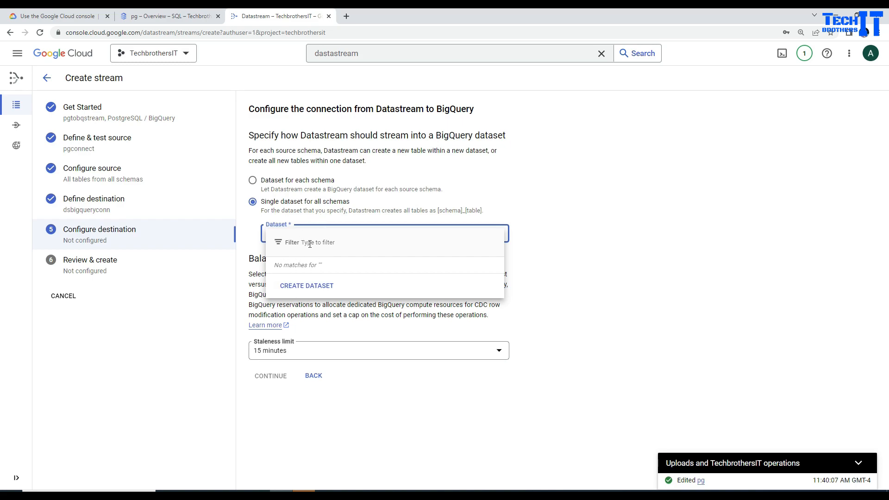
Create the dspostgres dataset in the US multi-region with table expiration left off.
left_click(307, 286)
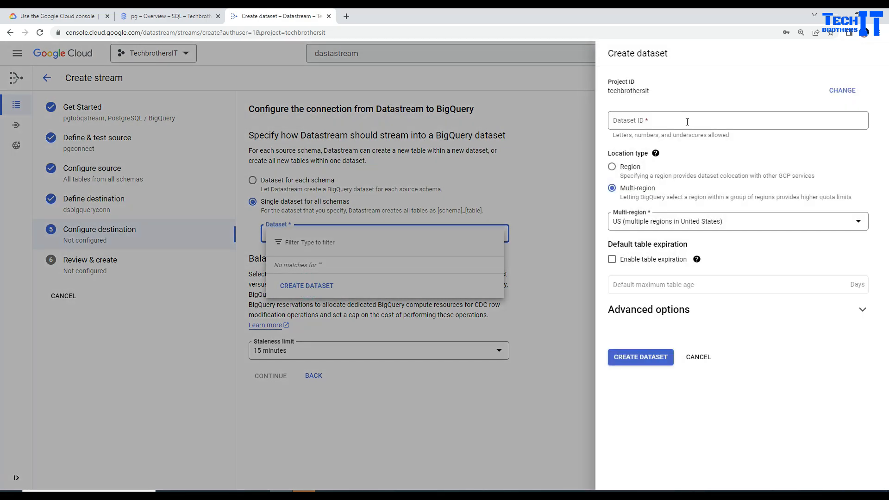
left_click(670, 121)
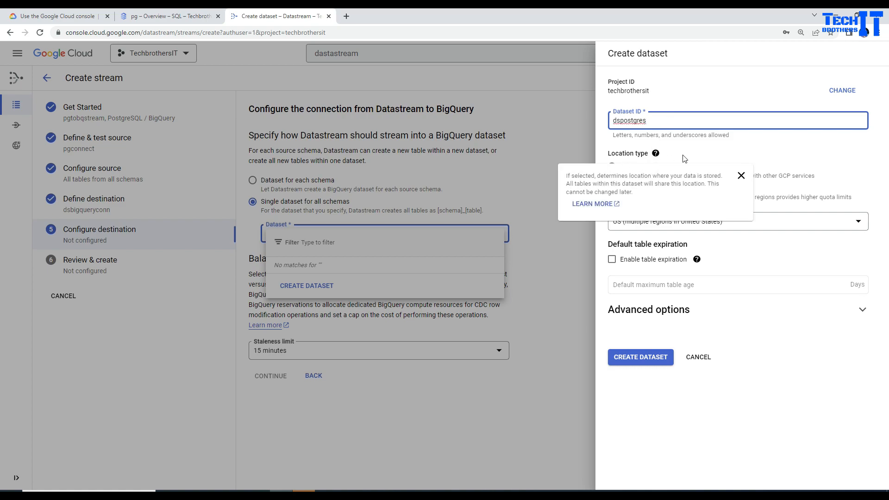
left_click(613, 167)
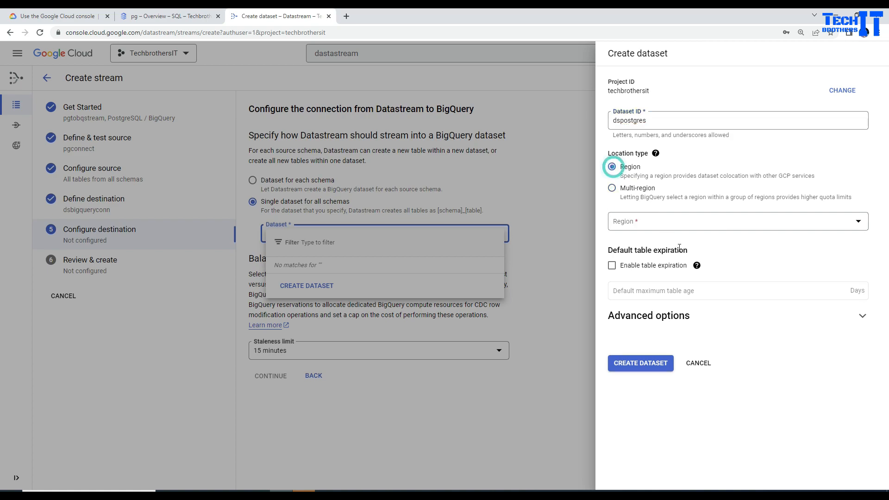
left_click(654, 223)
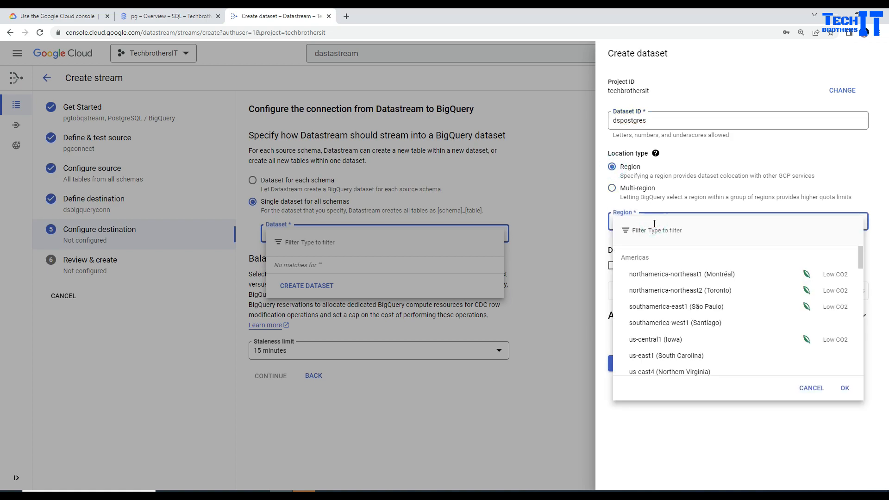
left_click(677, 200)
left_click(613, 188)
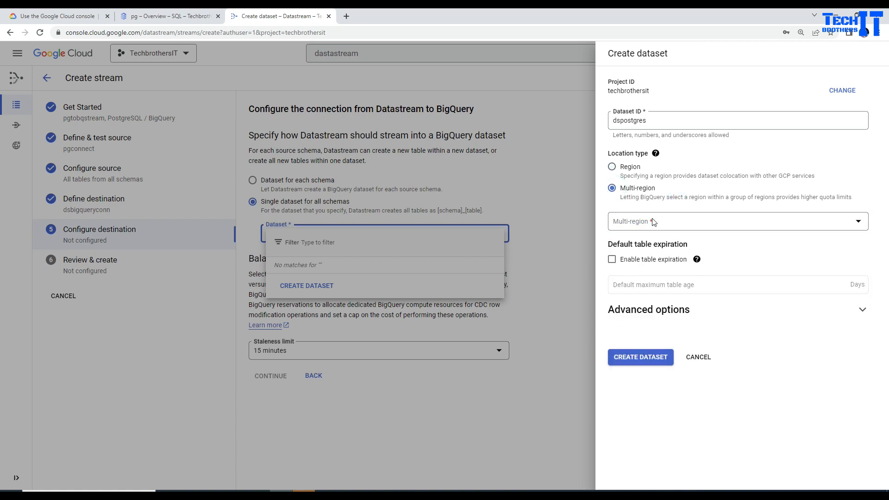
left_click(680, 222)
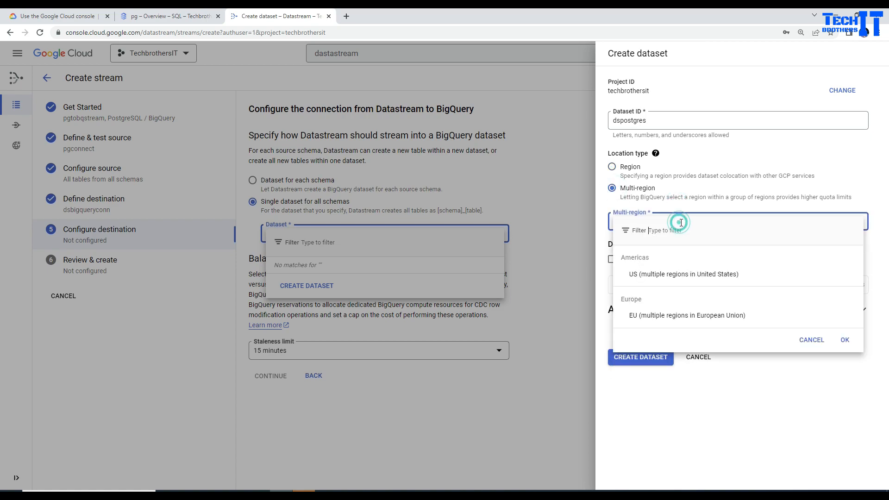
left_click(684, 275)
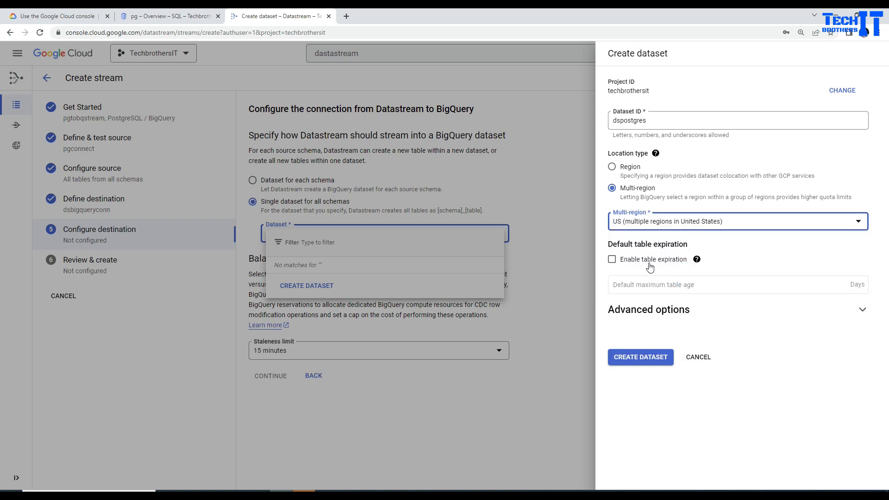
left_click(650, 265)
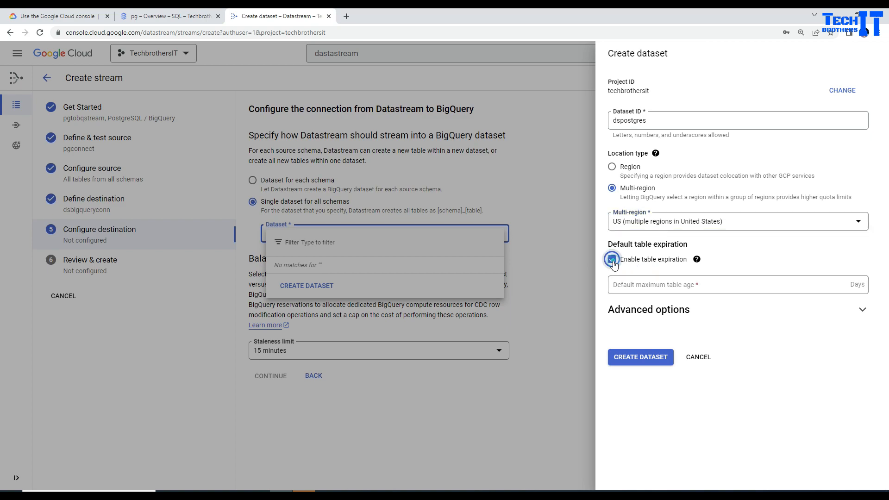
left_click(675, 285)
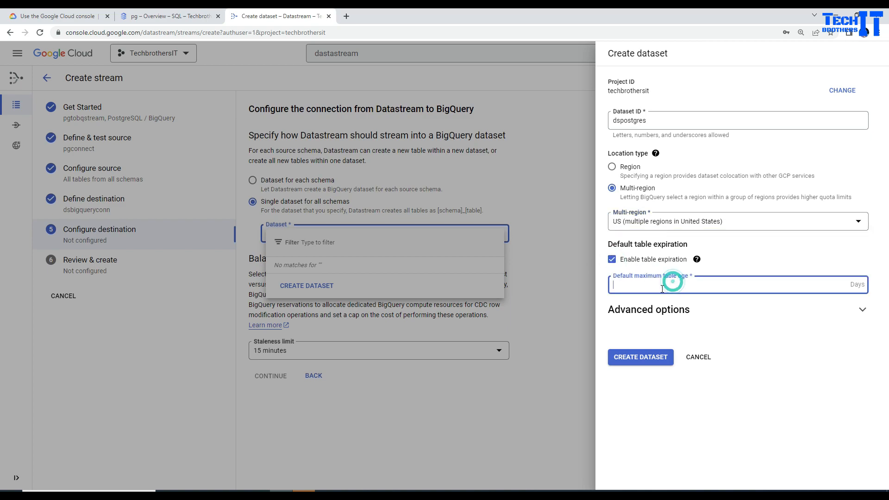
left_click(613, 261)
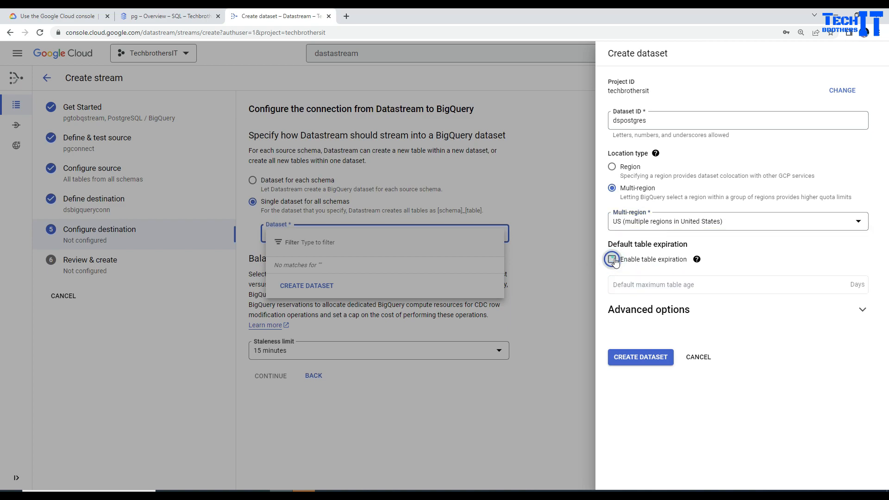
left_click(653, 363)
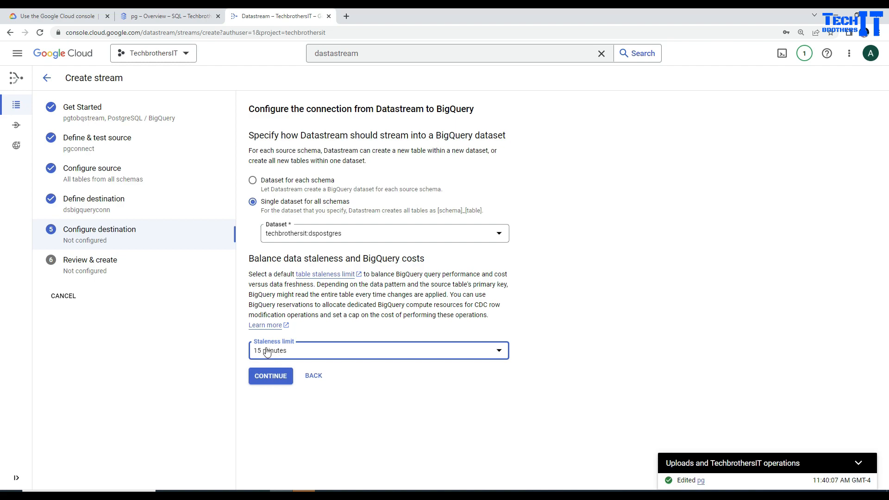
Set the staleness limit to 5 minutes and continue to the review step.
left_click(290, 350)
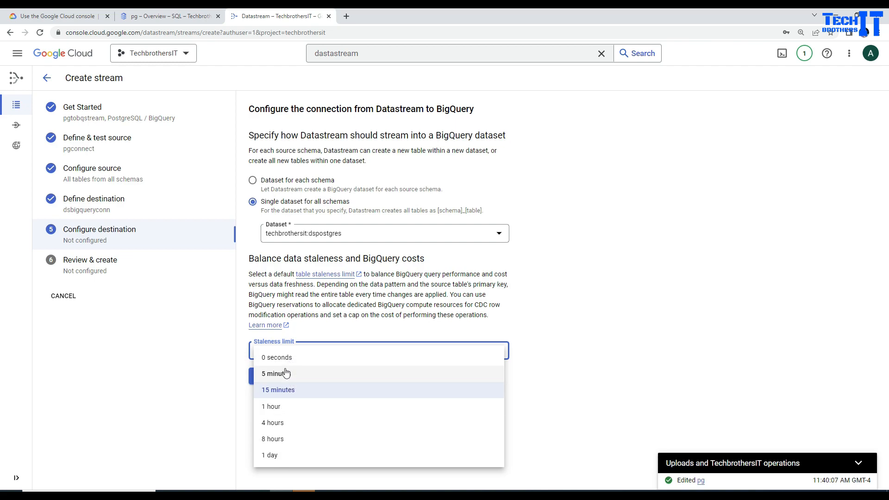
left_click(282, 373)
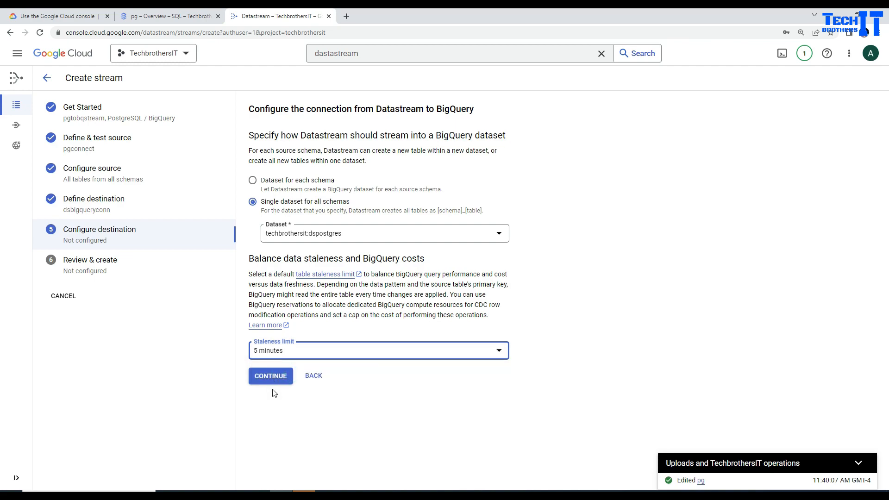
left_click(276, 382)
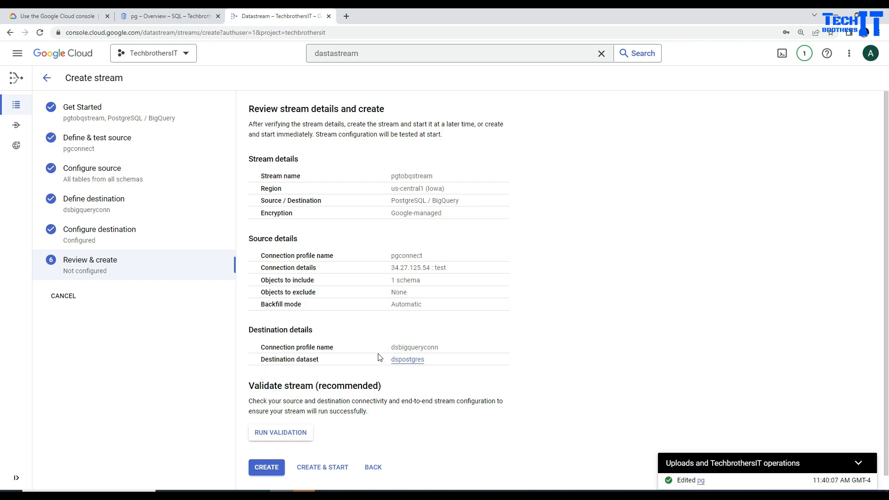
Validate the stream, review the pgconnect source and 1-schema summary, then create and start it.
left_click(291, 433)
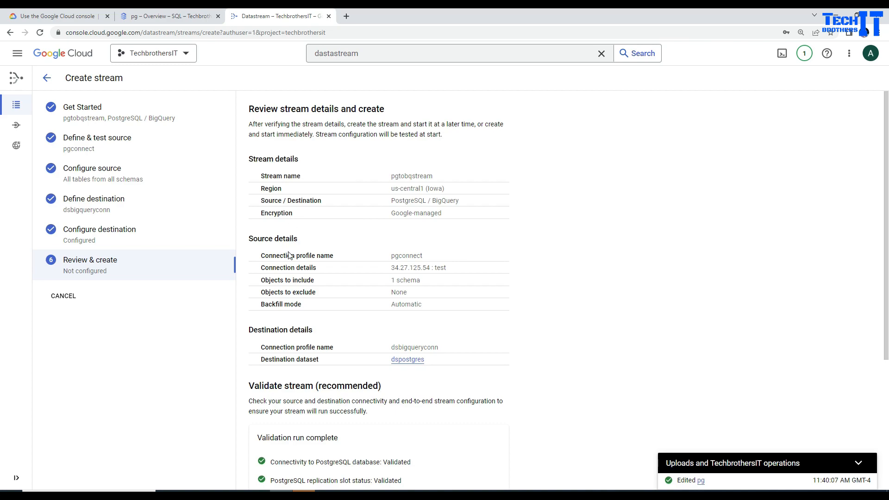
double_click(394, 256)
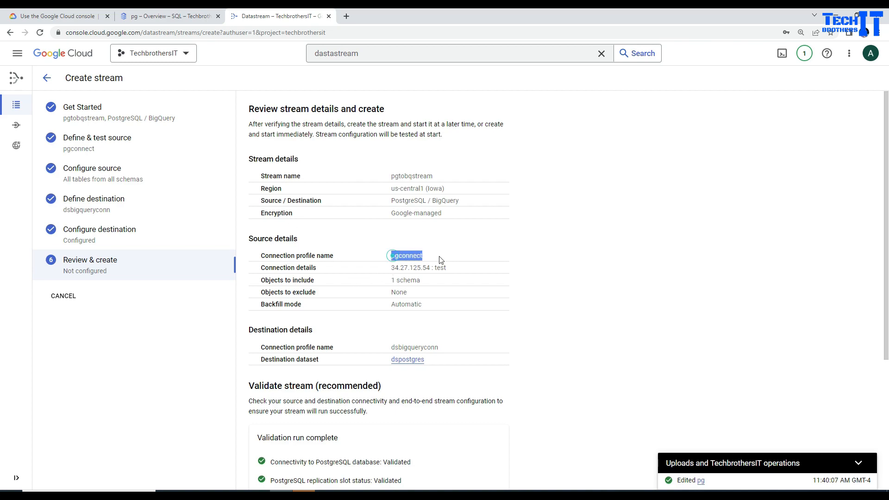
left_click(413, 269)
triple_click(394, 281)
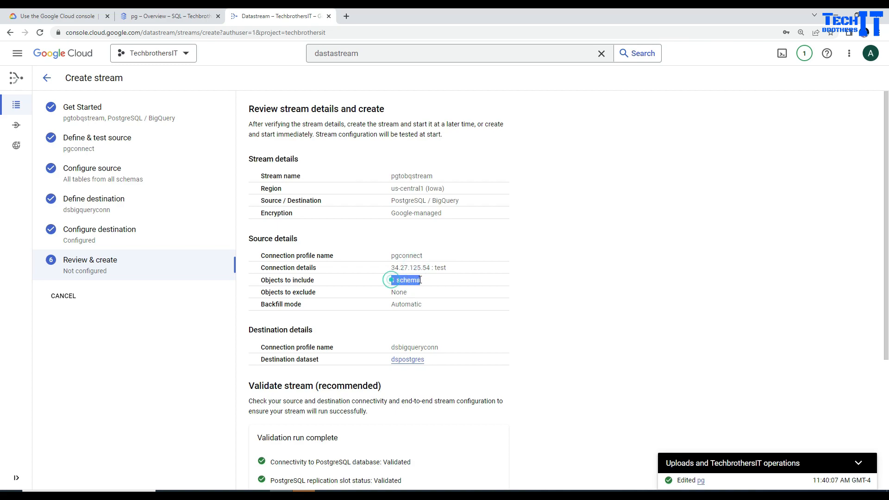
scroll(388, 296, "down", 2)
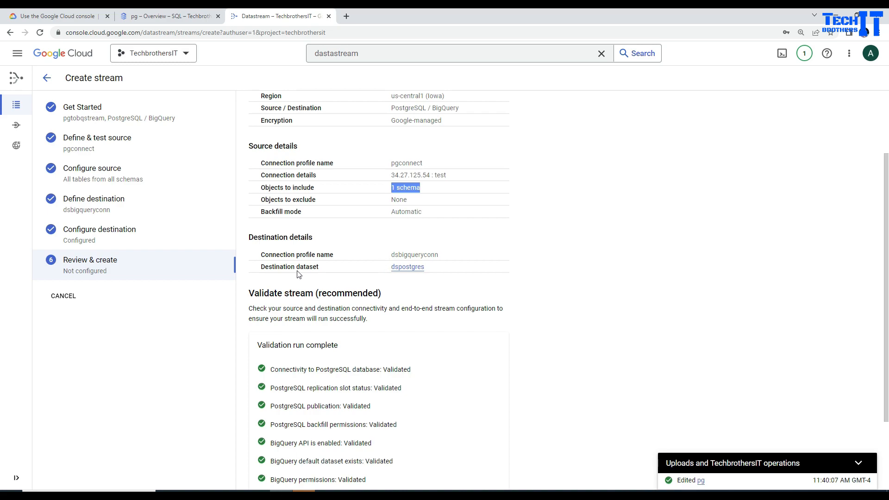
scroll(313, 336, "down", 2)
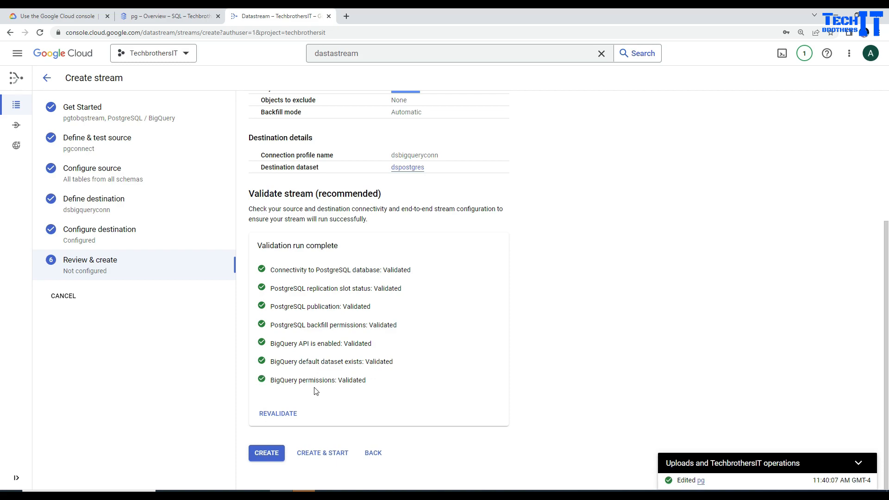
left_click(320, 457)
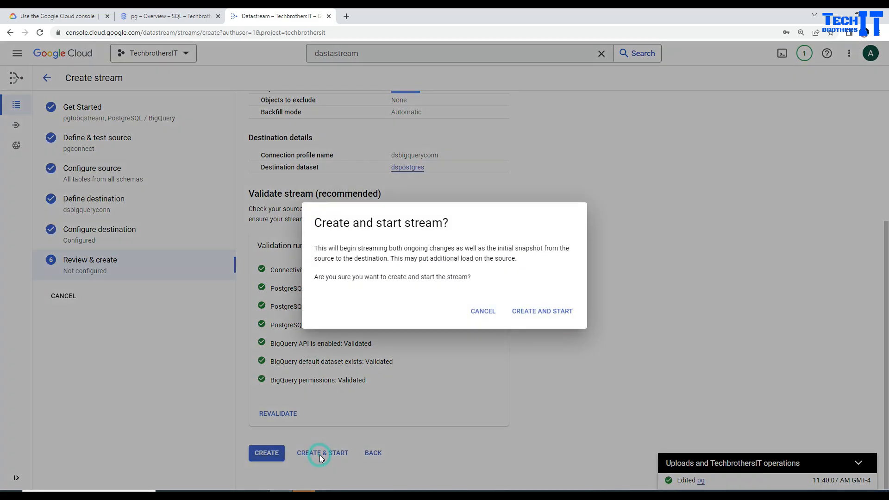
left_click(534, 316)
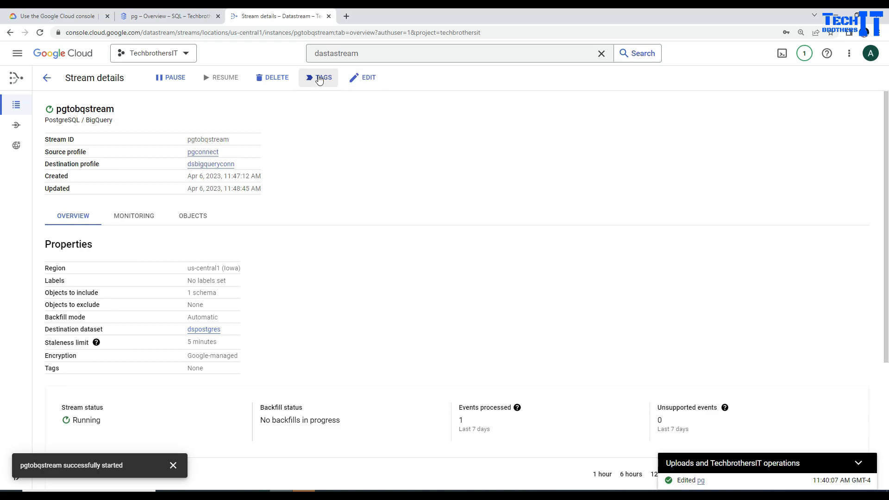
scroll(334, 215, "down", 4)
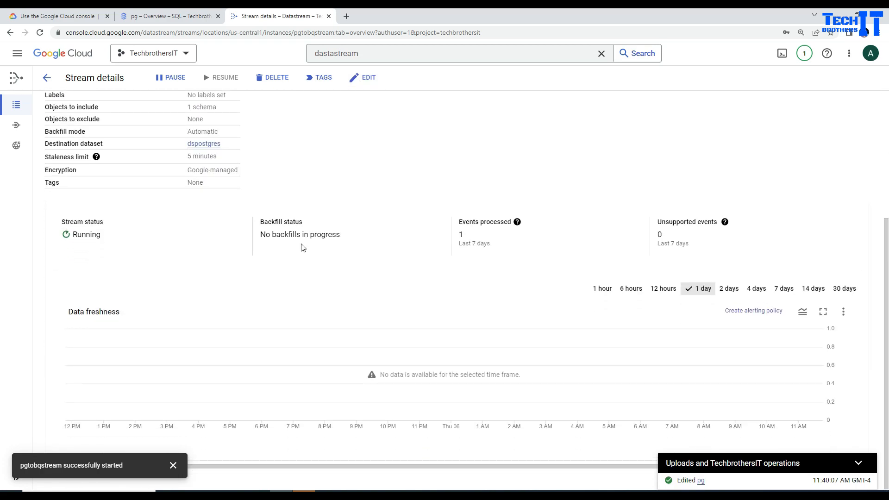
mouse_move(462, 236)
left_click(169, 17)
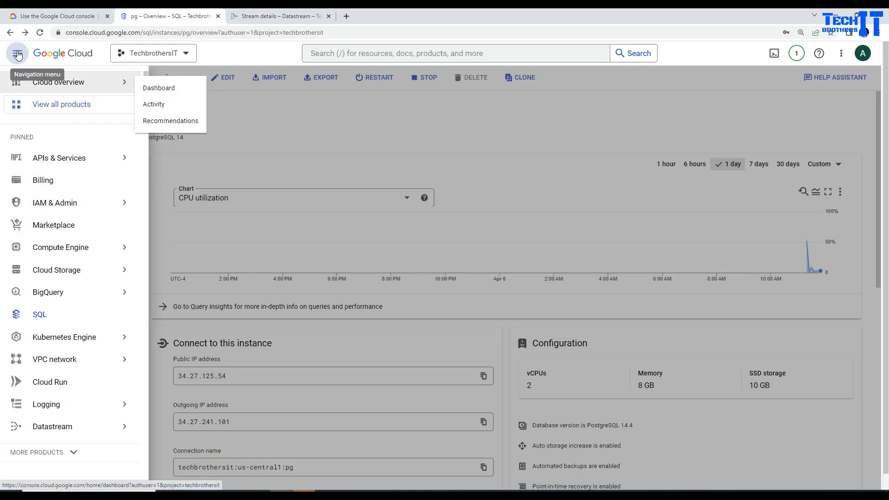
In BigQuery, open a new query draft on techbrothersit > dspostgres > public_customer.
left_click(53, 296)
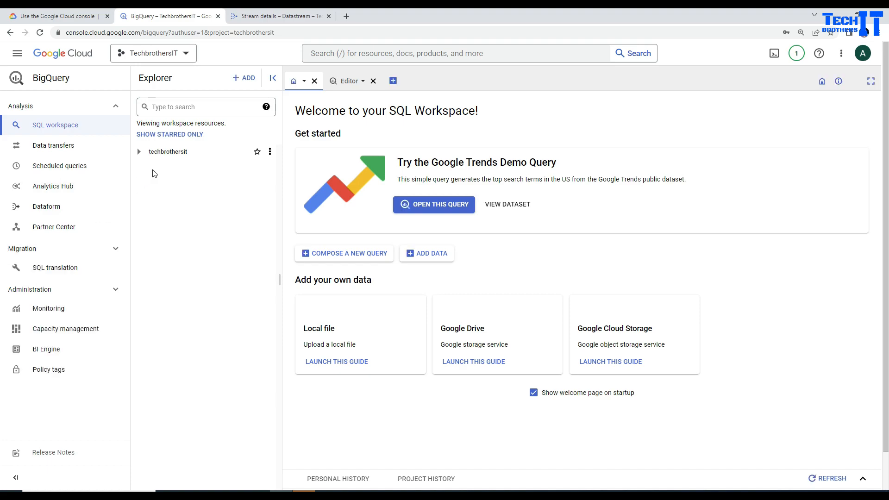
left_click(140, 154)
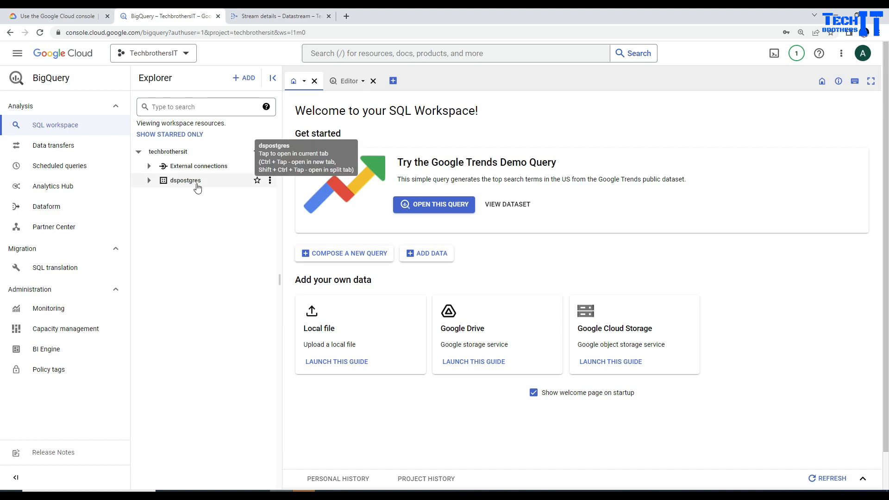
left_click(148, 181)
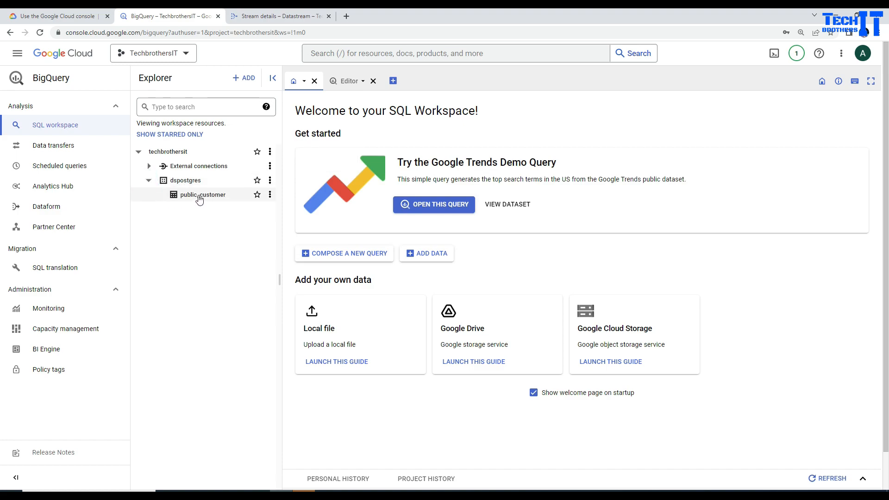
left_click(269, 197)
mouse_move(298, 231)
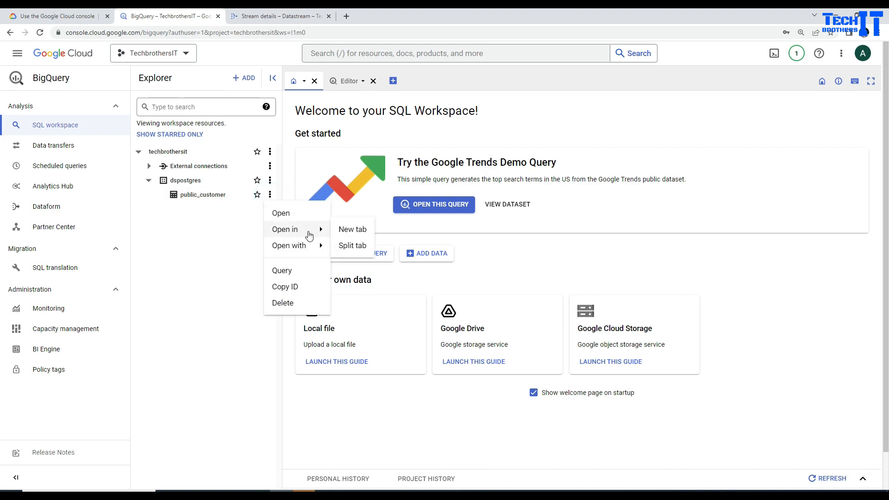
left_click(290, 276)
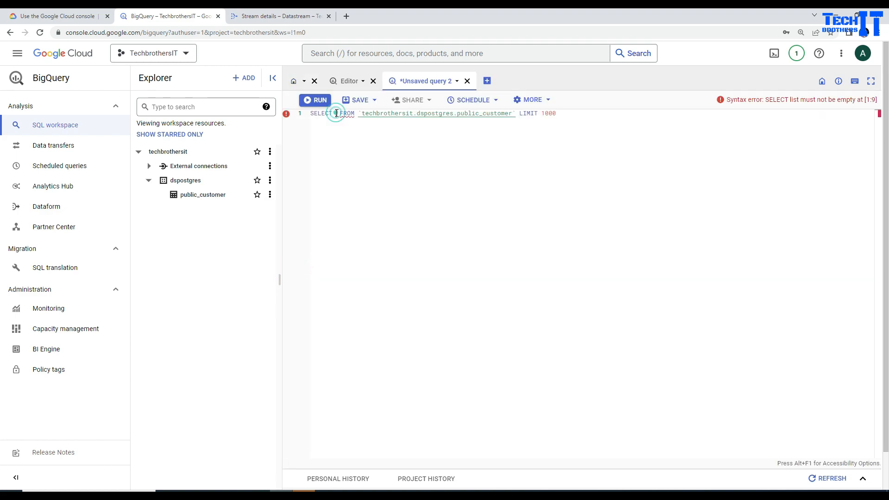
Run SELECT * on public_customer and widen the is_deleted and source_timestamp columns to read the row.
type("*")
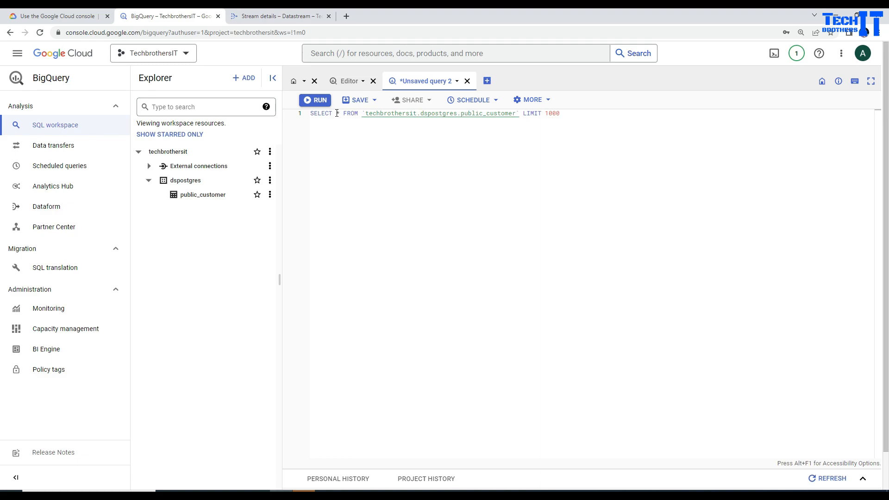
left_click(319, 101)
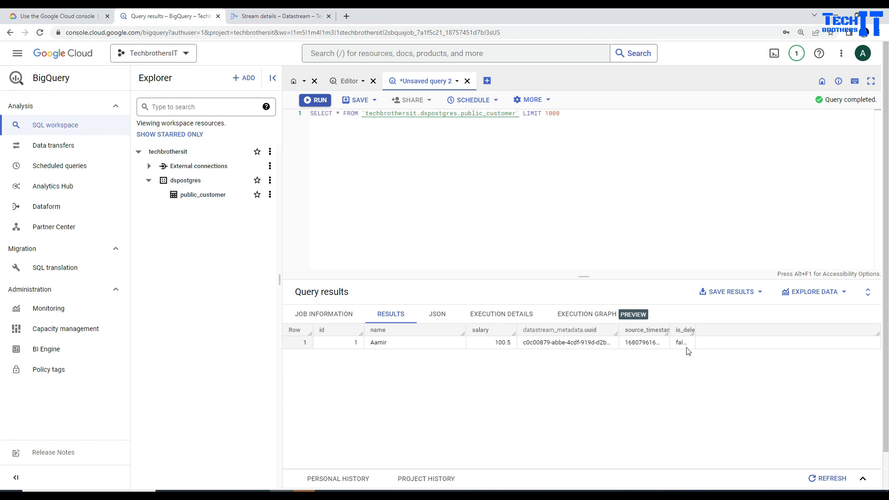
double_click(695, 329)
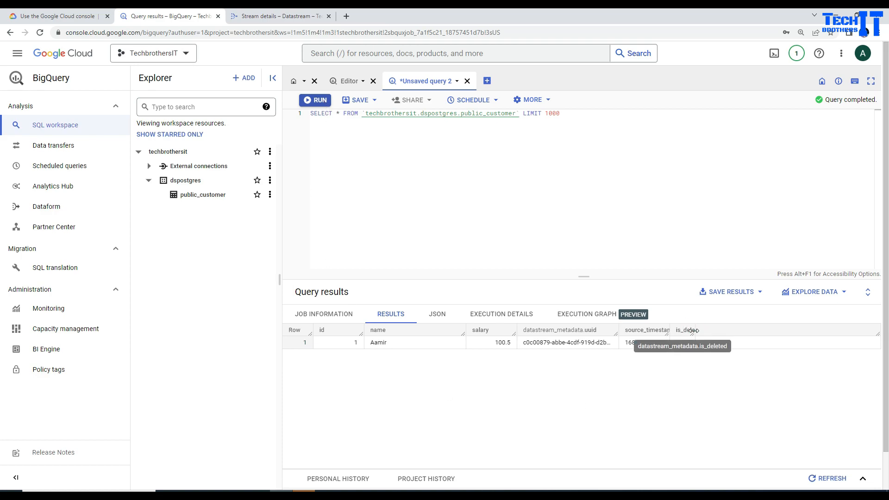
left_click(342, 346)
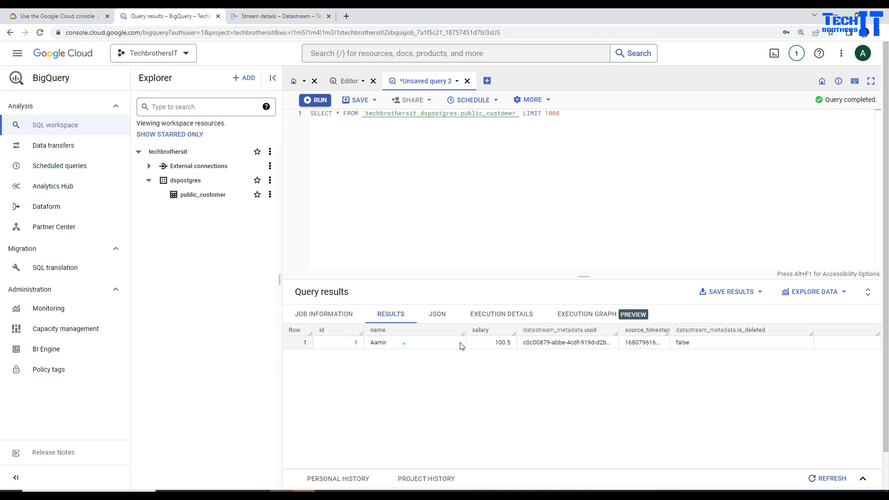
left_click(485, 343)
double_click(668, 333)
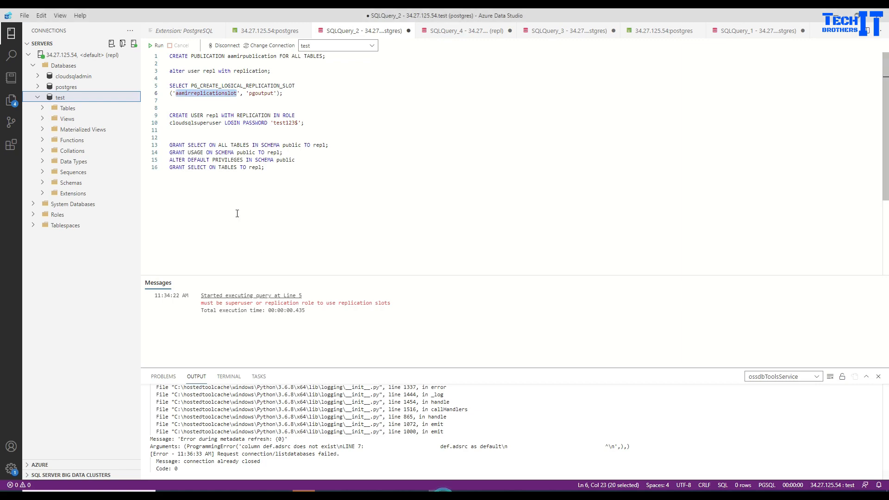
Find the customer script tab in Azure Data Studio and copy its insert and select statements (lines 5–7).
left_click(443, 31)
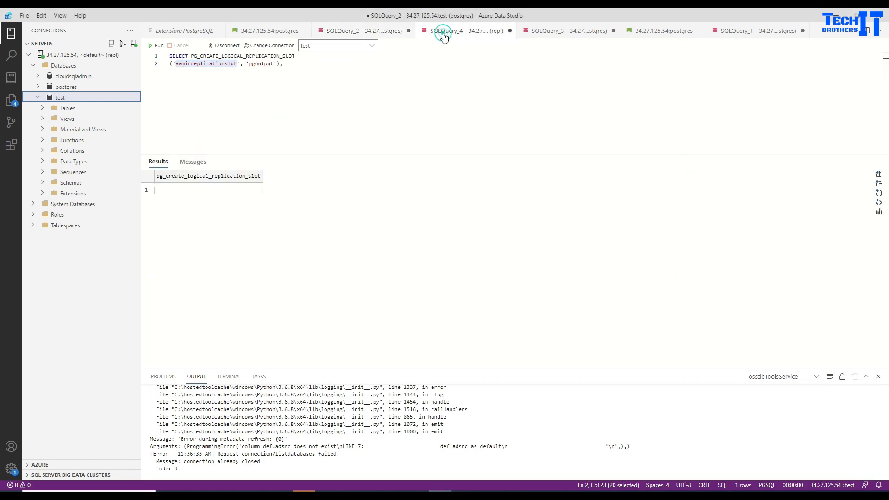
left_click(551, 32)
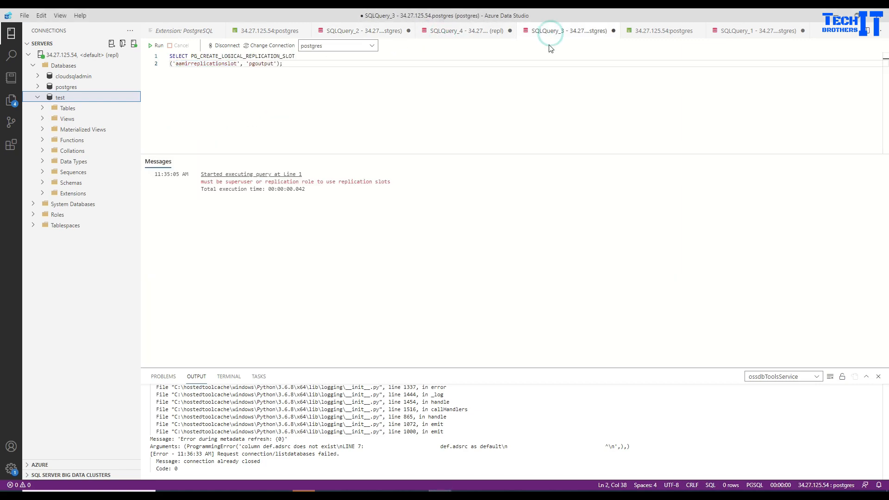
left_click(655, 33)
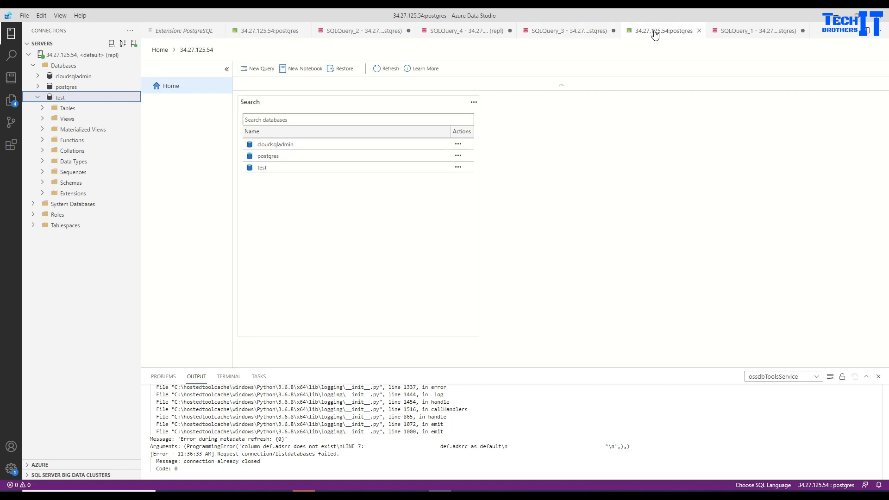
left_click(764, 33)
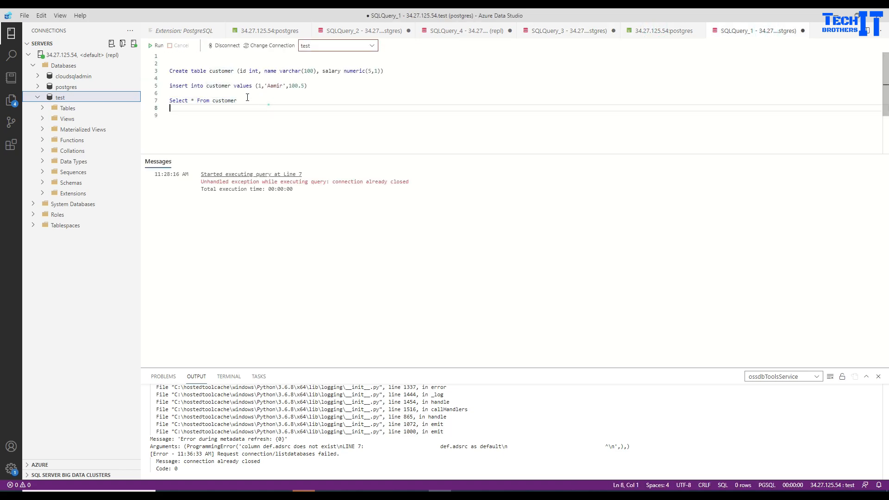
left_click_drag(264, 102, 170, 88)
right_click(170, 88)
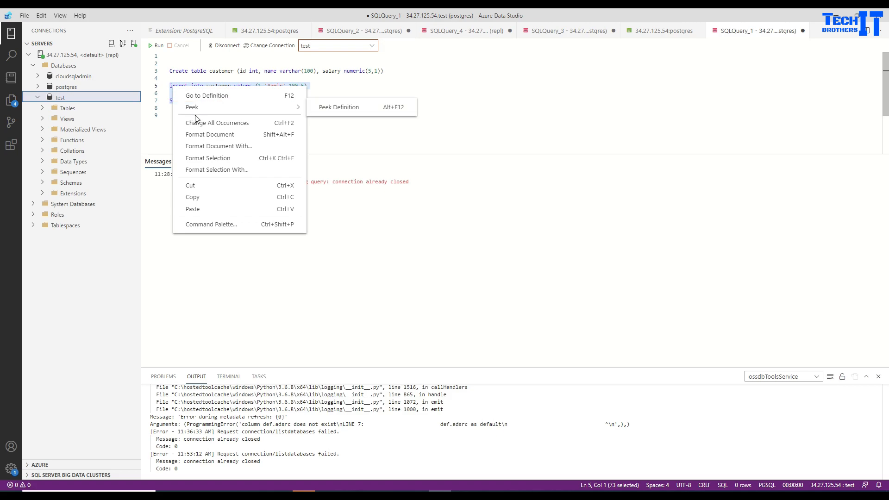
left_click(197, 198)
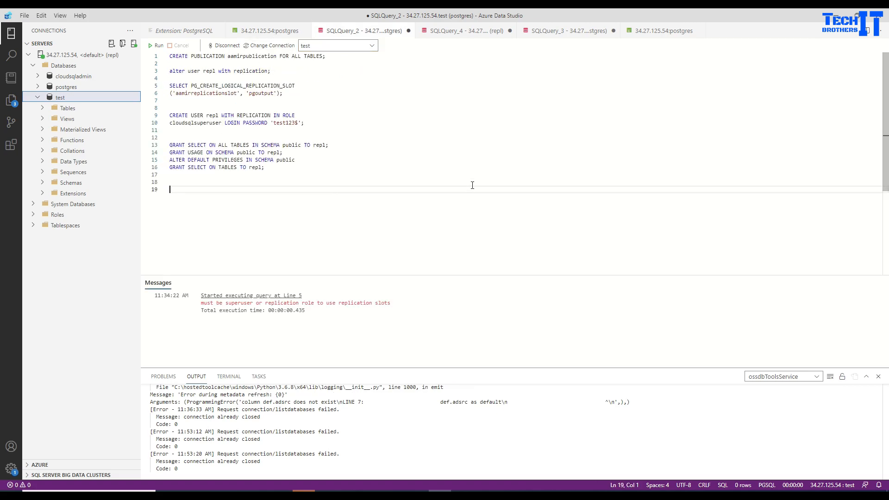
Run the line 22 insert statement to add customer 2.
left_click_drag(314, 212, 169, 211)
left_click(158, 45)
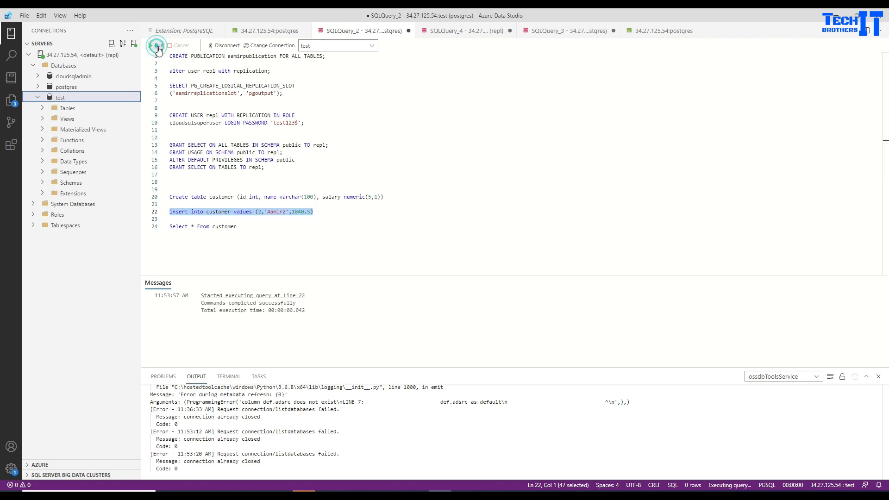
left_click(250, 228)
Duplicate the insert onto line 24 and change its values to (3,'lisa',200.5).
left_click_drag(325, 213, 169, 212)
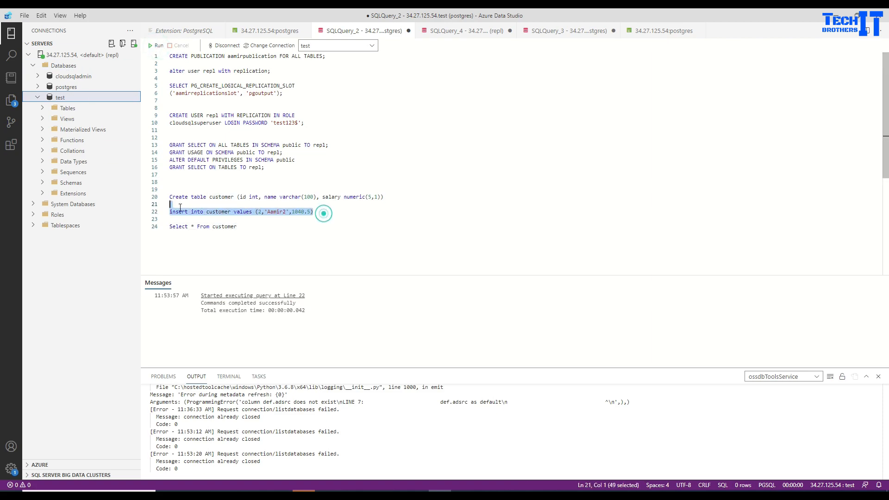
right_click(171, 213)
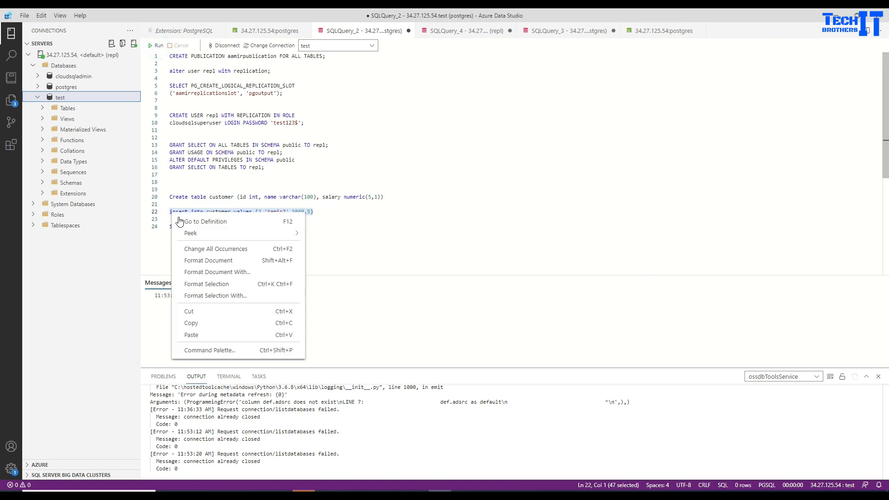
left_click(198, 323)
left_click(325, 211)
key("Return")
key("Return")
key("ctrl+v")
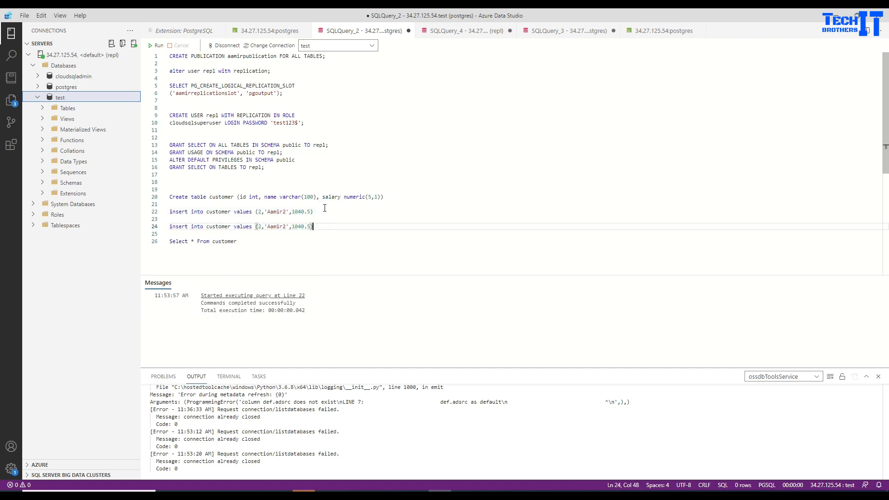
double_click(260, 228)
type("3")
double_click(275, 228)
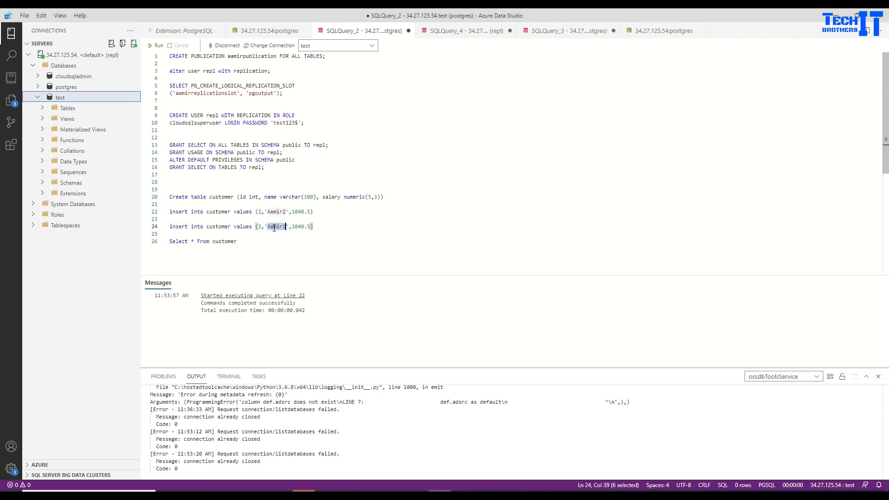
type("Lisa")
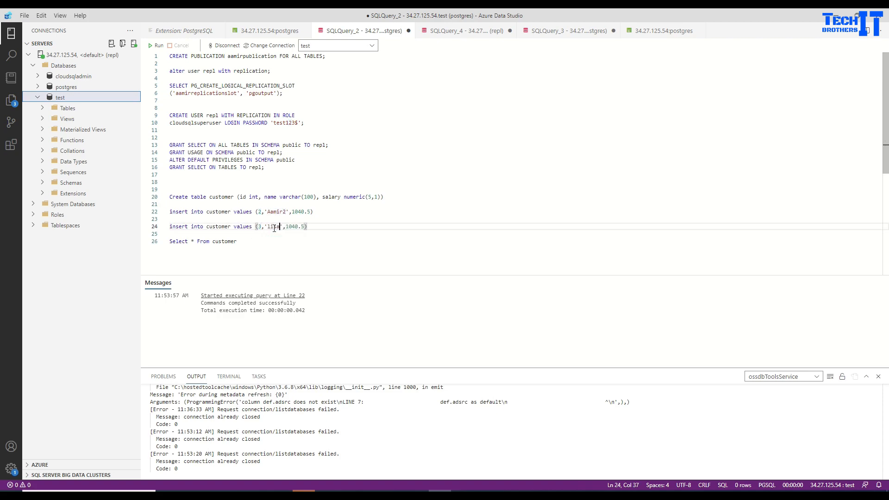
double_click(292, 227)
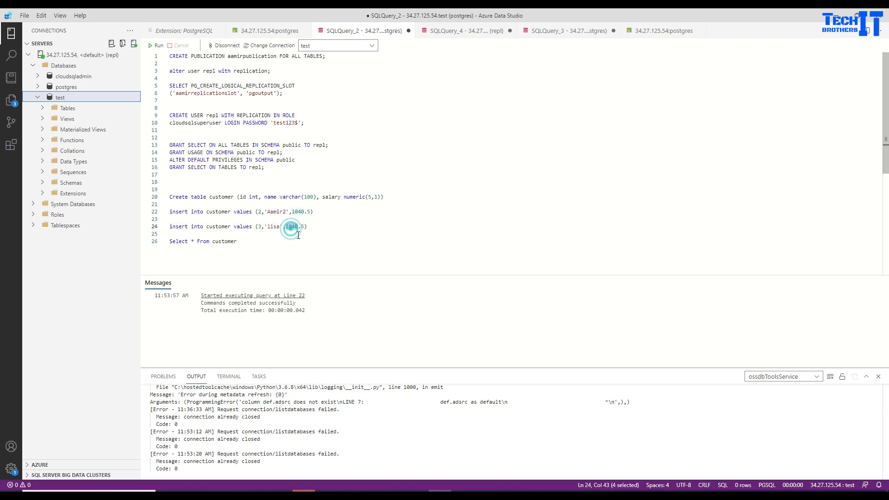
type("200")
Run the editor's statement, which fails because customer lacks a replica identity for deletes.
left_click(320, 229)
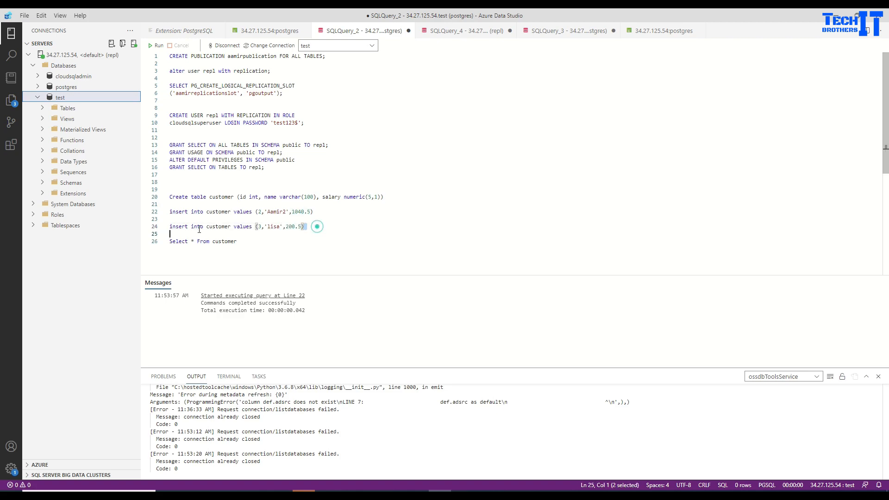
key("shift+Home")
left_click(156, 46)
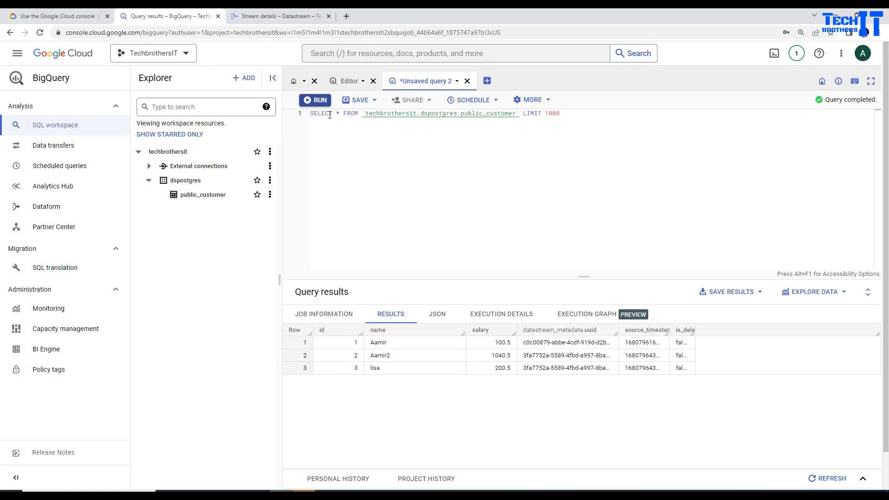
Re-run the public_customer query and widen is_deleted to confirm all three rows show false.
left_click(320, 101)
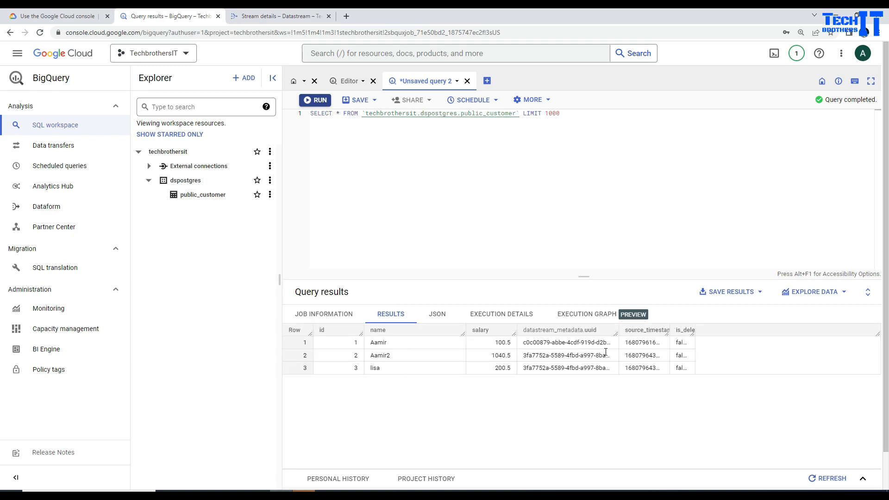
double_click(693, 330)
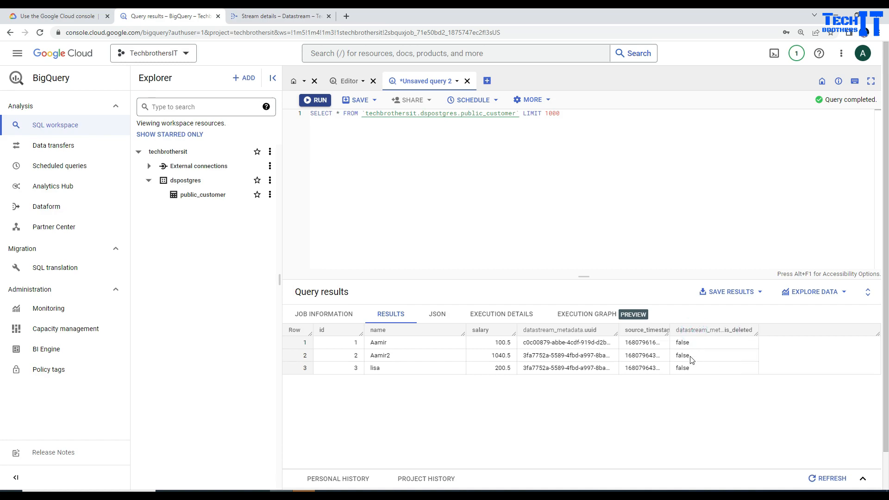
double_click(683, 342)
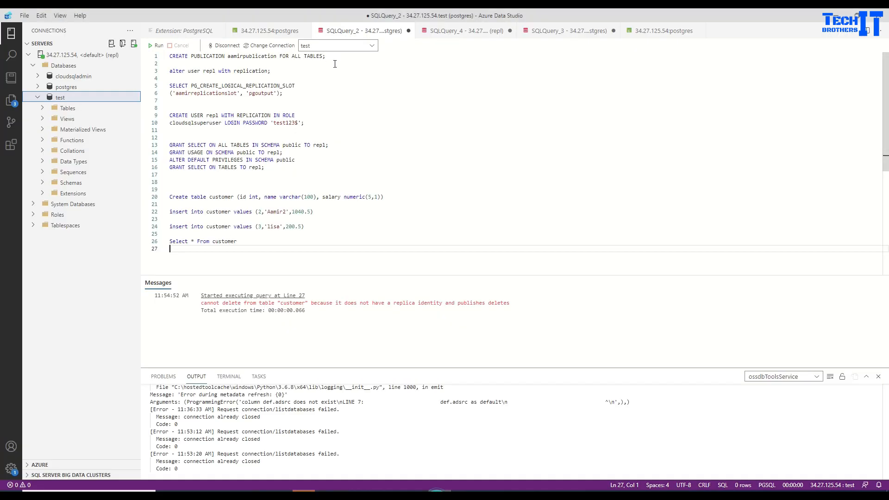
Review the CREATE PUBLICATION, CREATE USER, replication slot and GRANT statements in the setup script.
left_click(334, 145)
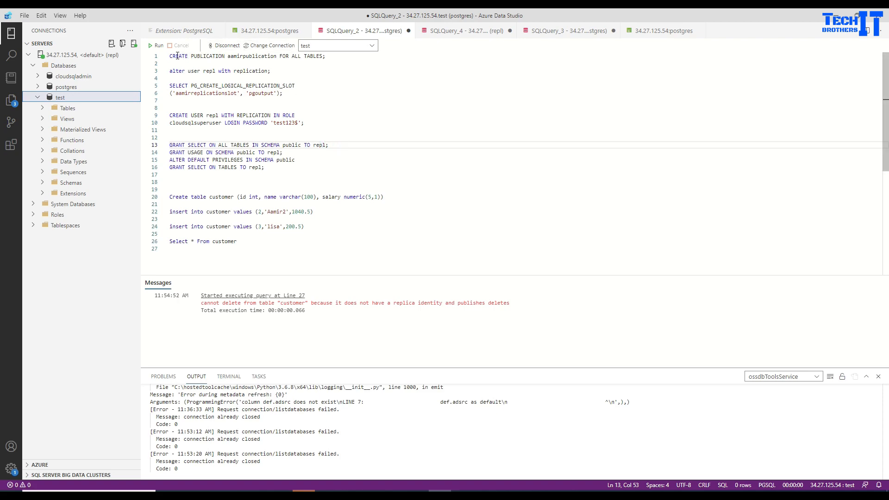
left_click_drag(170, 56, 325, 57)
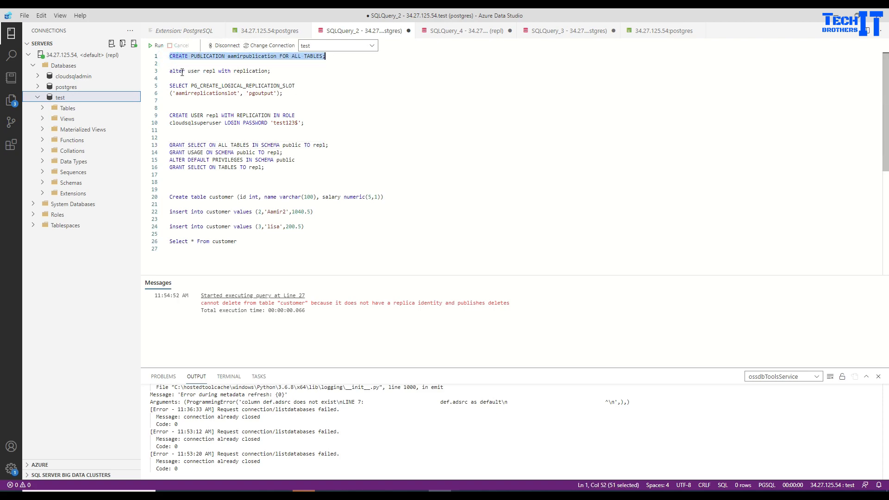
left_click(210, 118)
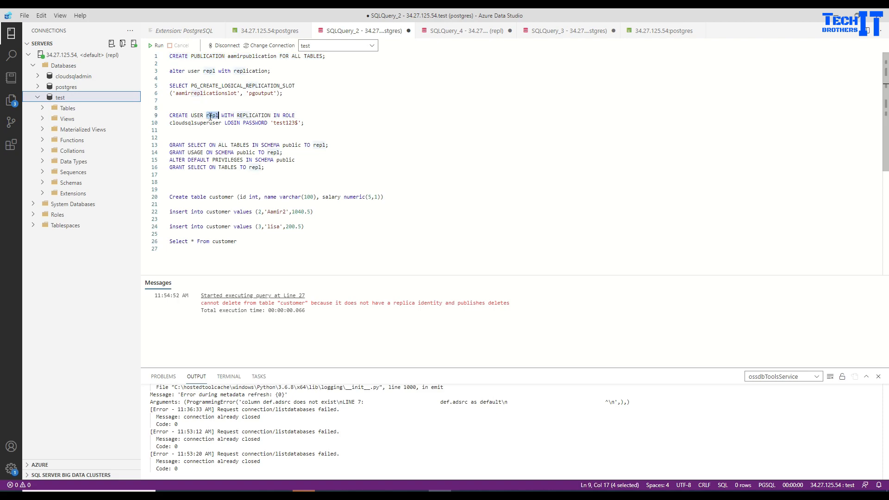
double_click(251, 116)
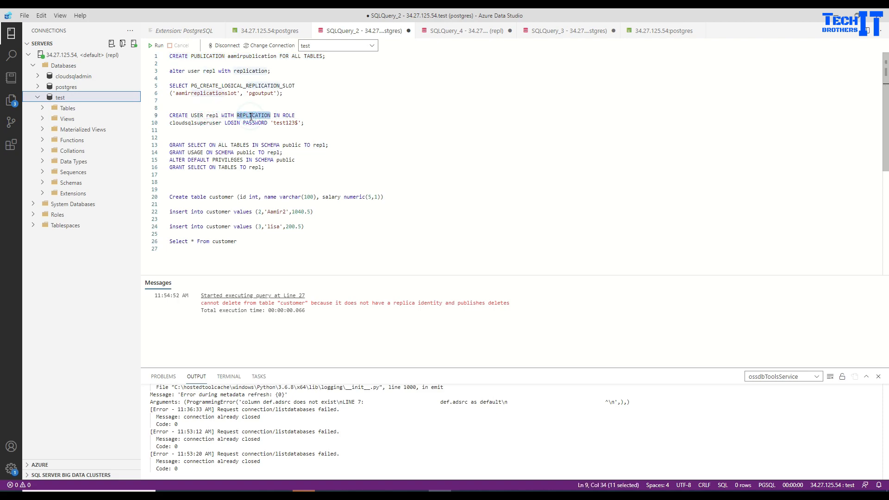
left_click(227, 91)
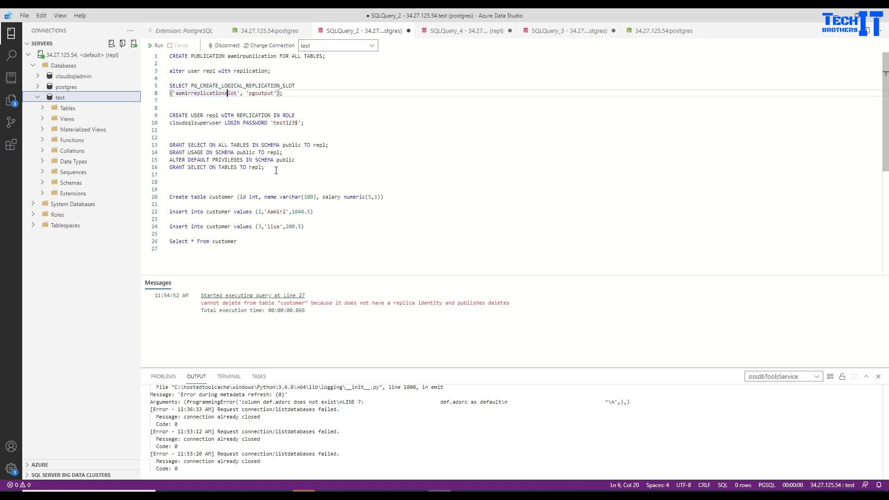
left_click(282, 146)
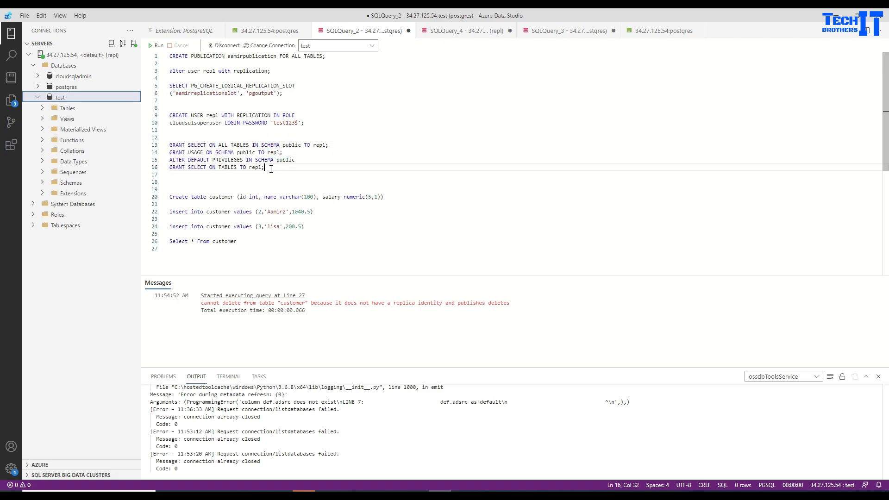
left_click_drag(265, 167, 170, 150)
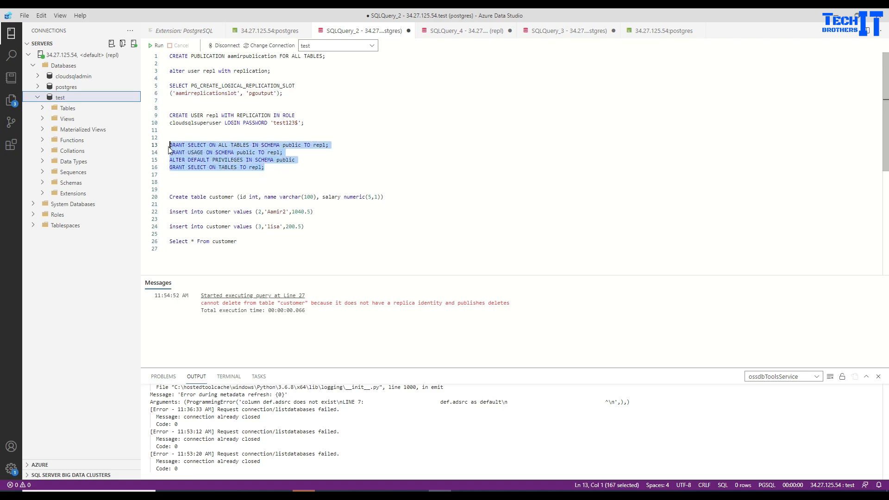
left_click(225, 168)
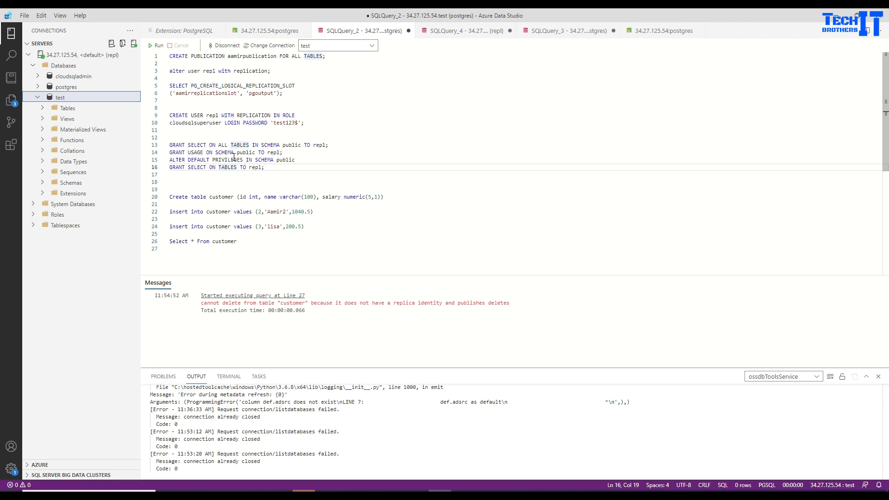
left_click_drag(274, 168, 157, 58)
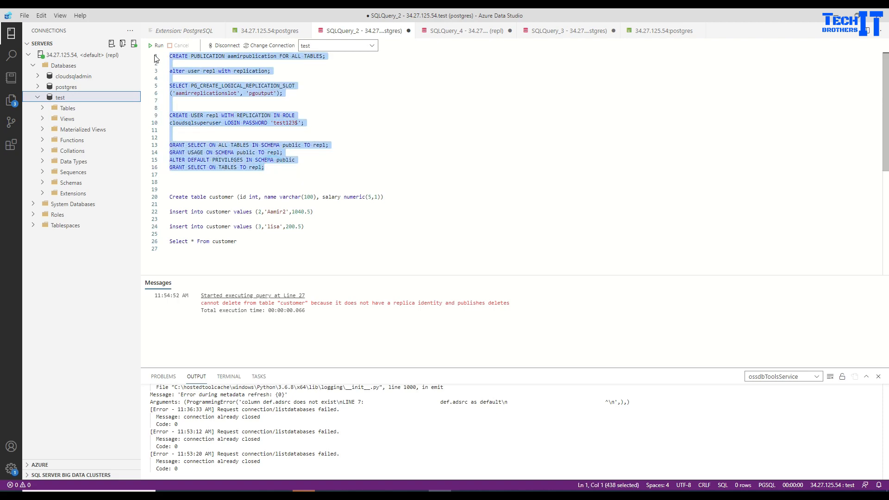
Re-examine the ALTER USER repl WITH REPLICATION, CREATE USER and replication slot statements.
left_click(198, 78)
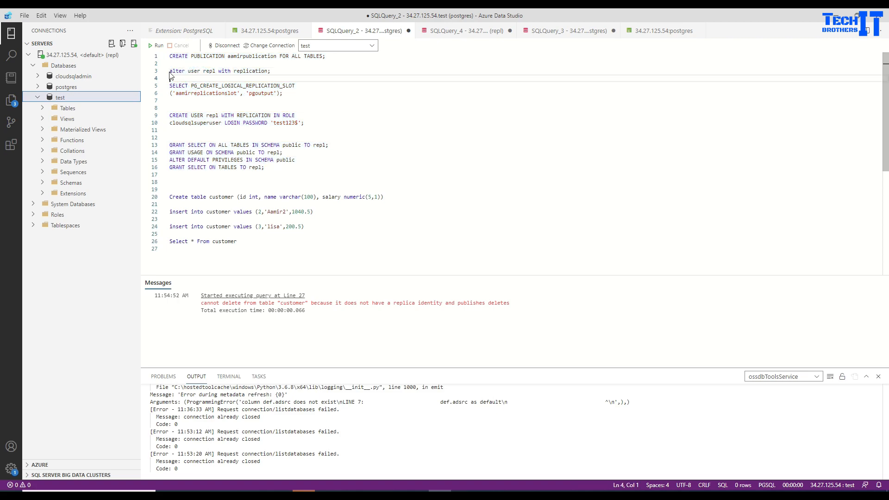
key("Left")
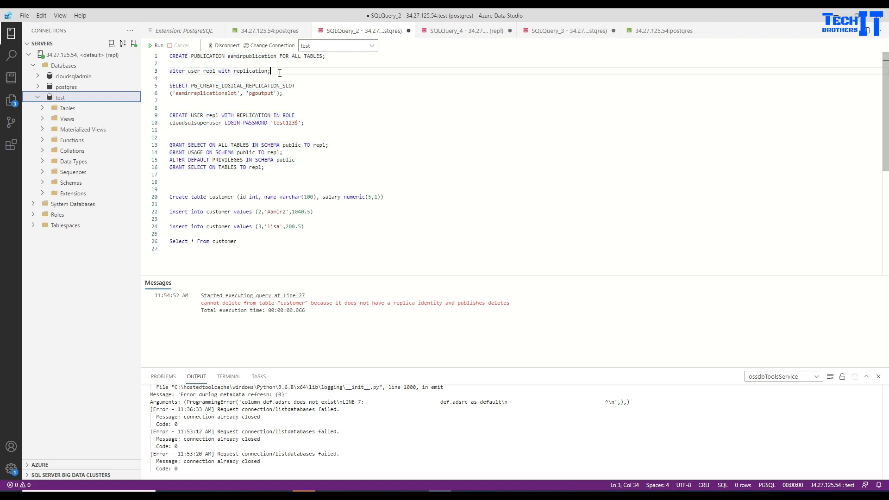
left_click_drag(280, 72, 170, 71)
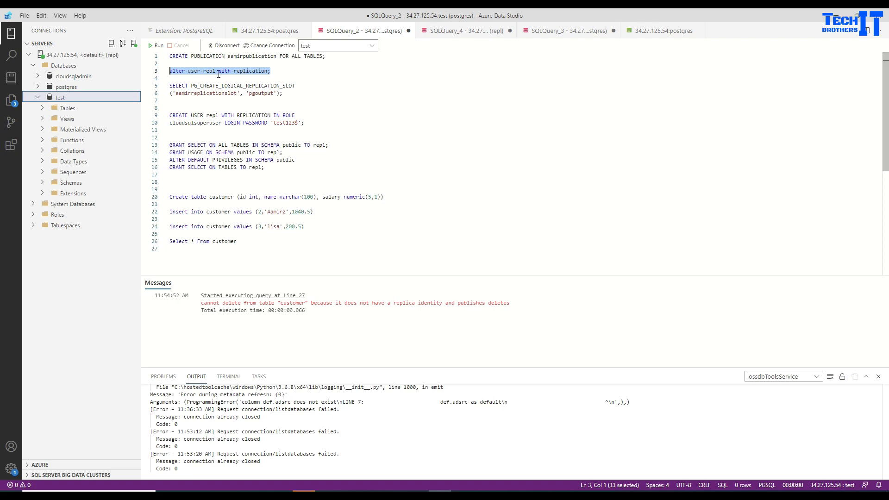
left_click(253, 119)
left_click(306, 123)
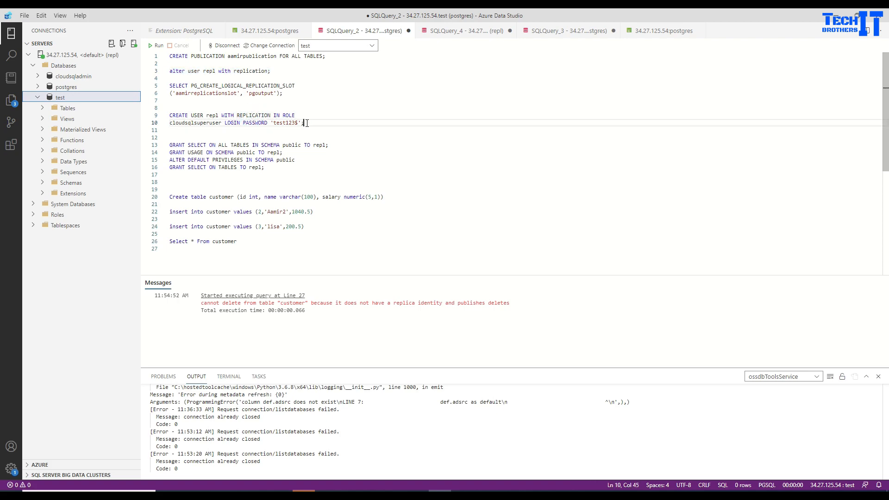
left_click_drag(307, 123, 165, 117)
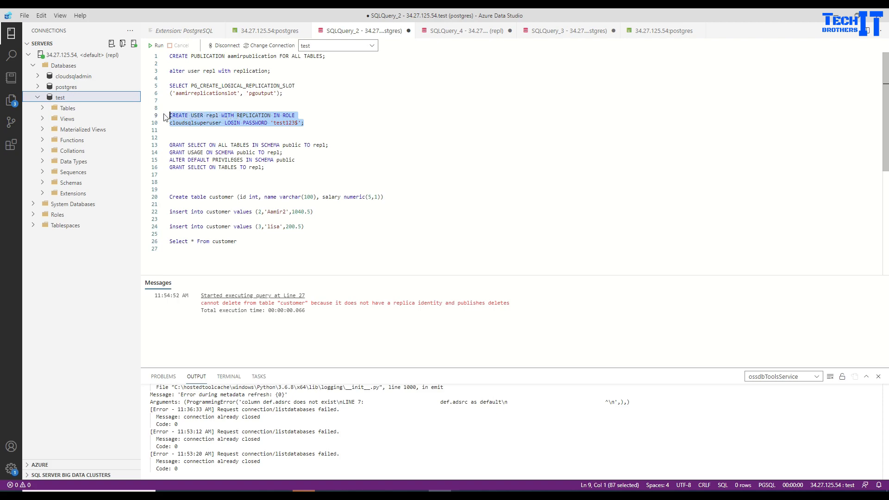
left_click(194, 95)
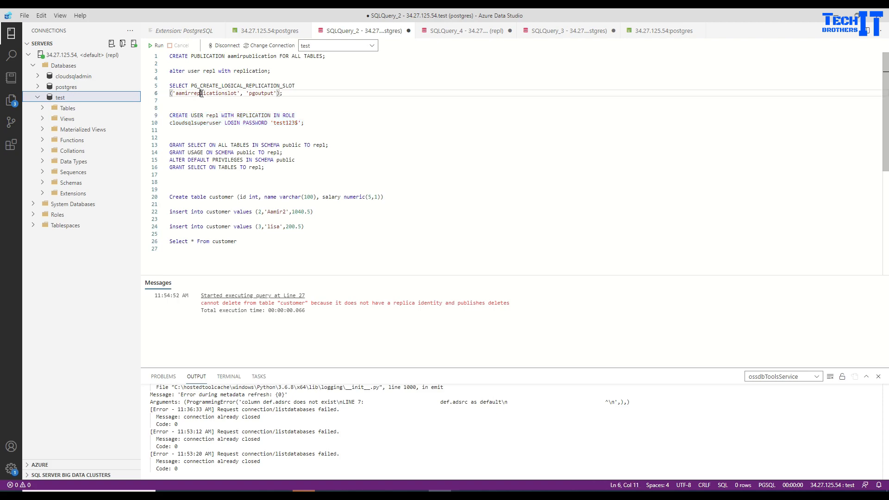
left_click_drag(283, 93, 167, 89)
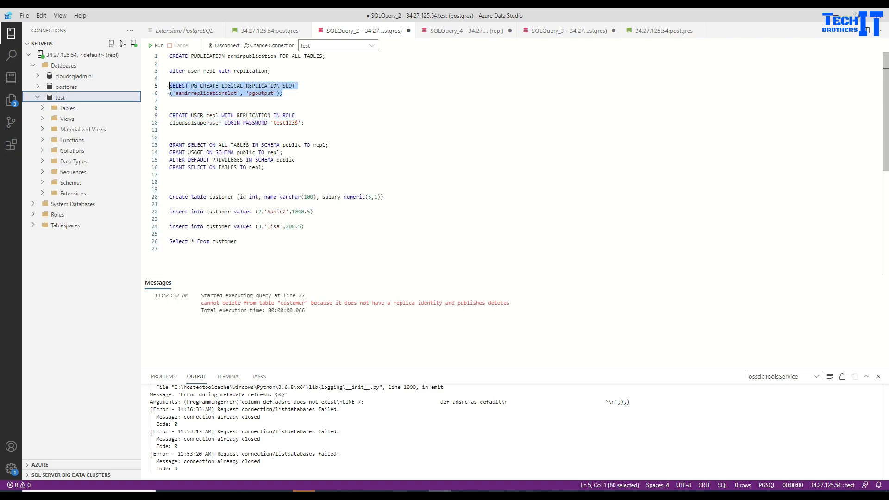
double_click(208, 117)
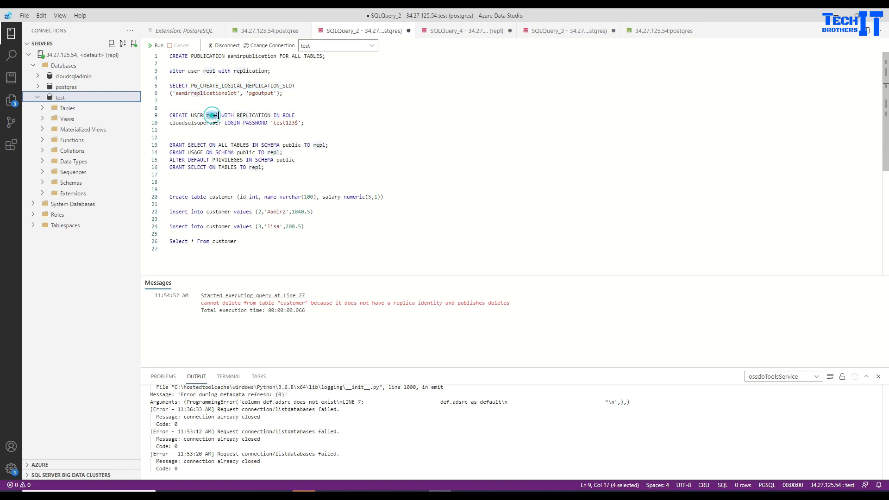
left_click(211, 96)
left_click_drag(290, 93, 174, 92)
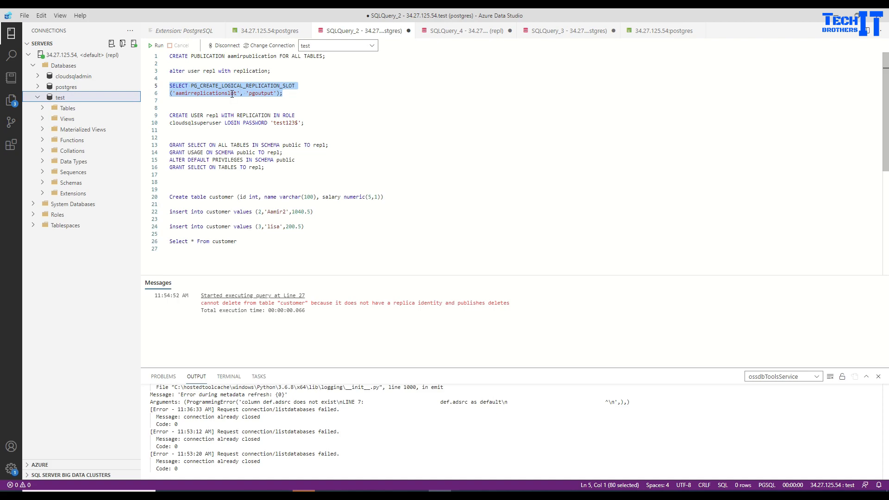
double_click(251, 115)
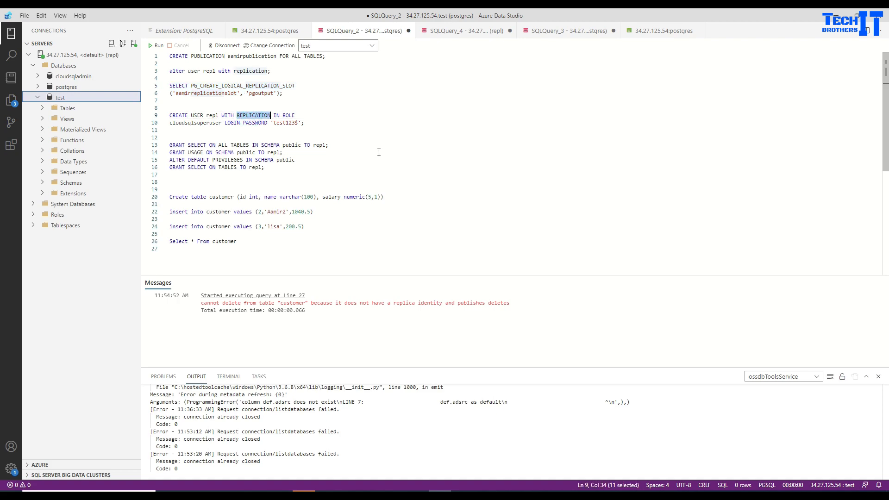
Copy the entire script, lines 1–26, to the clipboard.
left_click_drag(250, 239, 168, 59)
right_click(173, 73)
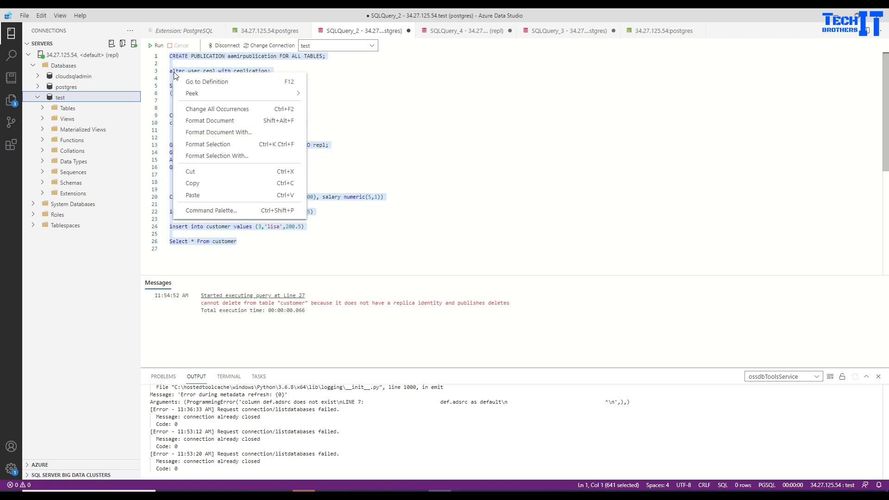
left_click(212, 184)
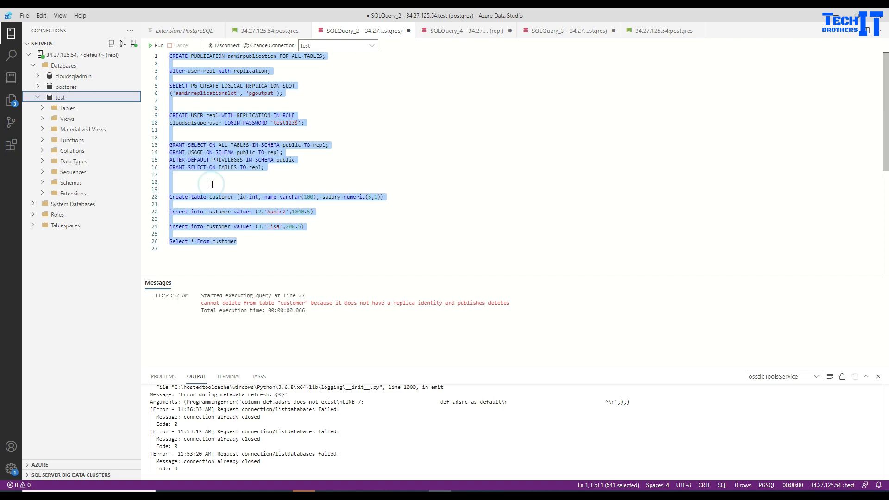